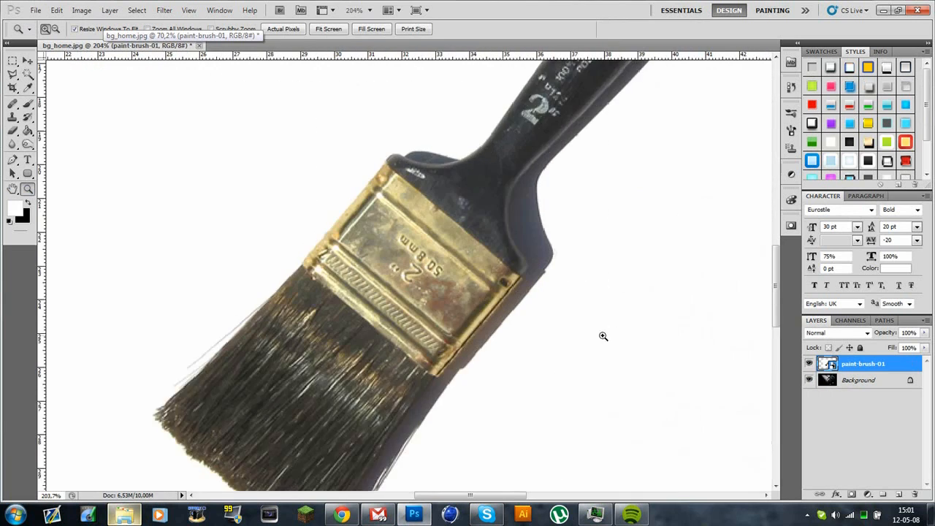
- Trace the shadowed side of the paint brush with the Pen tool, from the bristle tips up to the handle's end
key(p)
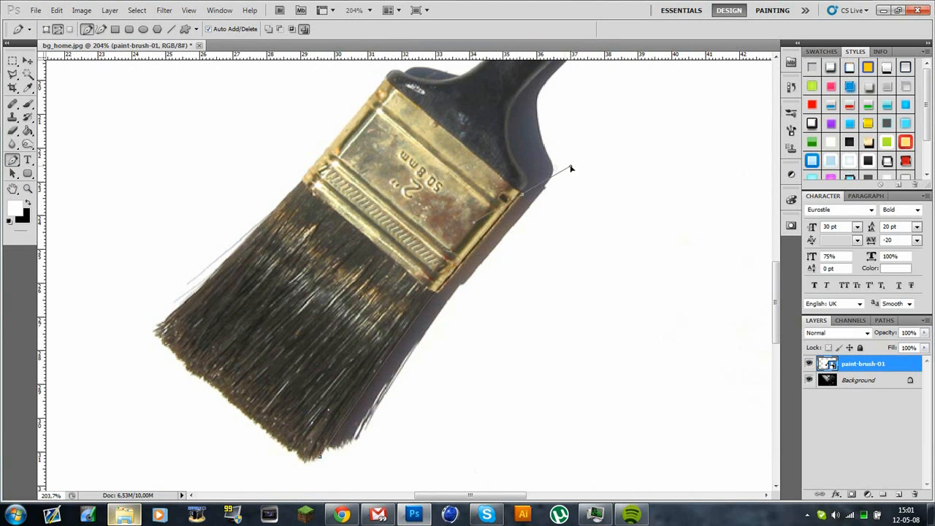
scroll(527, 180, up, 3)
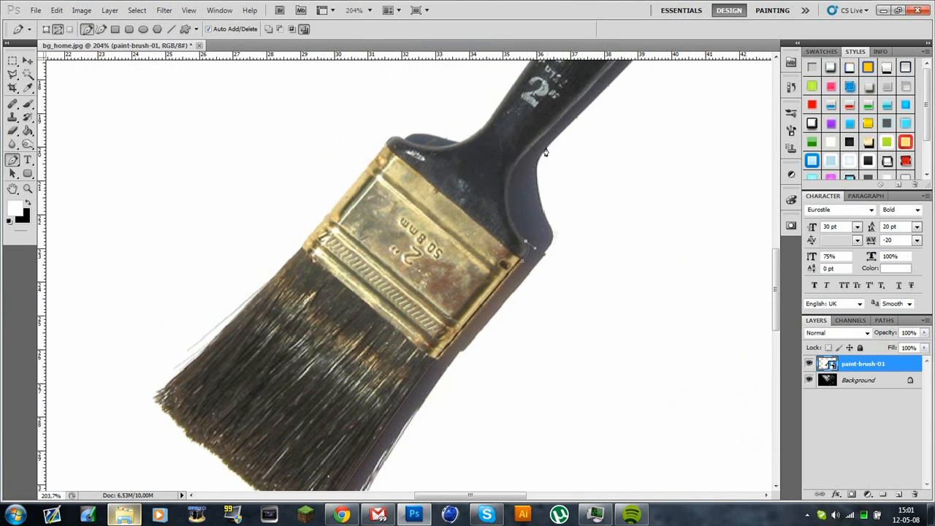
alt+click(542, 138)
scroll(546, 143, up, 5)
drag(470, 495, 504, 494)
scroll(515, 329, up, 1)
drag(539, 121, 590, 98)
scroll(332, 315, down, 4)
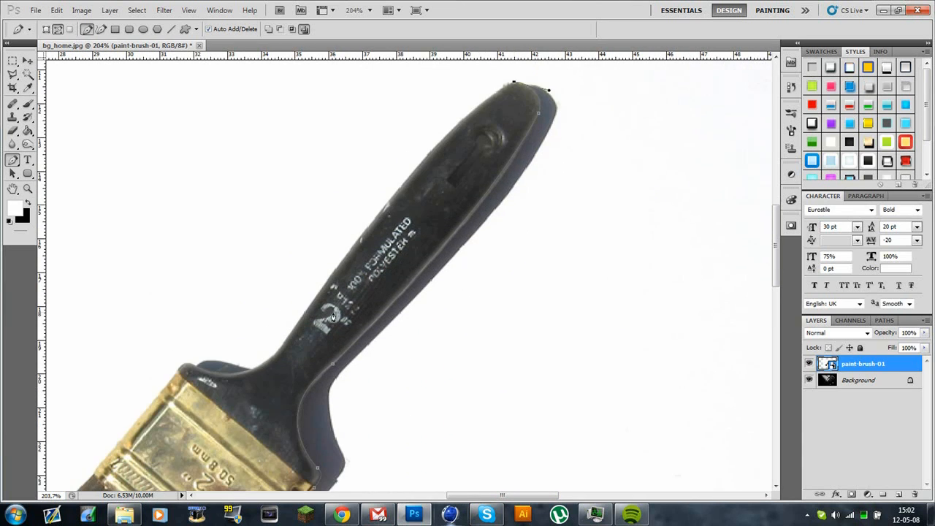
- Continue the pen path back along the opposite side of the handle, the metal ferrule and the bristles
drag(203, 456, 173, 481)
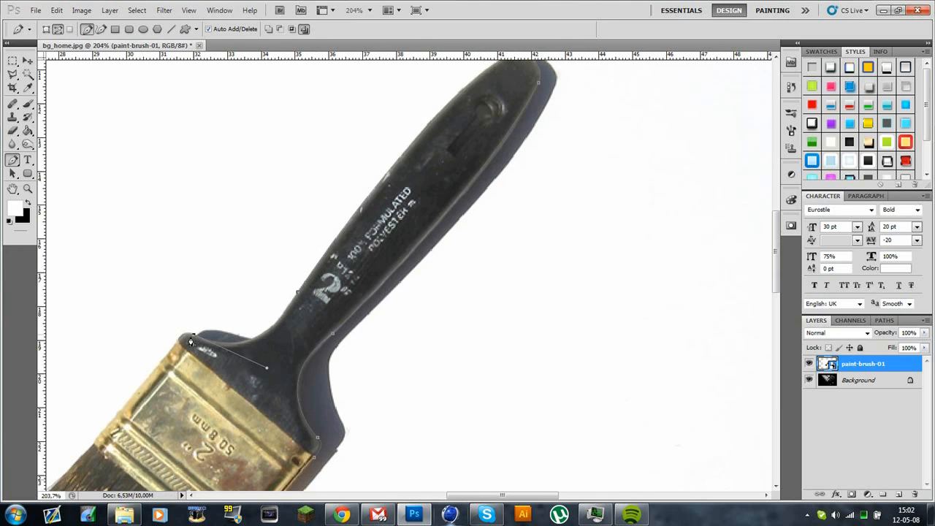
scroll(173, 358, down, 6)
scroll(253, 433, left, 5)
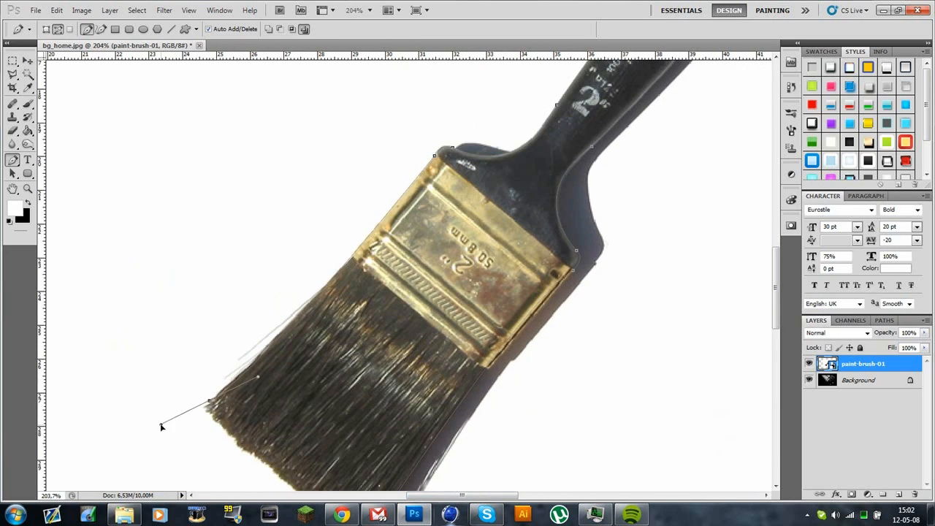
scroll(204, 415, down, 6)
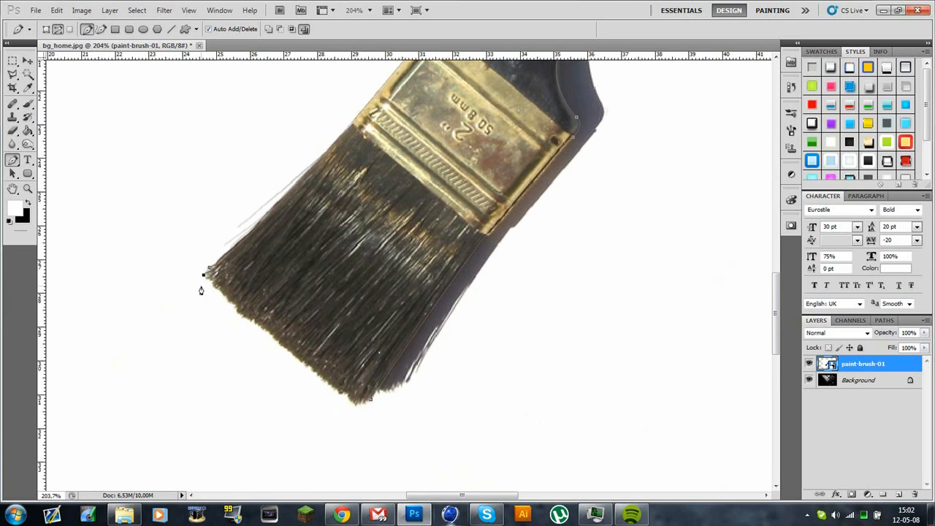
- Close the path along the bristle tips and convert it into a selection
click(370, 400)
right_click(358, 329)
click(422, 386)
key(Return)
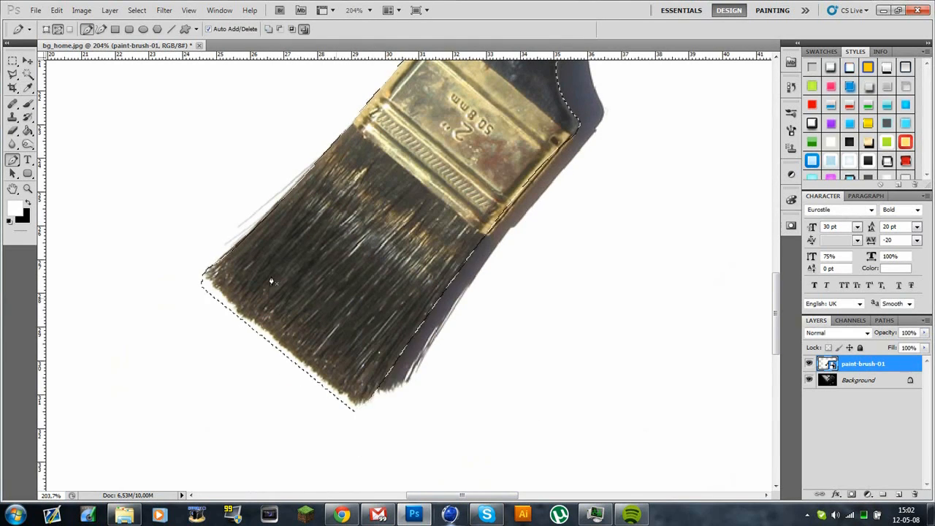
- Invert the selection, rasterize the paint-brush-01 layer and delete the white background around the brush
key(m)
right_click(434, 259)
click(479, 280)
key(Delete)
key(Return)
right_click(863, 362)
click(844, 172)
key(Delete)
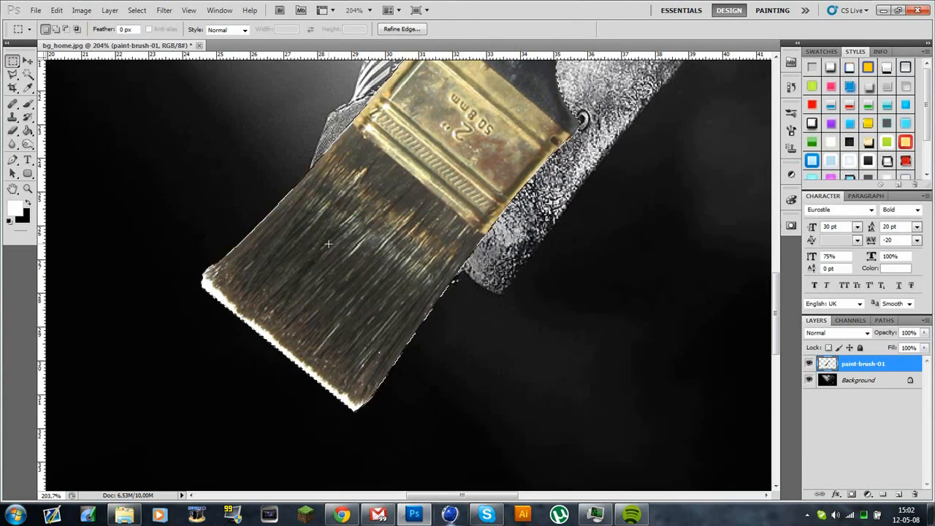
- Clear the selection and erase the white fringe along the bristle tips with an eraser tool
key(ctrl+d)
scroll(292, 322, down, 1)
right_click(12, 131)
click(69, 143)
click(60, 30)
drag(75, 63, 80, 64)
drag(217, 288, 317, 370)
scroll(275, 294, up, 1)
- Convert the paint-brush-01 layer to a smart object
key(v)
right_click(871, 365)
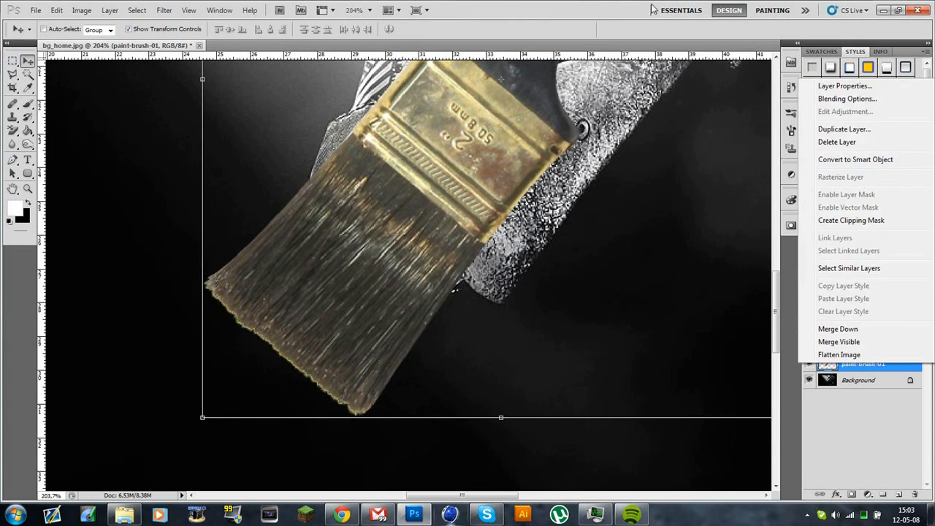
click(791, 175)
click(889, 366)
right_click(889, 366)
click(825, 154)
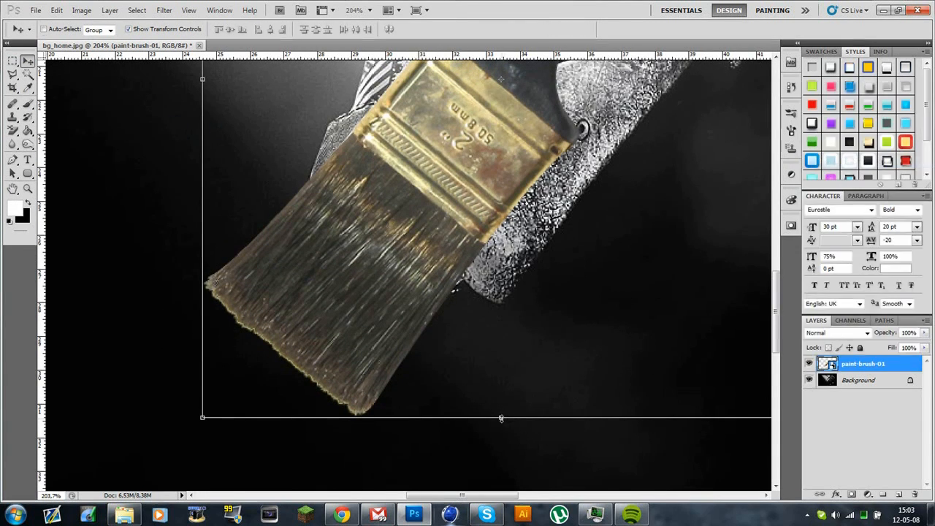
- Hide the paint-brush-01 layer and make the Background layer active for editing around the knife
mouse_move(451, 496)
mouse_down()
mouse_move(523, 499)
mouse_move(486, 500)
mouse_up()
click(810, 364)
scroll(567, 290, down, 6)
click(13, 61)
scroll(409, 329, down, 1)
click(869, 384)
- Try to remove the knife blade with content-aware fill inside rectangular selections, and undo the attempt
drag(209, 277, 647, 440)
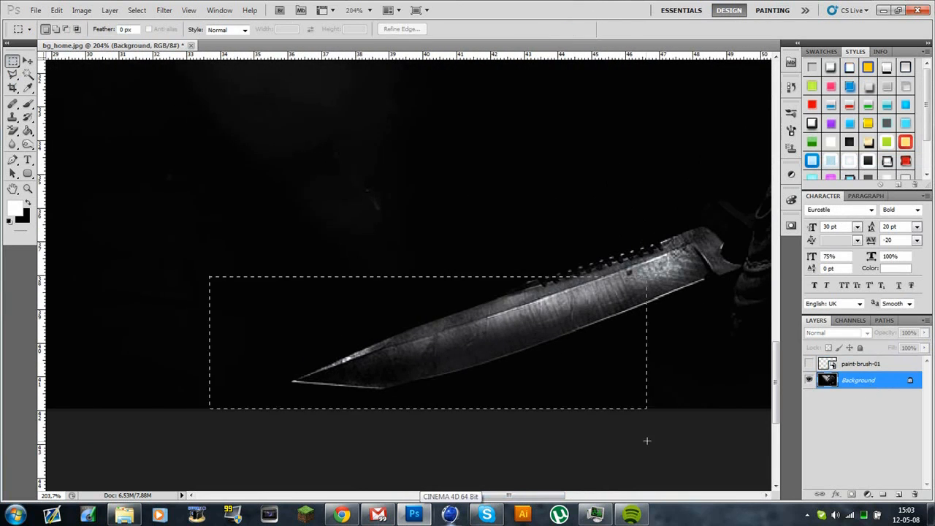
key(Delete)
key(Return)
key(Delete)
key(Return)
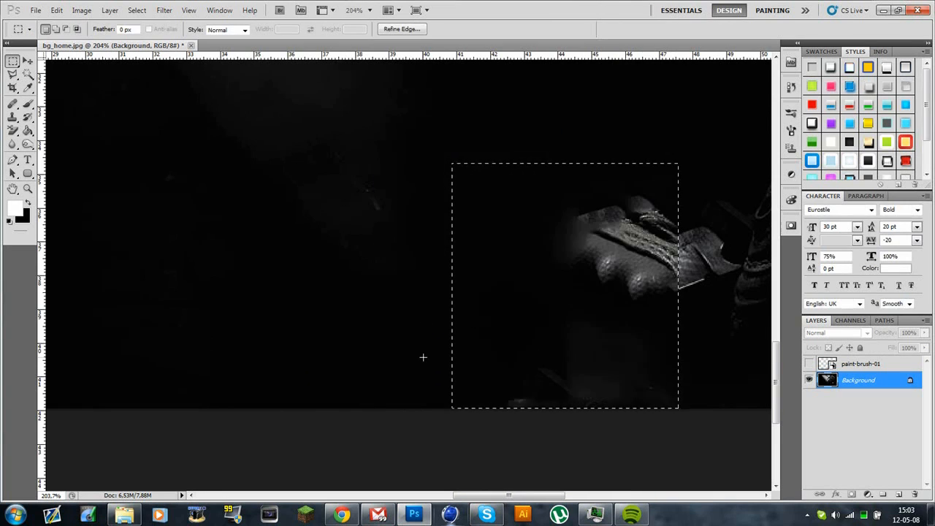
key(ctrl+d)
scroll(473, 256, up, 1)
key(ctrl+alt+z)
key(ctrl+alt+z)
key(ctrl+alt+z)
key(ctrl+alt+z)
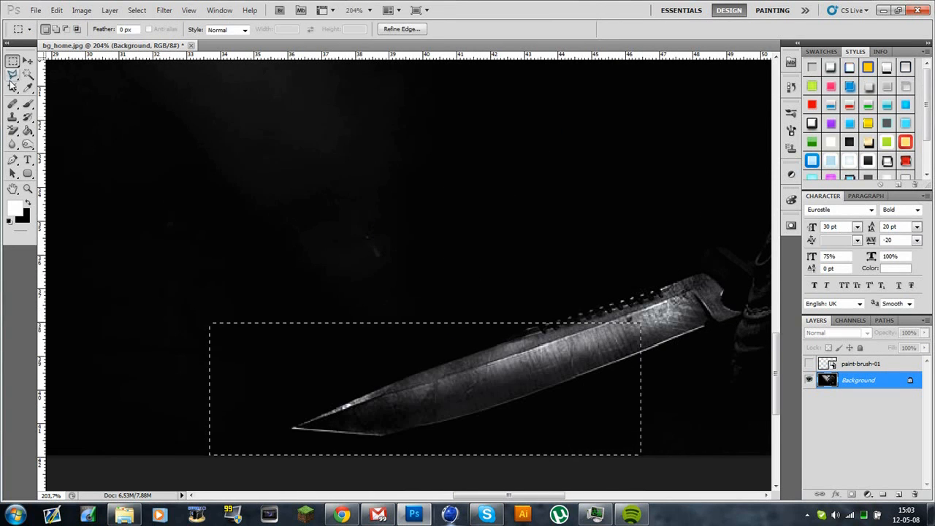
key(ctrl+alt+z)
- Outline the knife blade with the Polygonal Lasso and remove it from the background with content-aware fill
click(12, 87)
click(12, 76)
click(277, 416)
click(614, 475)
click(140, 468)
click(94, 115)
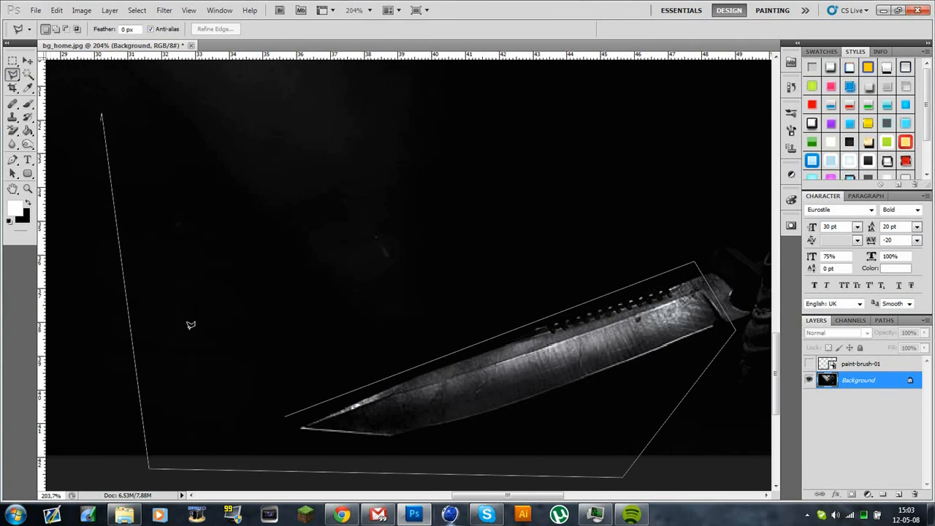
click(277, 415)
key(Delete)
key(Return)
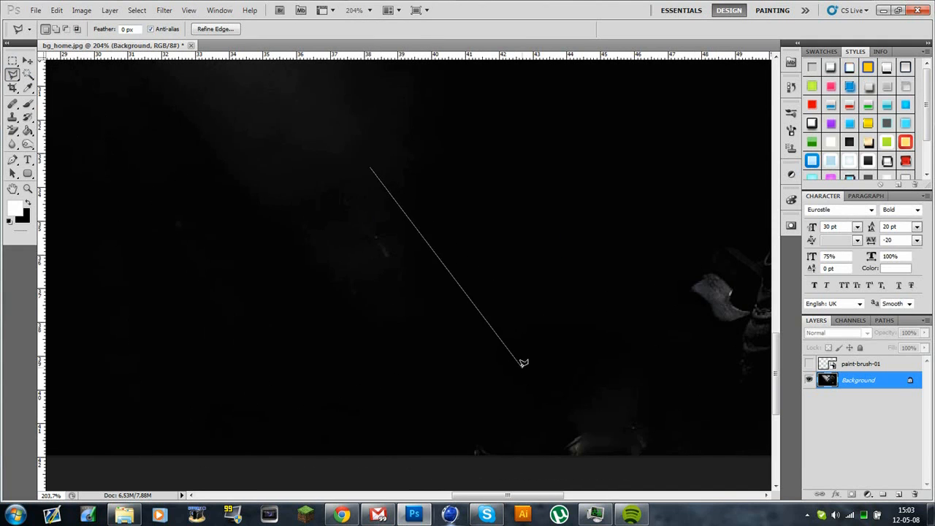
- Fill the leftover artifacts near the image's lower edge and the faint mark in the dark area using rectangular selections
key(Escape)
click(13, 62)
scroll(428, 307, down, 1)
drag(407, 353, 670, 420)
key(Delete)
key(Return)
key(ctrl+d)
scroll(491, 296, up, 1)
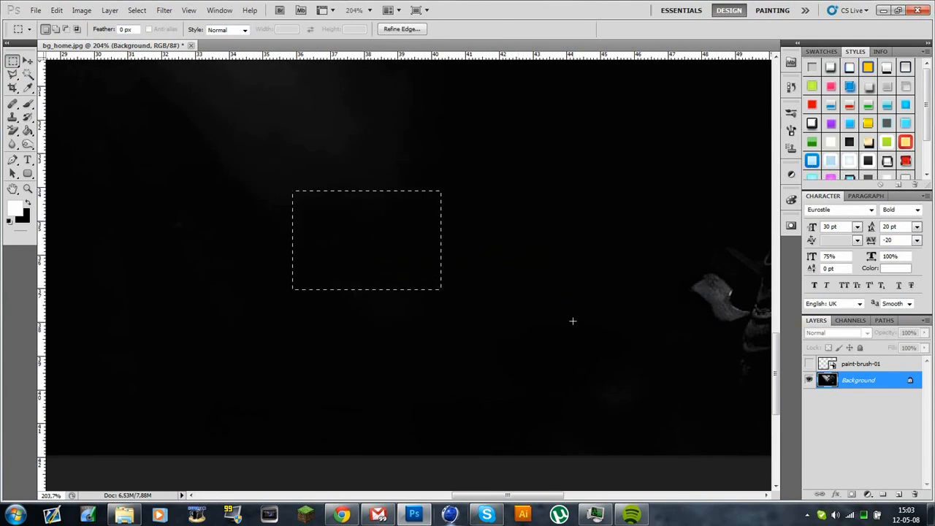
key(ctrl+d)
- Show the paint-brush-01 layer and move the paint brush down beside the gloved hand
scroll(572, 321, right, 8)
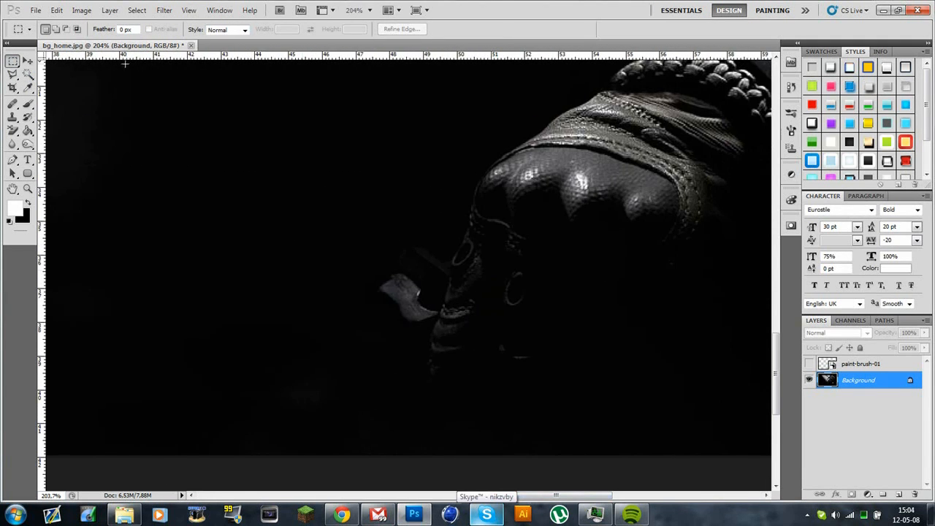
click(809, 364)
key(v)
drag(207, 100, 219, 115)
click(471, 201)
click(863, 364)
mouse_move(292, 175)
mouse_down()
mouse_move(271, 224)
mouse_move(339, 386)
mouse_up()
- Scale the paint brush to 58% with Free Transform and rotate it to match the angle of the removed knife
key(ctrl+t)
click(218, 28)
mouse_move(225, 30)
mouse_down()
mouse_move(168, 29)
mouse_move(194, 29)
mouse_up()
drag(306, 183, 259, 364)
drag(555, 219, 570, 316)
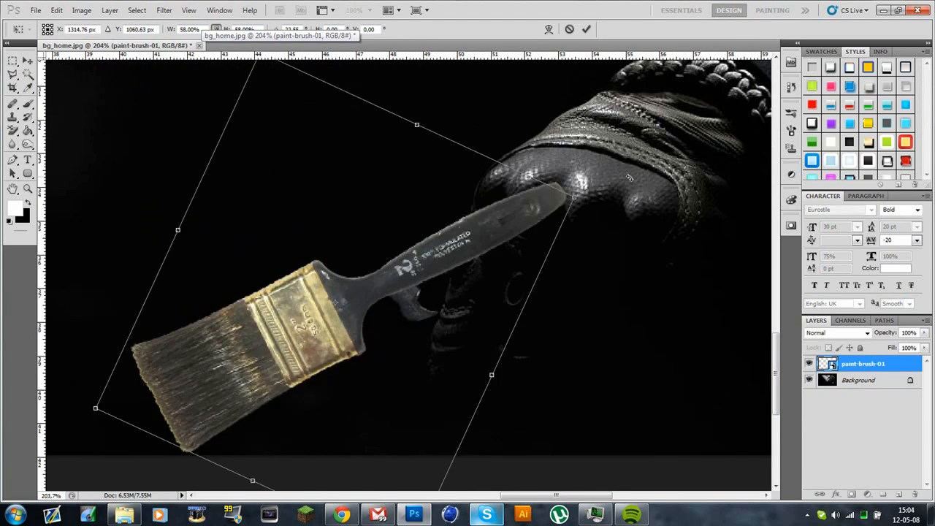
- Enlarge the paint brush to 65%, adjust its rotation, place the handle over the gloved fist and apply the transform
drag(295, 304, 316, 314)
drag(227, 29, 232, 30)
drag(326, 328, 343, 326)
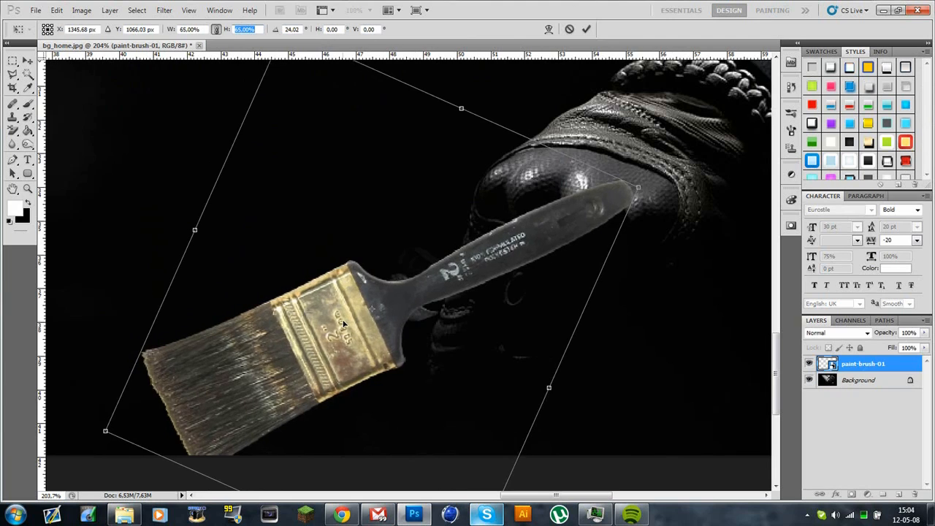
drag(552, 213, 558, 214)
drag(651, 171, 627, 130)
mouse_move(458, 246)
mouse_down()
mouse_move(413, 286)
mouse_move(414, 274)
mouse_up()
key(Return)
scroll(413, 274, down, 4)
drag(329, 458, 329, 401)
key(ctrl+z)
- Lower the paint-brush-01 layer's opacity to 23% so the knife guard shows through the handle
drag(896, 335, 863, 335)
click(28, 189)
drag(293, 142, 537, 292)
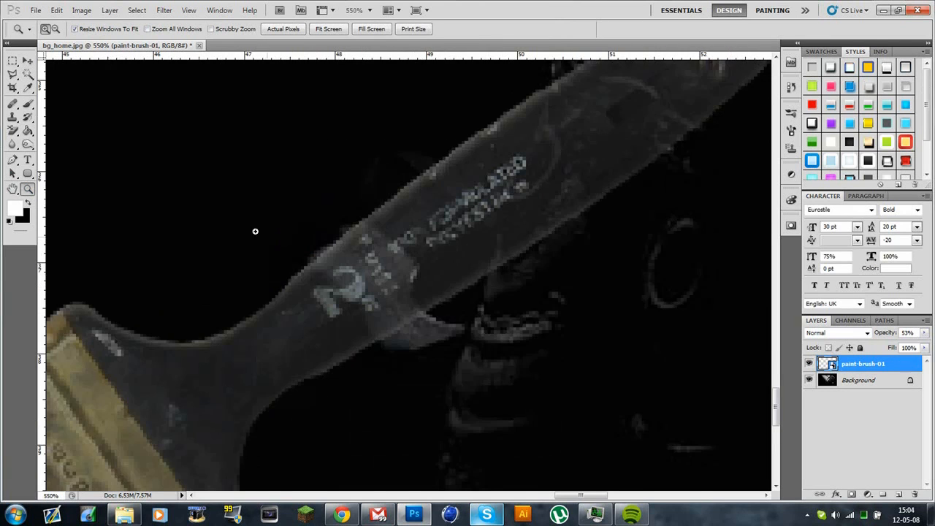
scroll(255, 232, down, 1)
drag(219, 135, 558, 382)
drag(889, 334, 884, 334)
- Outline the handle part over the knife guard with the Polygonal Lasso, rasterize the paint-brush-01 layer and delete the selected area
click(13, 74)
click(418, 358)
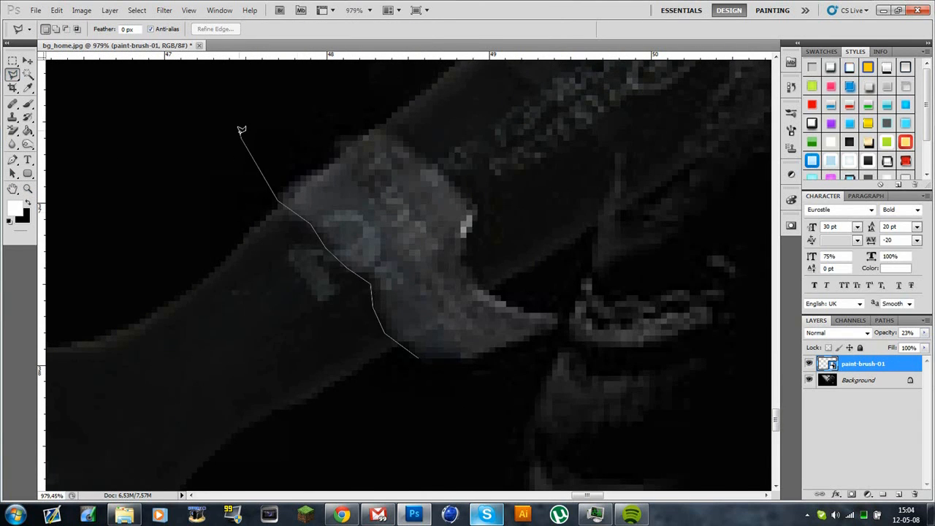
scroll(241, 131, up, 3)
click(542, 62)
click(678, 390)
click(418, 424)
key(Delete)
right_click(855, 364)
click(837, 176)
key(Delete)
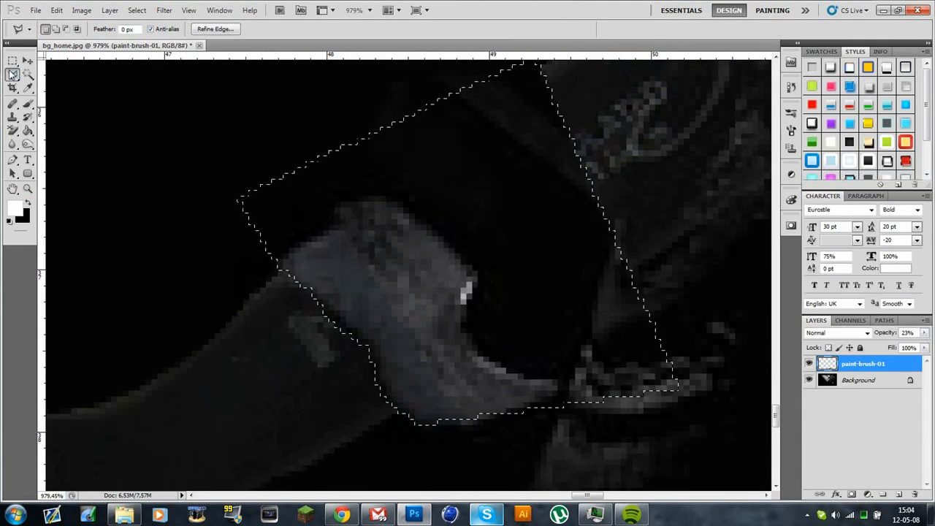
- Check the cut at 100% layer opacity, undo both the opacity change and the cut, and clear the selection
double_click(27, 189)
drag(882, 336, 918, 334)
mouse_move(364, 226)
mouse_down()
mouse_move(507, 390)
mouse_move(478, 380)
mouse_up()
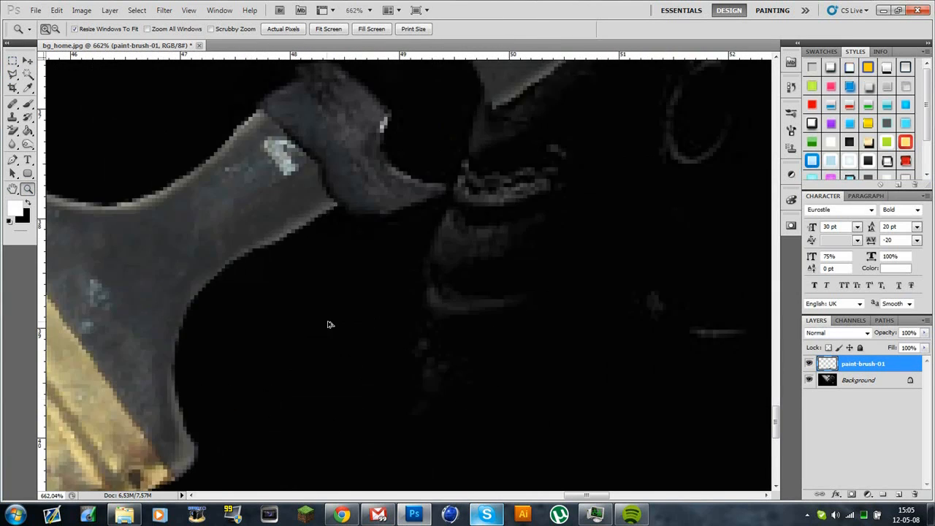
scroll(328, 324, up, 1)
key(ctrl+alt+z)
key(ctrl+alt+z)
key(ctrl+alt+z)
click(13, 61)
click(255, 260)
- Try to cut the handle away along the knife guard's edge with a curved pen path, and undo the cut
scroll(255, 260, up, 1)
key(p)
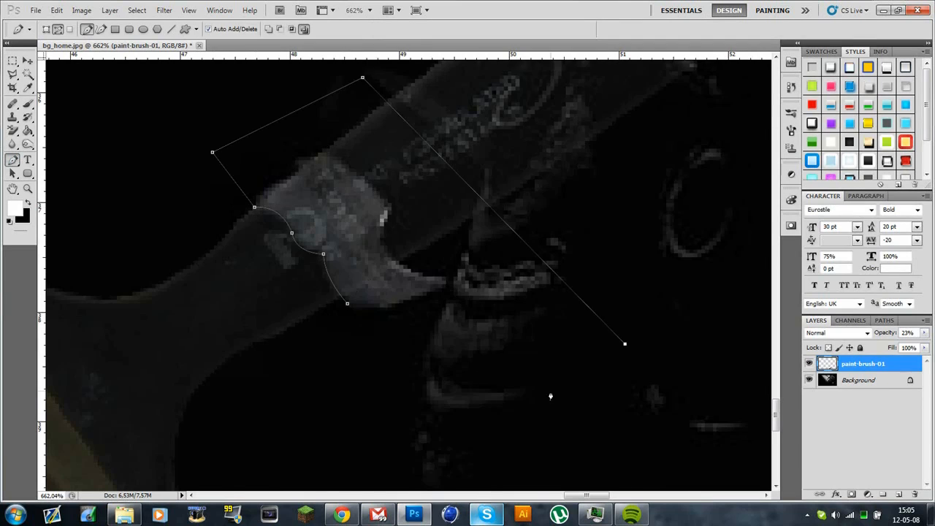
right_click(462, 279)
click(503, 335)
key(Return)
key(m)
click(350, 194)
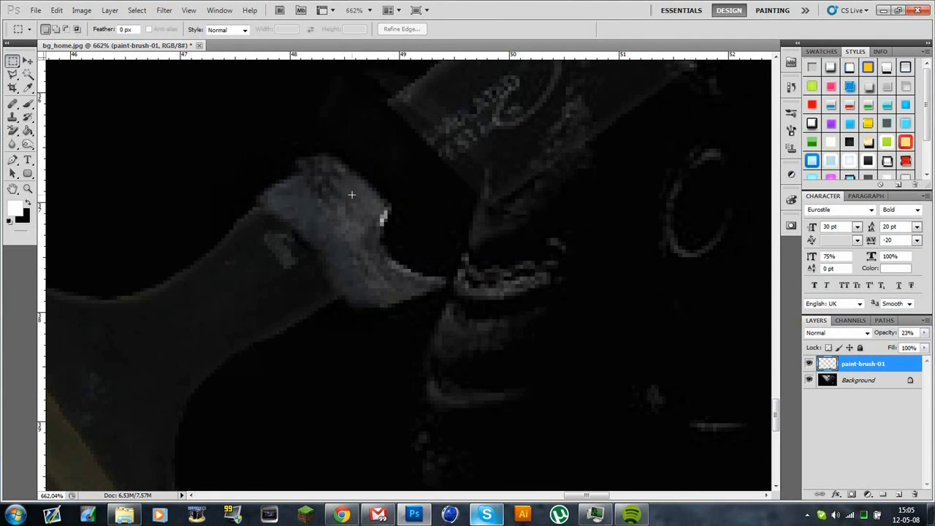
key(ctrl+alt+z)
key(ctrl+alt+z)
key(ctrl+alt+z)
- Redraw the pen path along the knife guard's edge, convert it to a selection and delete the handle part inside
click(13, 161)
drag(296, 229, 294, 218)
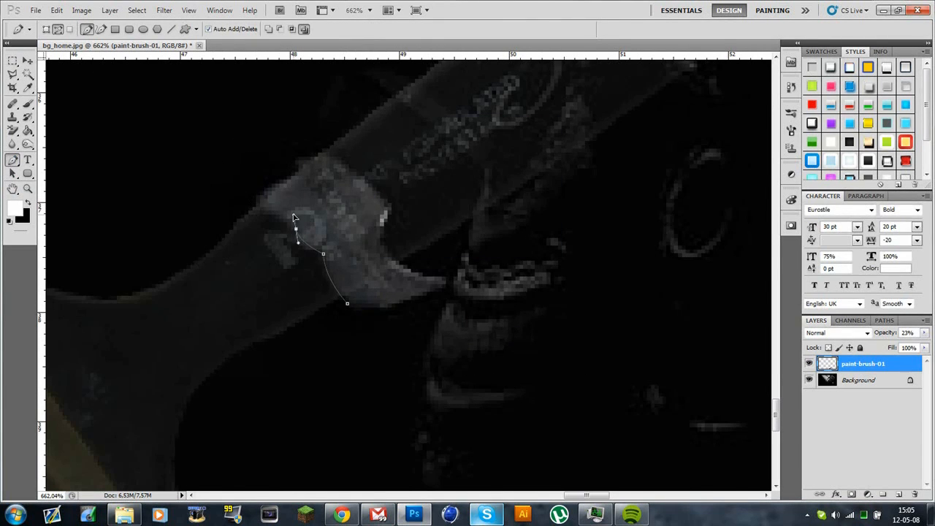
click(333, 394)
right_click(405, 307)
click(466, 364)
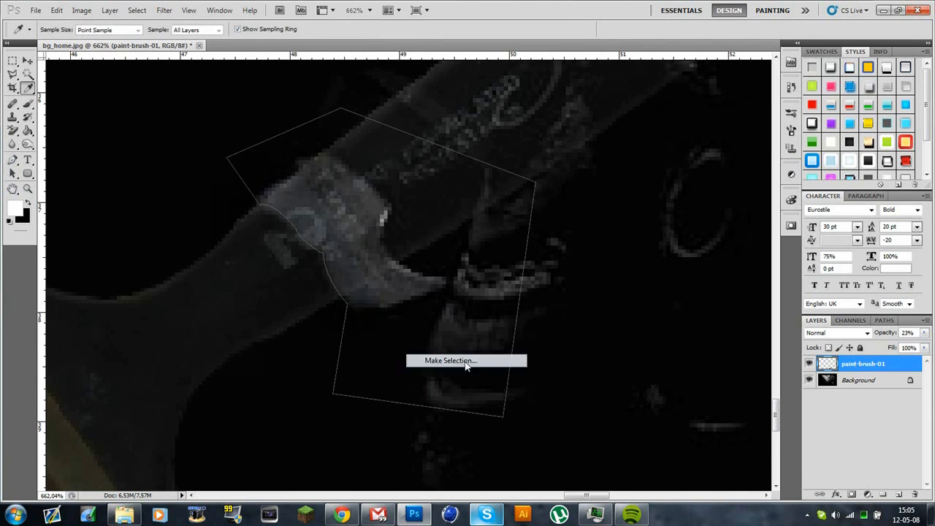
key(Return)
key(Delete)
key(m)
- Restore the paint-brush-01 layer's opacity to 100% and clear the remaining handle end over the gloved fist
scroll(524, 288, up, 3)
drag(385, 160, 674, 348)
double_click(27, 188)
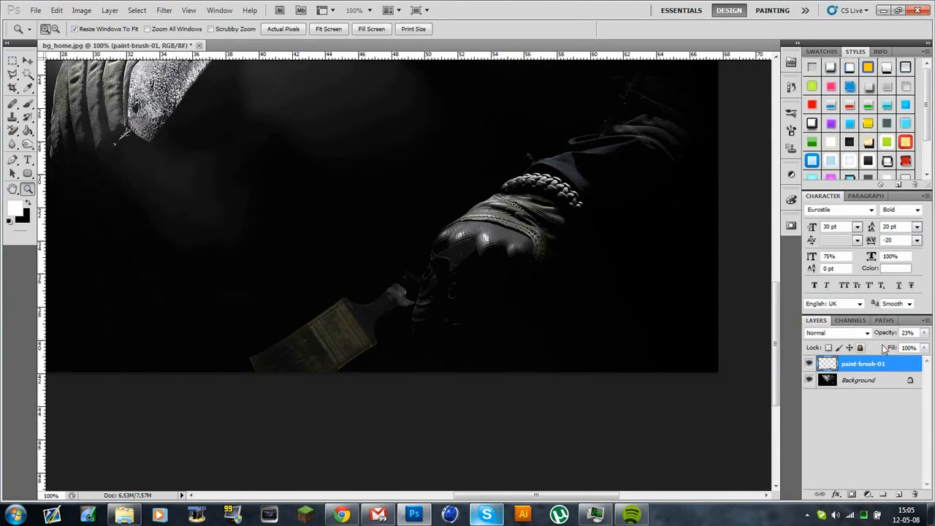
drag(883, 333, 931, 333)
click(13, 61)
drag(509, 216, 438, 277)
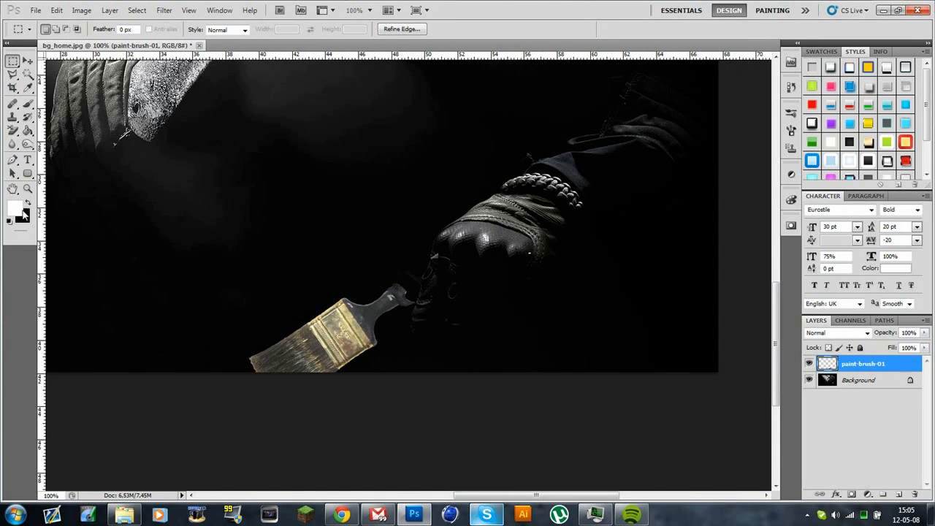
- Examine the joint between the cut brush handle and the knife guard up close
click(27, 189)
click(414, 304)
scroll(422, 230, up, 1)
double_click(28, 188)
click(12, 160)
click(28, 188)
click(384, 288)
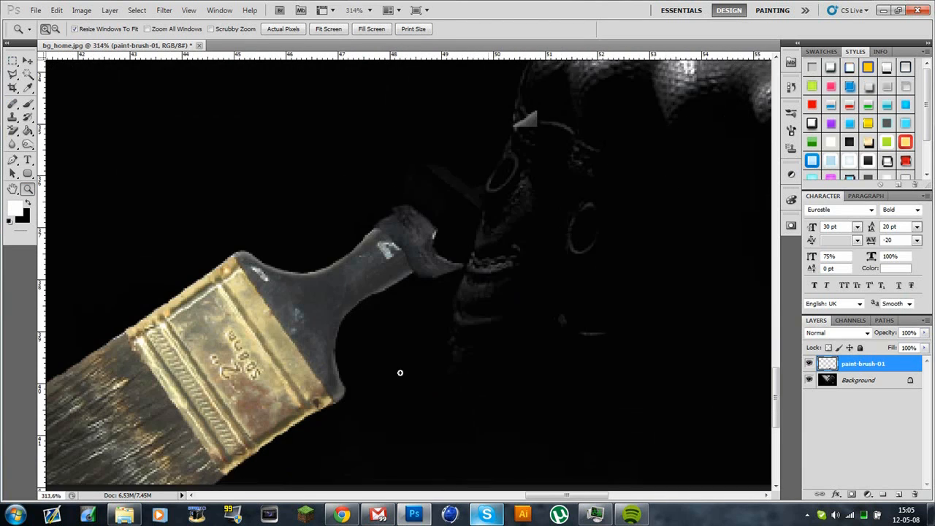
scroll(401, 373, down, 1)
drag(333, 166, 502, 328)
- Set the Healing Brush size to 7 px and add a new layer for retouching the handle joint
click(871, 382)
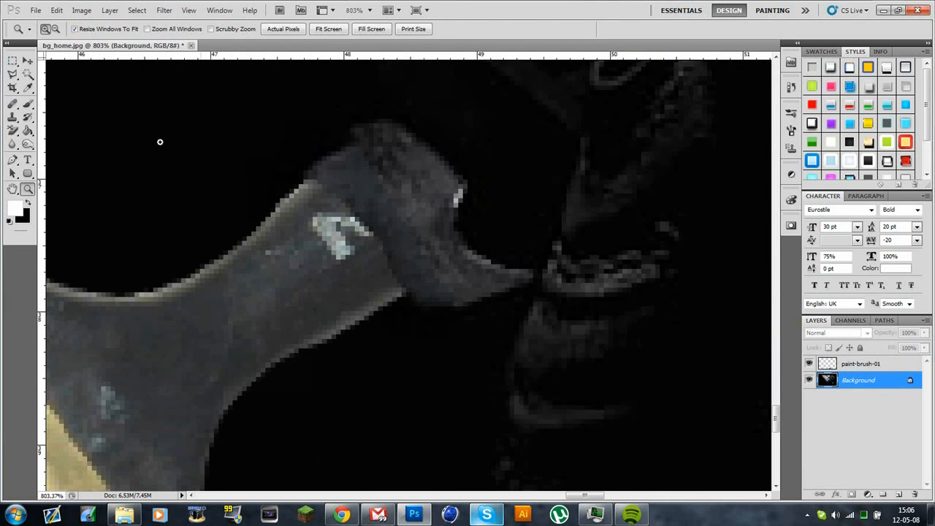
scroll(282, 181, down, 3)
click(13, 105)
click(61, 30)
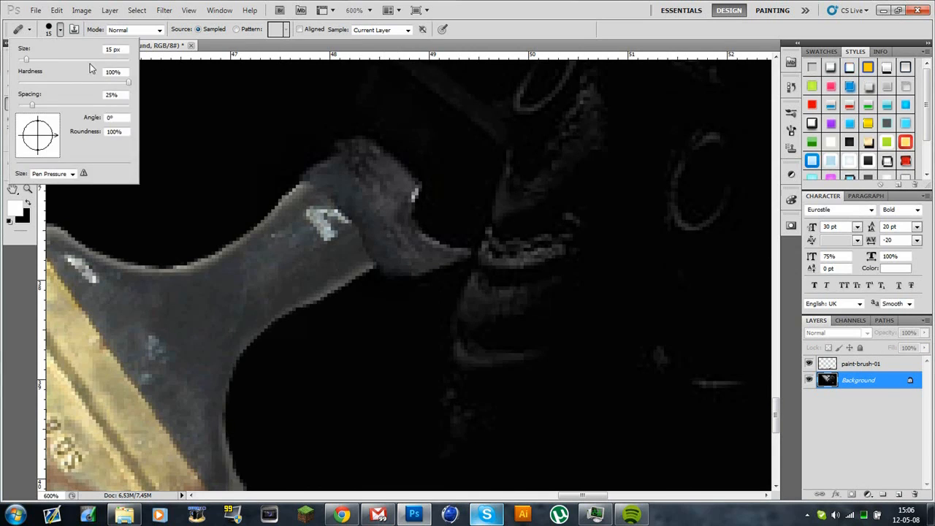
click(896, 495)
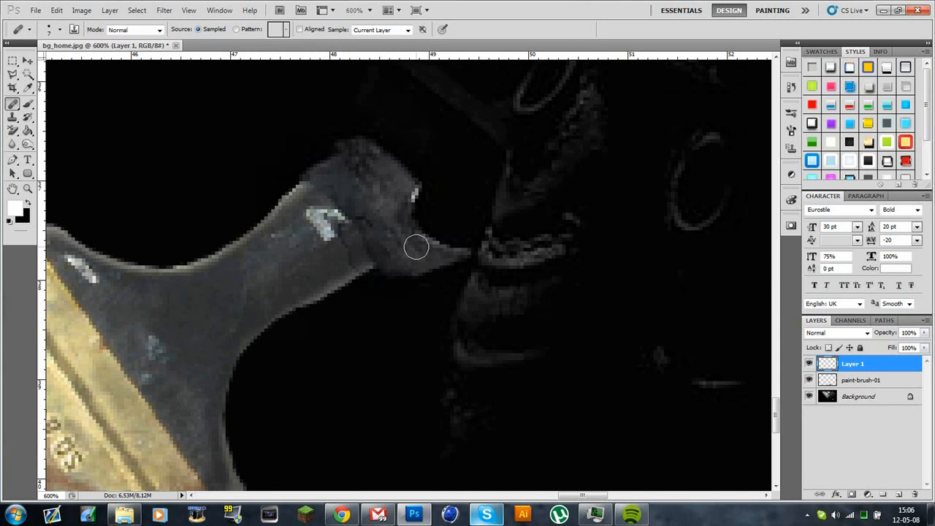
- Retouch the joint between the brush handle and the knife guard on Layer 1 with the Healing Brush
ctrl+click(391, 234)
click(833, 364)
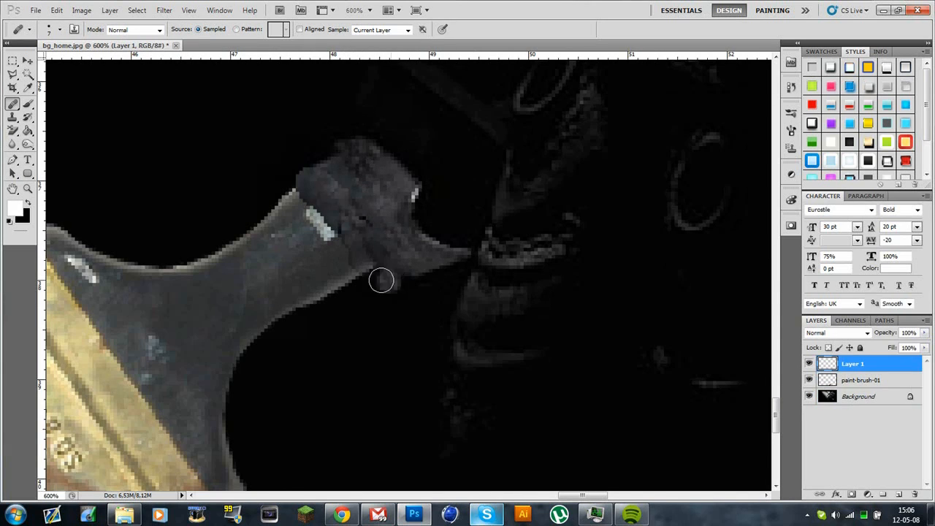
- Try the Pin Light blend mode on the retouch layer, then restore Normal
click(837, 333)
click(825, 174)
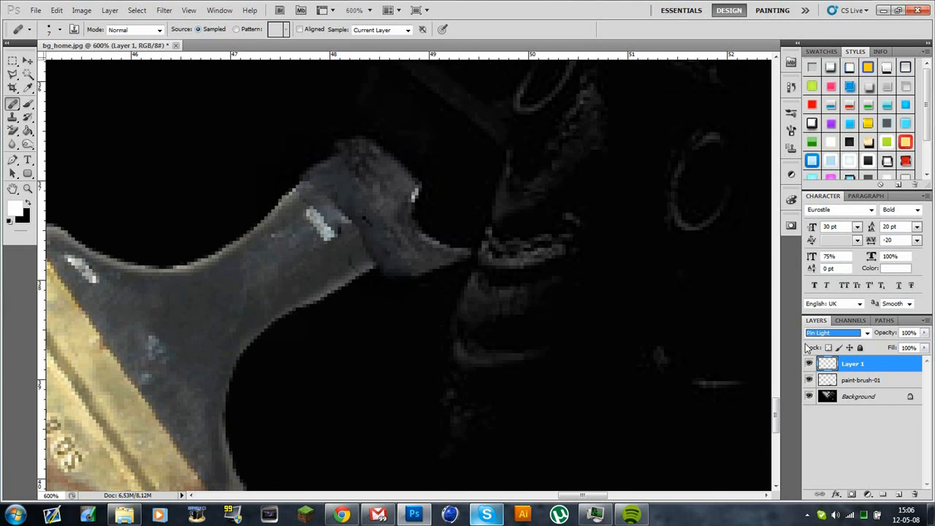
click(836, 333)
click(826, 31)
- Erase the excess of the healed patch around the handle joint with an 8 px Eraser
drag(13, 129, 37, 139)
click(38, 132)
click(59, 30)
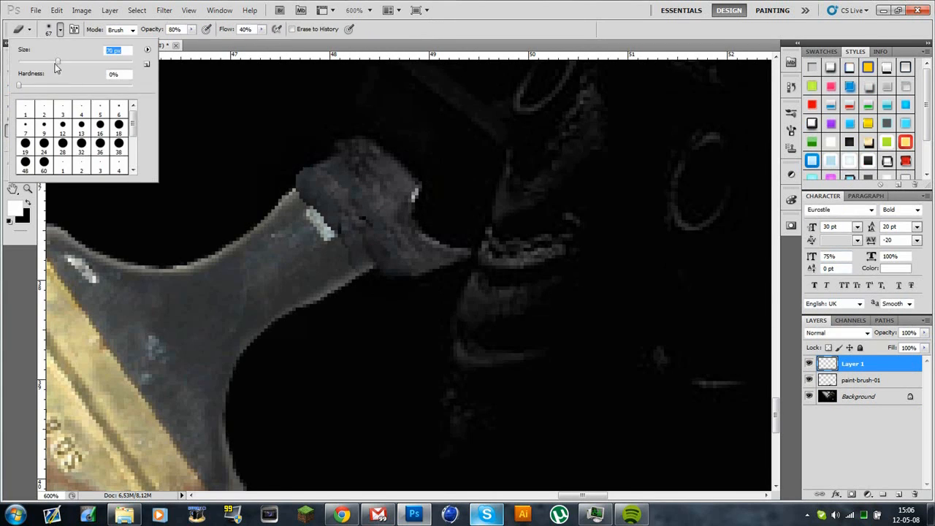
text(8)
key(Return)
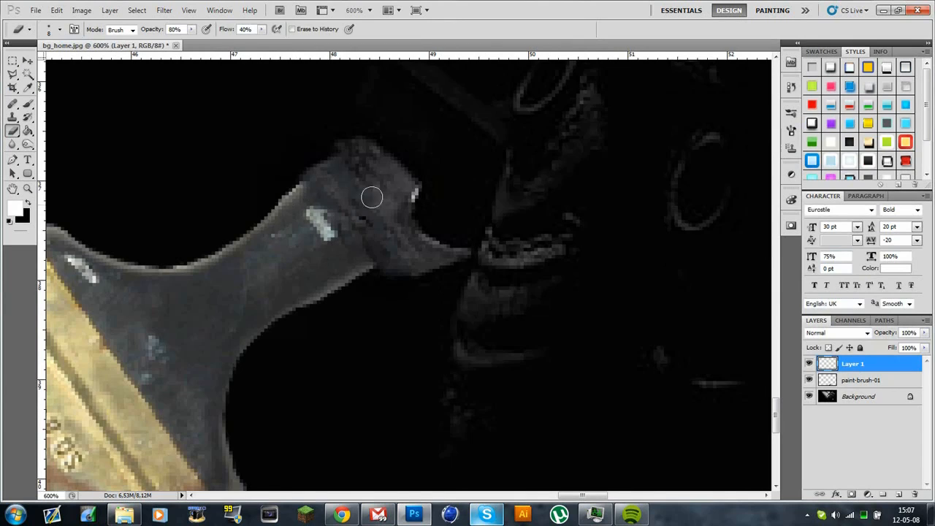
click(632, 514)
click(556, 29)
click(380, 341)
click(490, 4)
- Merge the retouch layer Layer 1 with the paint-brush-01 layer
scroll(309, 269, down, 1)
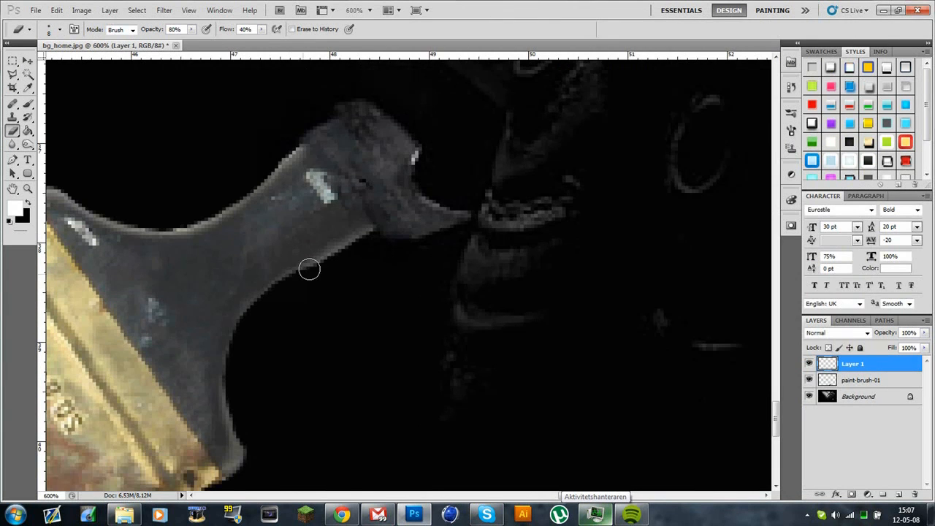
double_click(28, 189)
shift+click(859, 380)
right_click(860, 363)
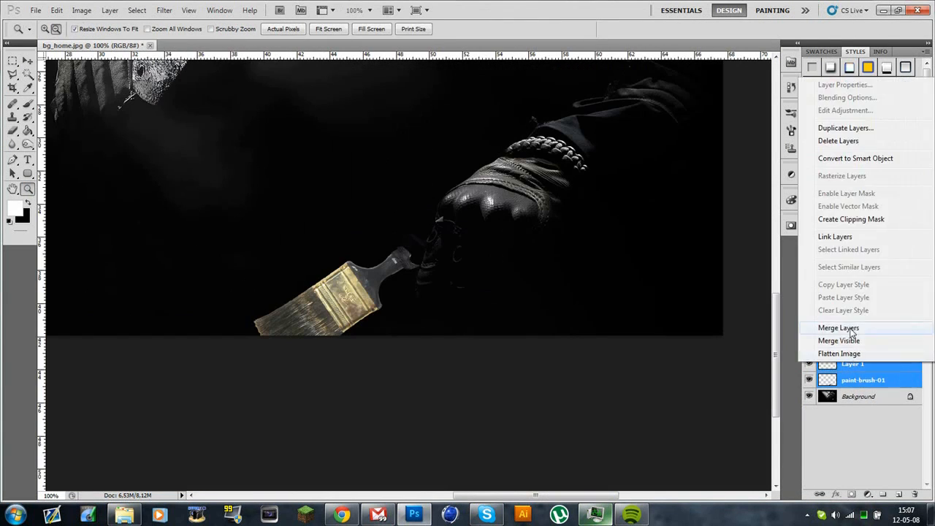
click(852, 329)
- Convert the paint brush to greyscale with a clipped Black & White adjustment and merge it into the brush layer
right_click(853, 363)
click(695, 103)
click(791, 174)
click(706, 212)
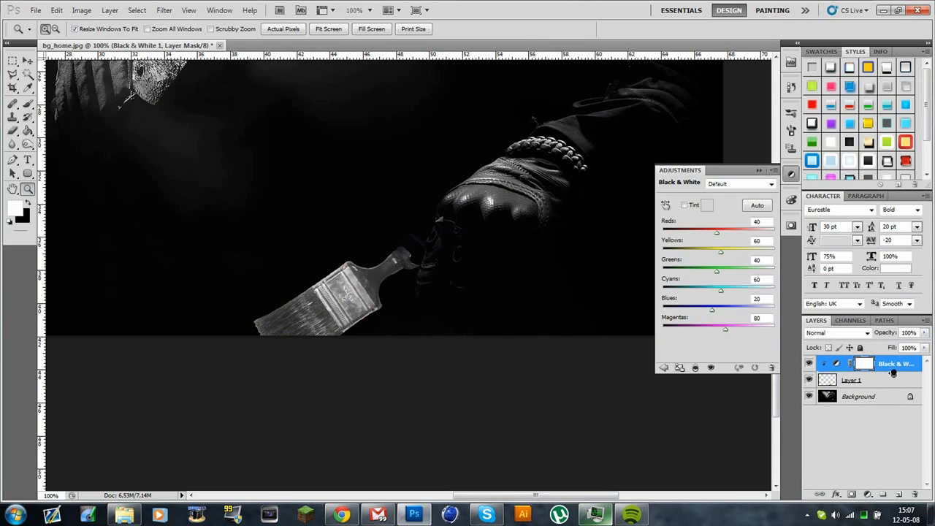
shift+click(864, 379)
right_click(882, 365)
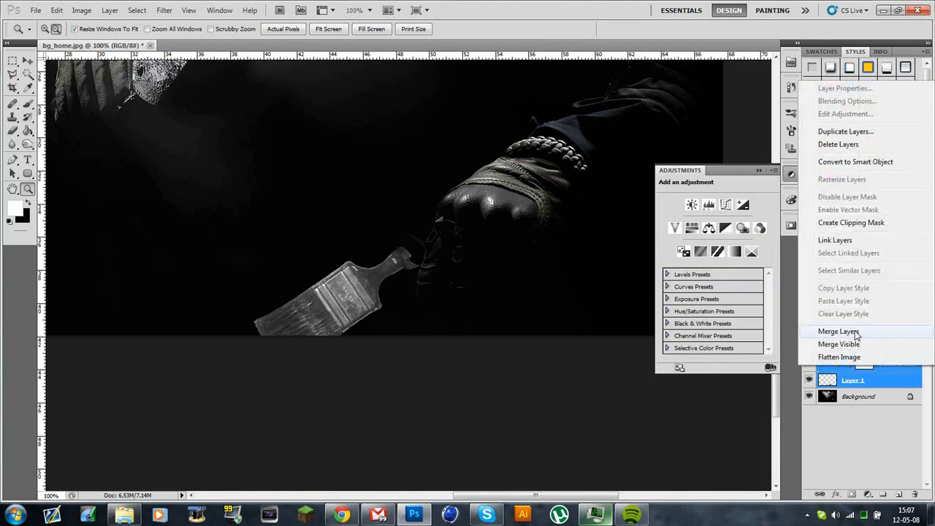
click(853, 332)
- Darken the paint brush with a clipped Brightness/Contrast adjustment and merge it into the brush layer
click(791, 174)
click(792, 175)
click(693, 205)
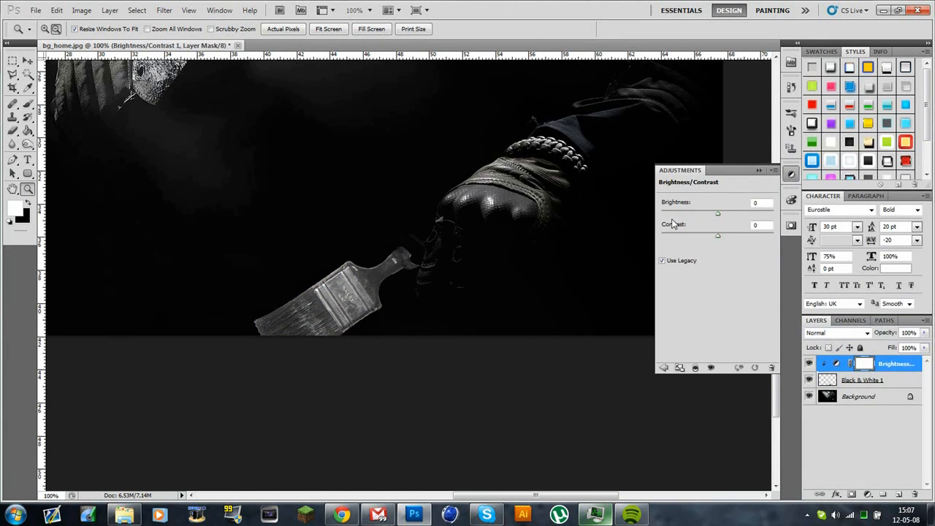
mouse_move(718, 213)
mouse_down()
mouse_move(700, 214)
mouse_move(723, 245)
mouse_move(700, 216)
mouse_up()
key(ctrl+e)
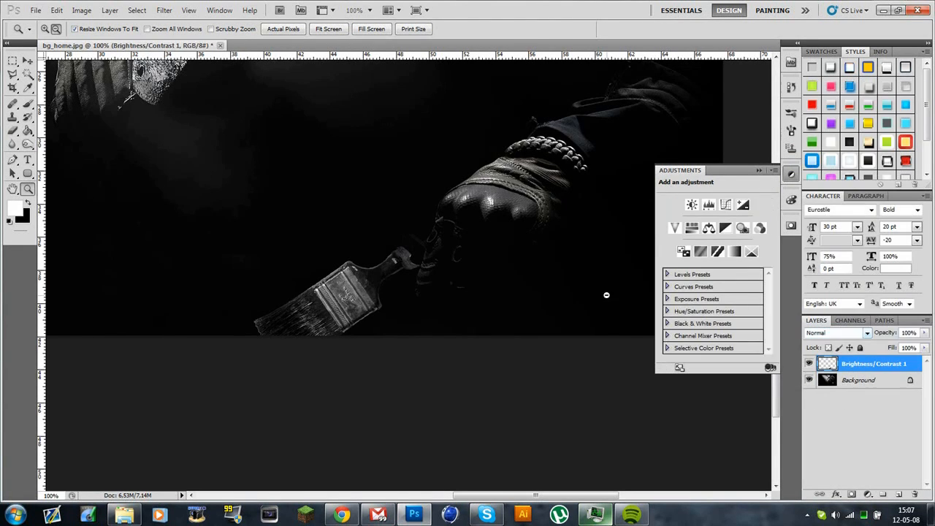
- Open the Grunge_2.jpg image from the Textures folder
key(ctrl+o)
scroll(391, 250, down, 5)
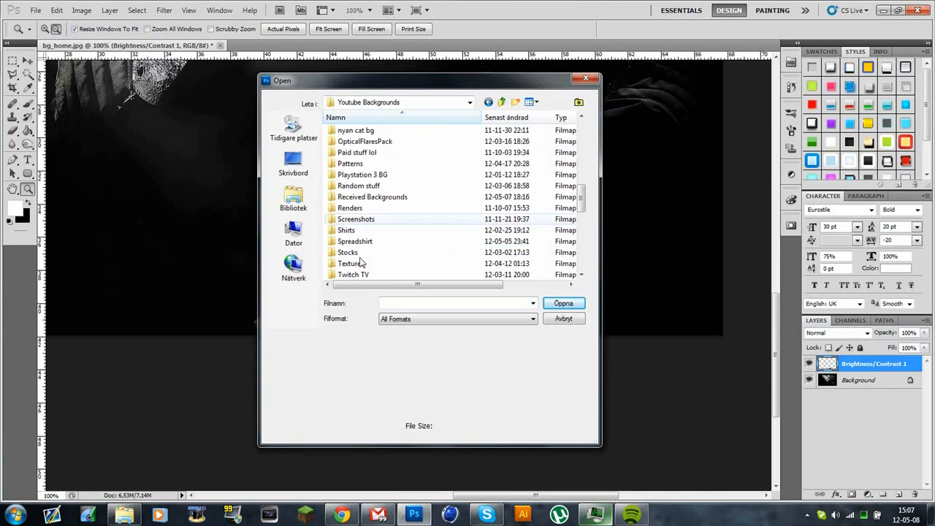
double_click(358, 261)
double_click(423, 237)
double_click(480, 234)
- Turn the grunge texture greyscale with a Black & White adjustment, Reds, Yellows, Greens, Cyans and Blues at 0, and merge it into the background
click(791, 174)
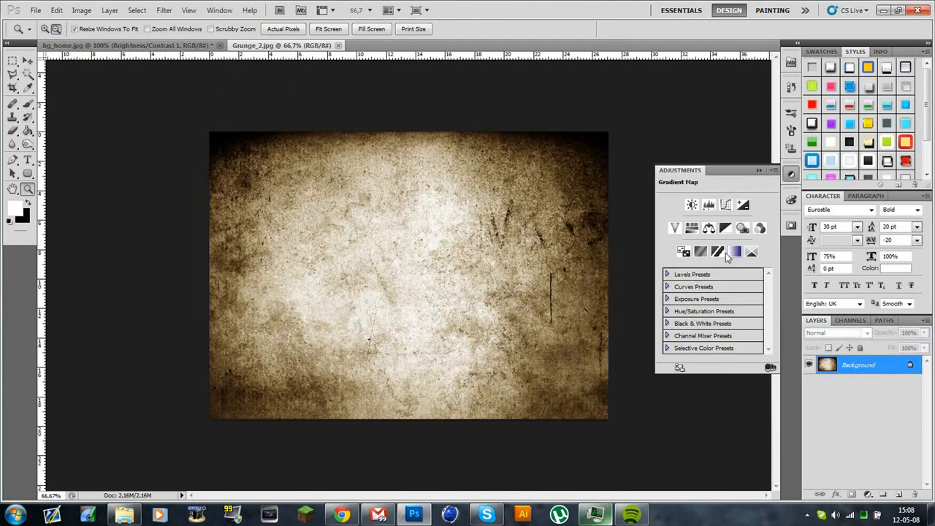
click(728, 233)
text(0)
key(Tab)
text(0)
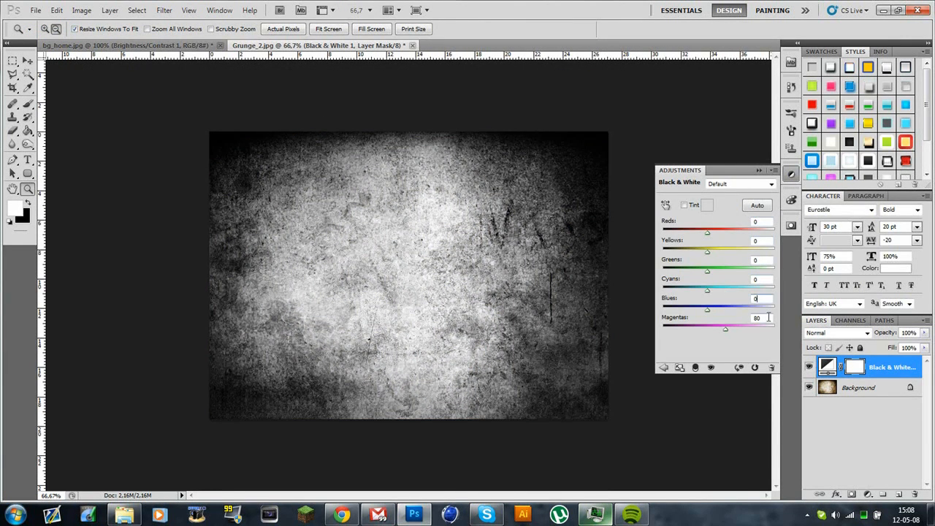
shift+click(845, 395)
key(ctrl+e)
- Browse the Textures folder and open the Textures (22) image
key(ctrl+o)
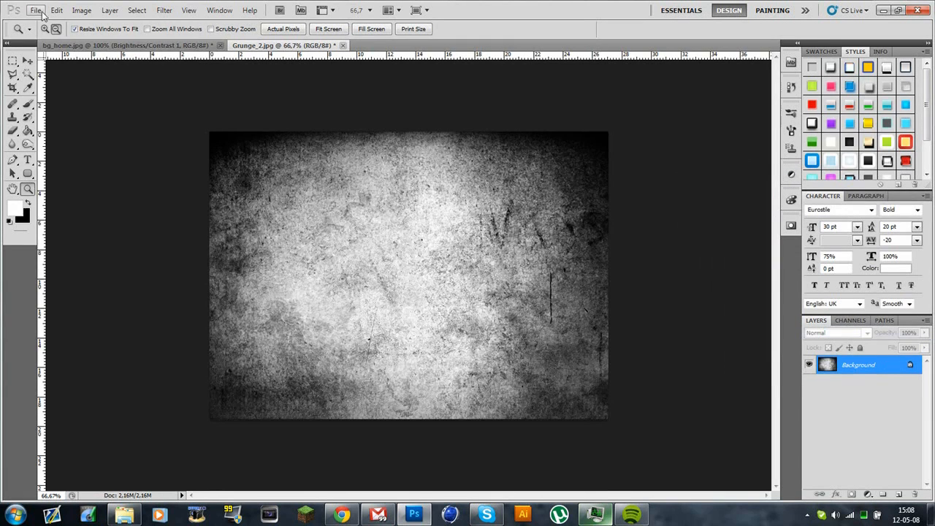
click(503, 103)
click(482, 231)
scroll(438, 226, down, 10)
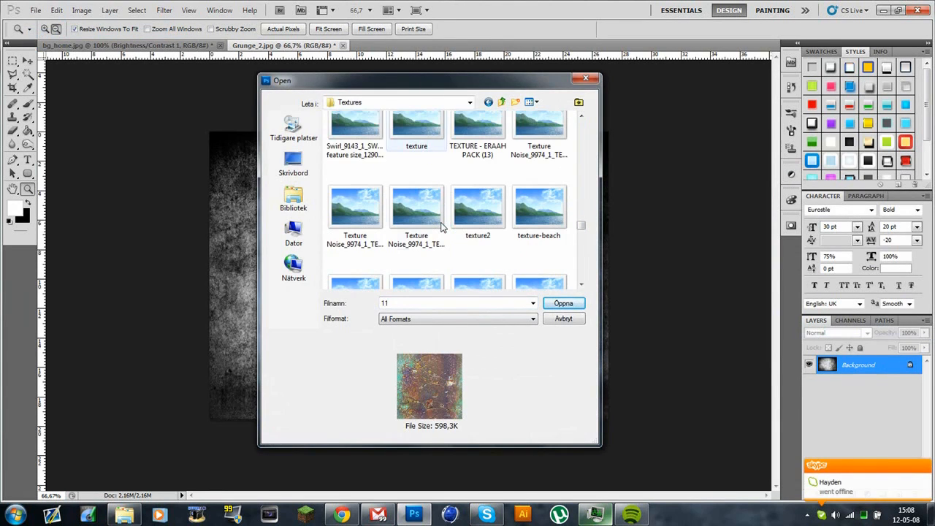
scroll(446, 230, down, 10)
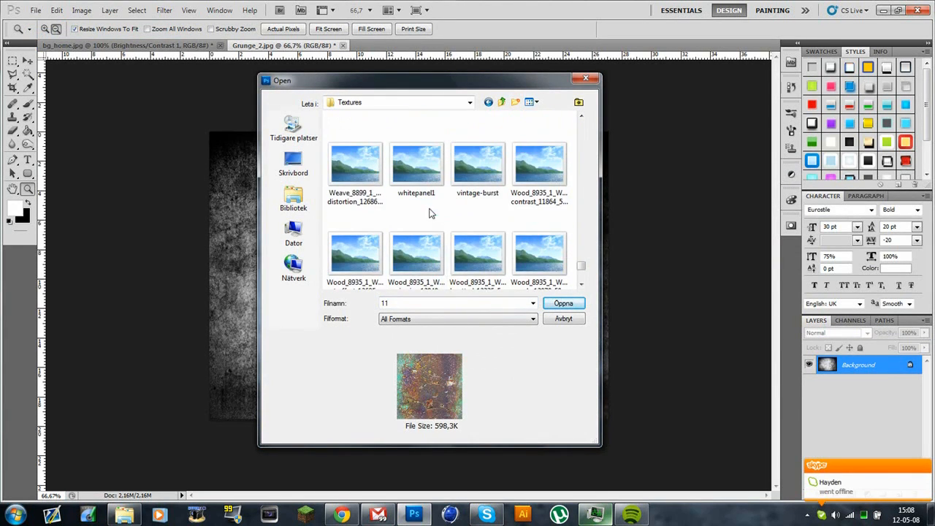
scroll(432, 213, up, 5)
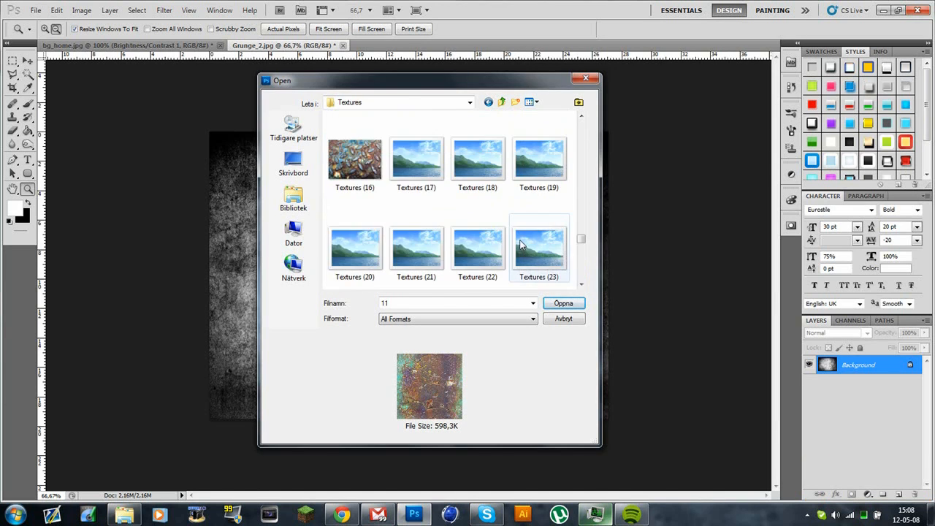
double_click(485, 250)
- Turn the Textures (22) image greyscale with a Black & White adjustment and merge it into the background
click(791, 174)
click(726, 228)
shift+click(886, 380)
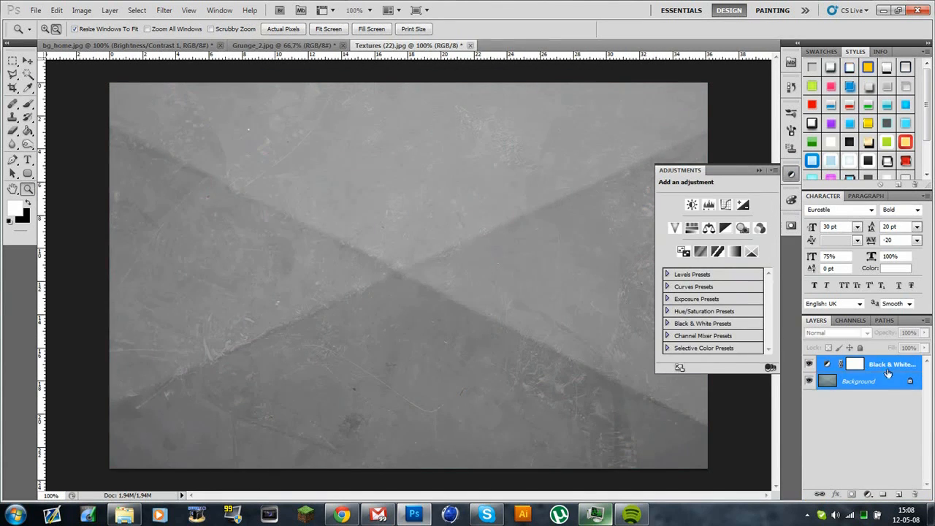
key(ctrl+e)
click(791, 174)
- Fade the outer bristle tips of the paint brush in bg_home.jpg with an 89 px soft Eraser
click(146, 46)
click(45, 29)
drag(159, 100, 556, 367)
scroll(556, 417, down, 2)
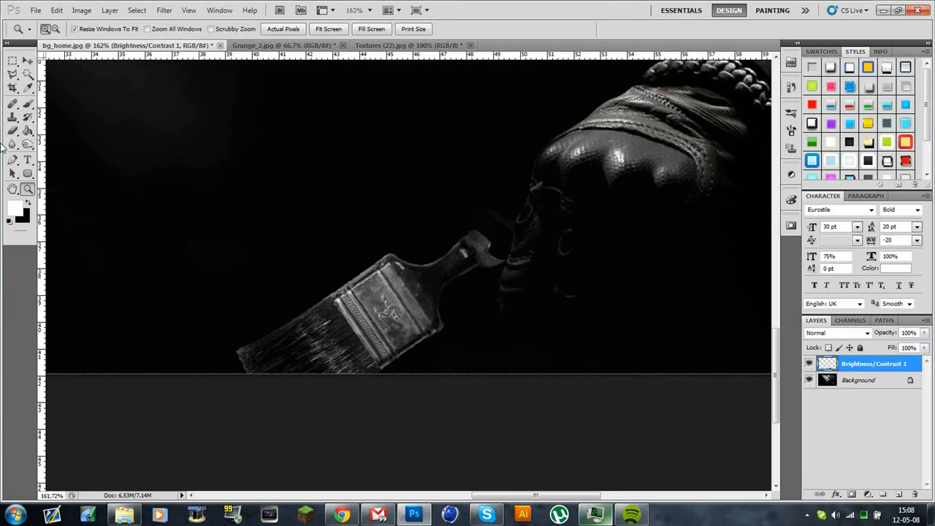
click(13, 131)
click(60, 30)
drag(251, 447, 243, 334)
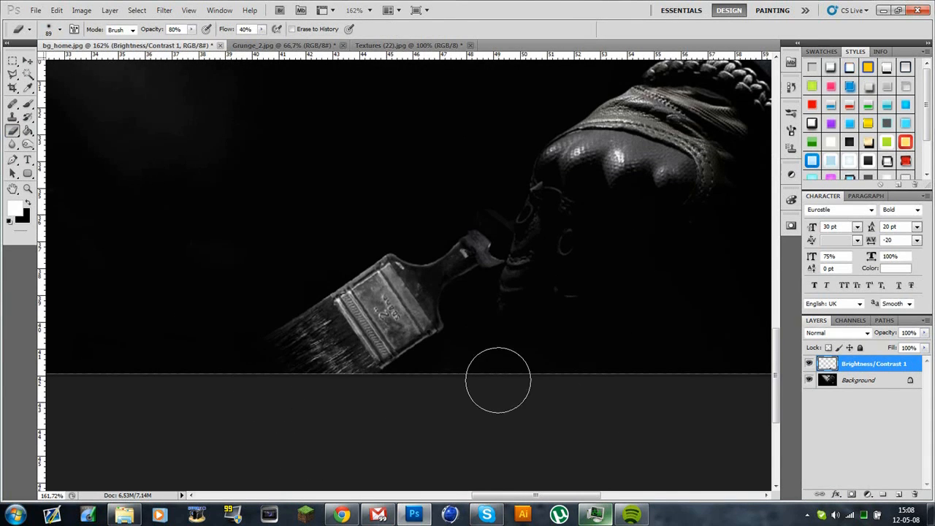
- Add a new layer above the paint brush in bg_home.jpg and load the Splatter Brush Set brushes
click(370, 46)
click(152, 45)
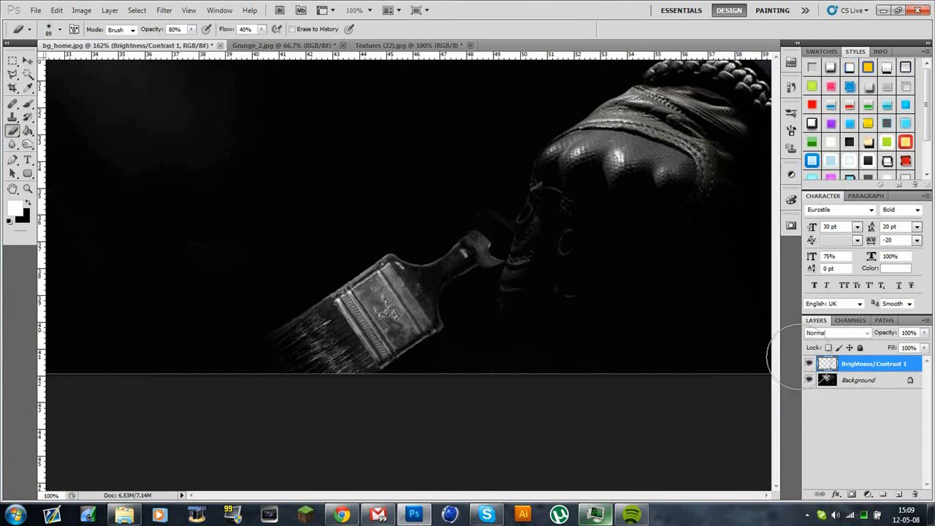
click(899, 495)
click(59, 29)
click(147, 49)
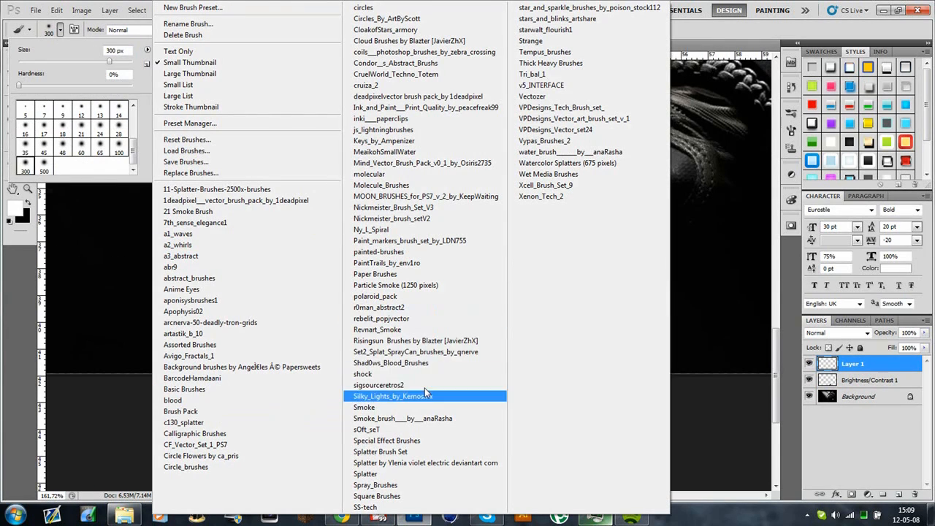
click(424, 451)
key(Return)
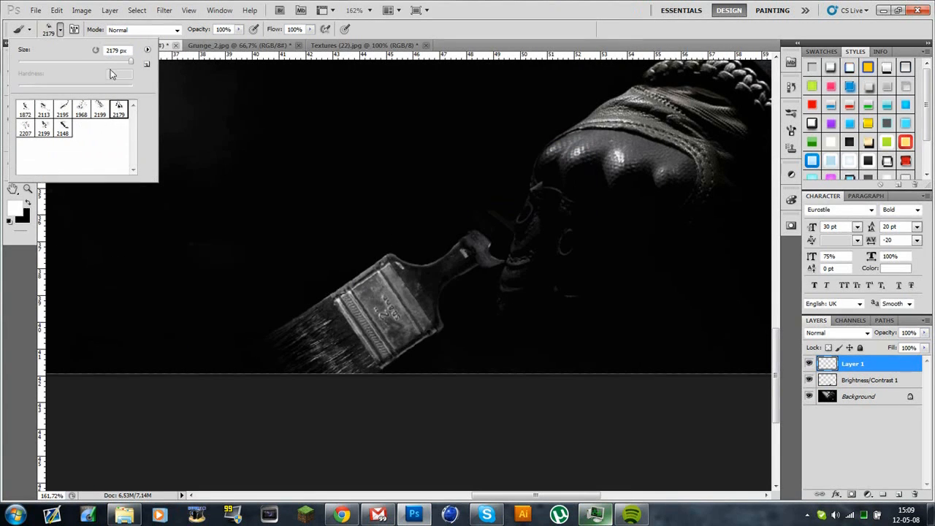
- Set the foreground colour to bright red and stamp a 267 px splatter over the paint brush's metal band
click(109, 62)
click(20, 211)
click(487, 300)
click(628, 291)
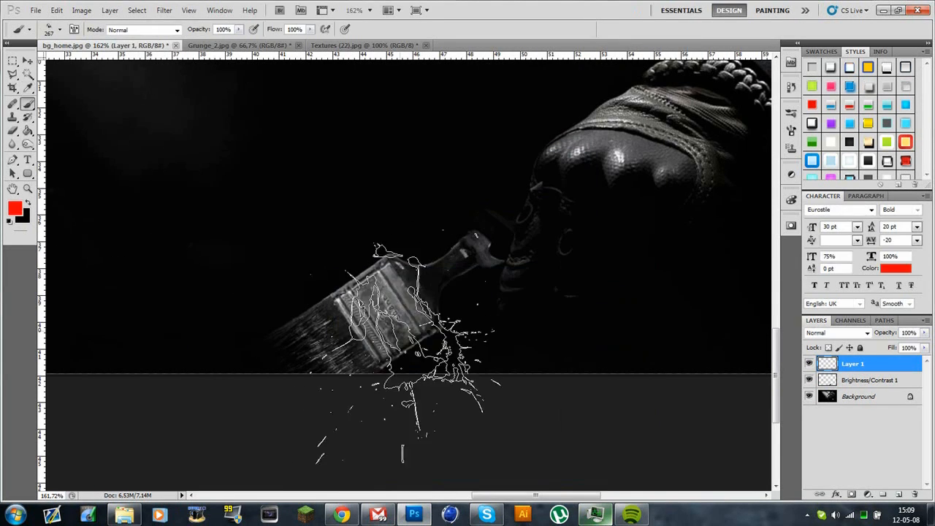
click(409, 343)
- Clip the red splatter layer to the paint-brush layer and set it to Soft Light at 75% opacity after comparing Overlay
click(837, 332)
click(833, 191)
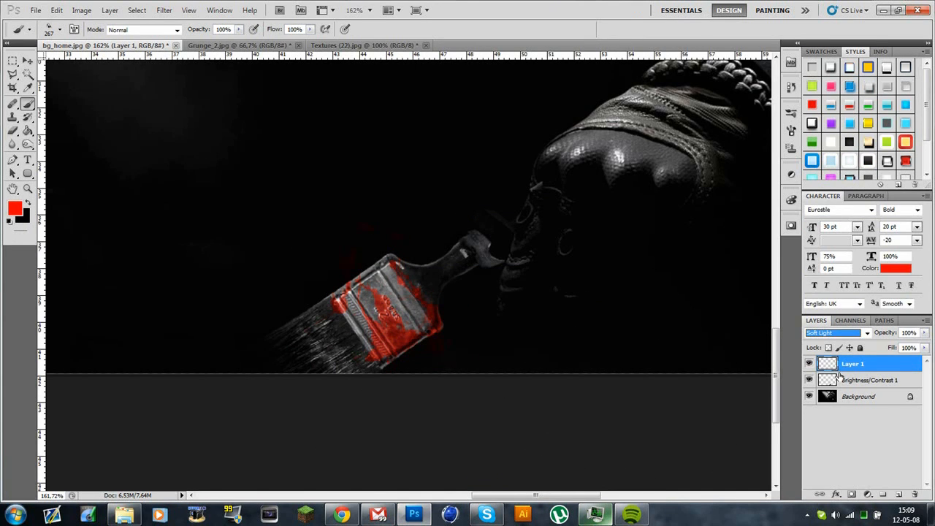
click(836, 333)
click(833, 182)
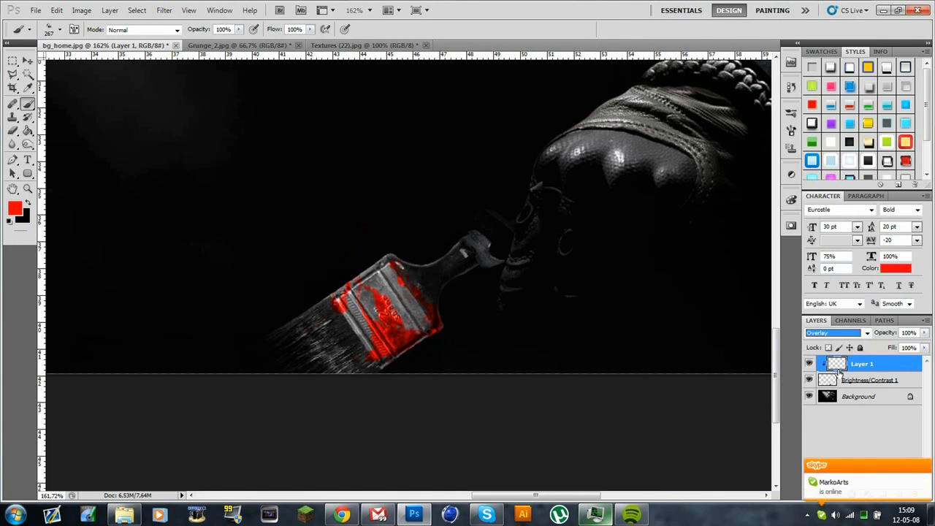
click(848, 336)
click(833, 190)
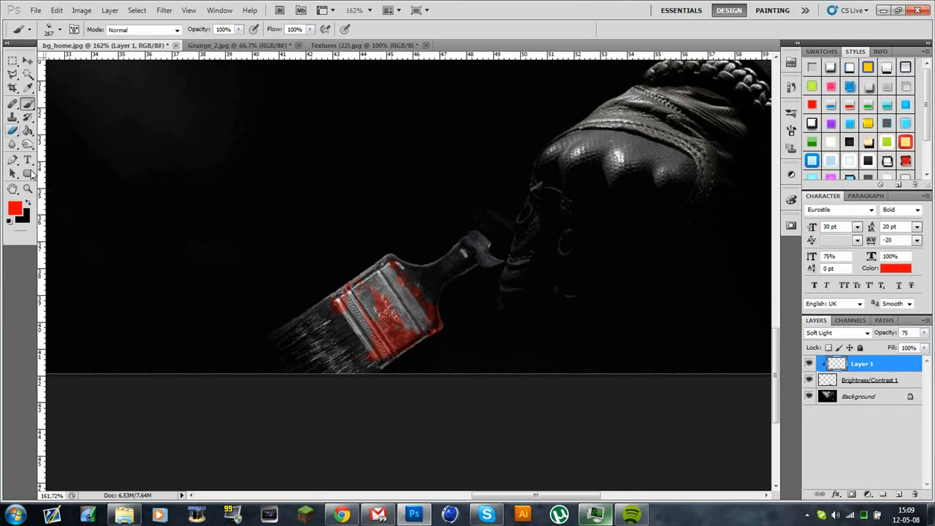
- Replace the current brushes with the c130_splatter set
click(60, 30)
click(148, 50)
click(219, 421)
click(432, 198)
click(62, 128)
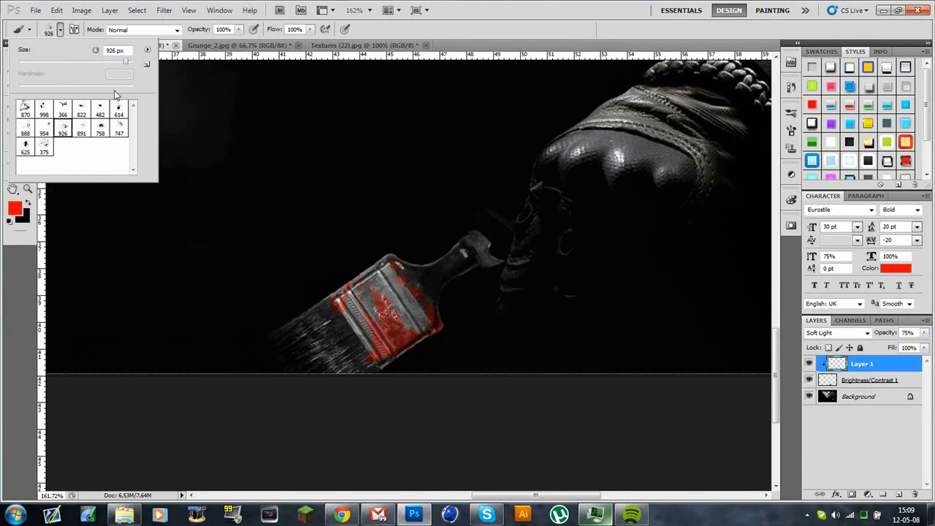
- Choose the 747 splatter brush, reduce it to 195 px and stamp red paint over the metal band
click(118, 128)
drag(106, 66, 101, 66)
click(345, 329)
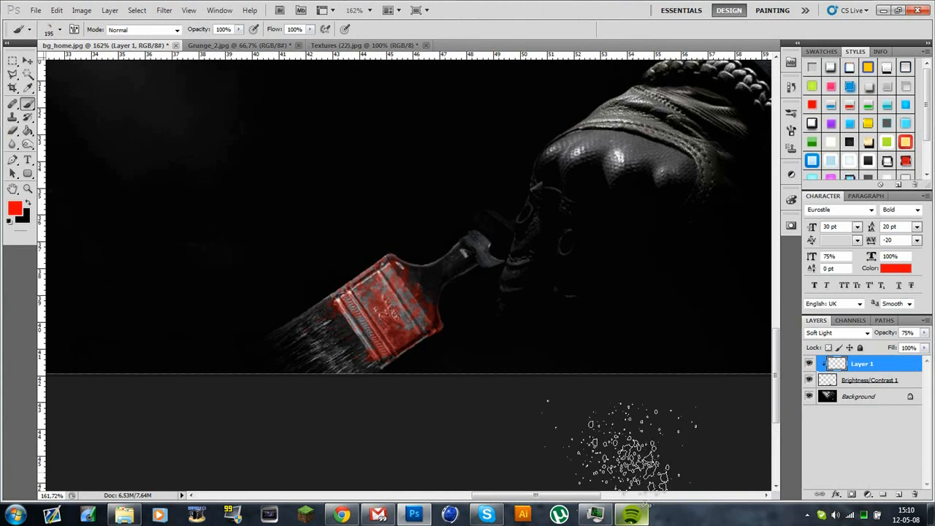
- Replace the splatter layer with a fresh one and stamp red 195 px splatters over the metal band
key(Delete)
click(899, 495)
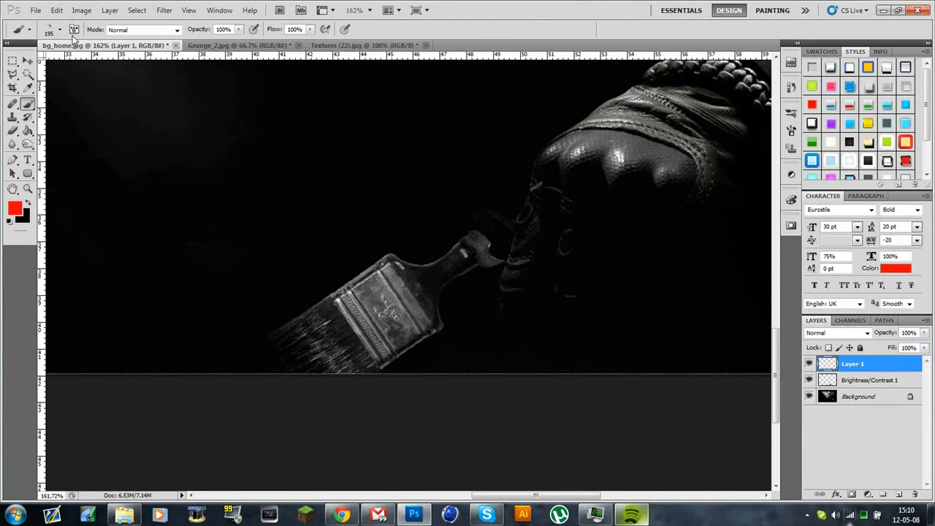
click(60, 30)
click(60, 30)
click(396, 301)
click(385, 314)
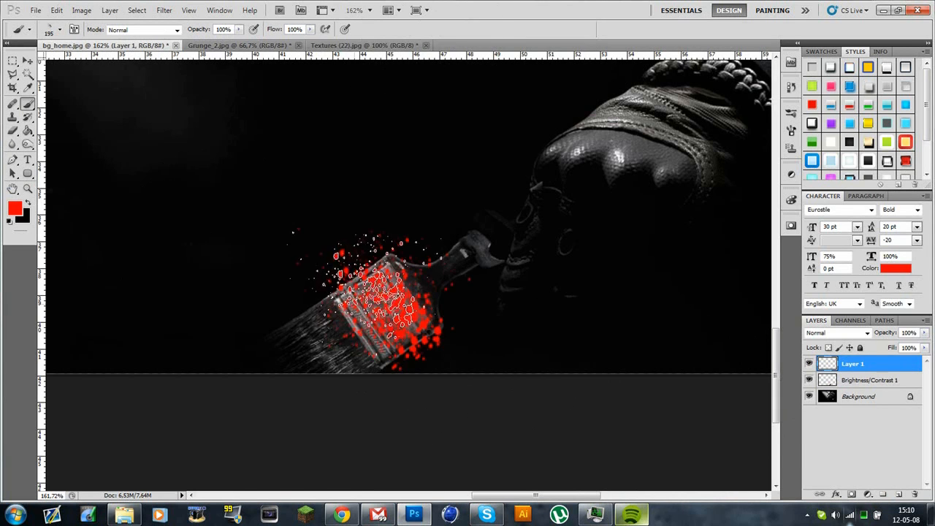
- Set the new splatter layer to Soft Light and clip it to the paint-brush layer
click(840, 333)
click(820, 181)
alt+click(883, 373)
- Add a new layer directly above the Background and enlarge the splatter brush to 391 px
click(877, 397)
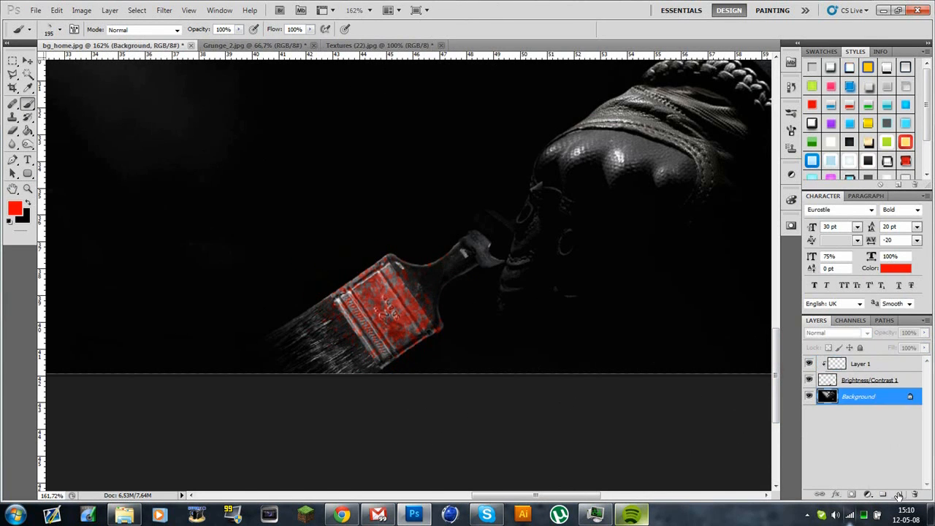
click(899, 494)
drag(514, 496, 538, 496)
click(60, 30)
- Switch to Spotify to play another track from the Labyrint page, and return to Photoshop
click(631, 515)
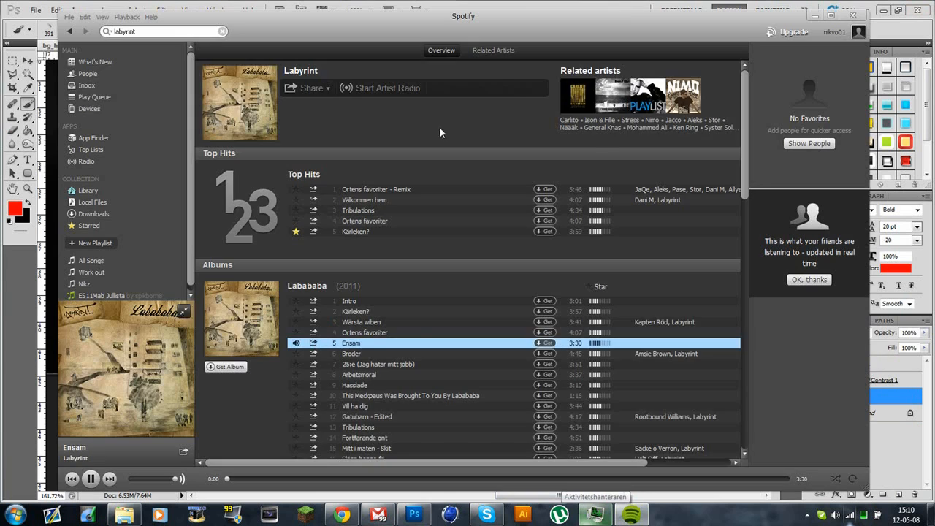
scroll(439, 219, down, 1)
double_click(382, 395)
click(833, 10)
- Stamp a red splatter over the leather glove and set Layer 2 to Soft Light at 50% opacity
scroll(468, 191, up, 1)
click(512, 168)
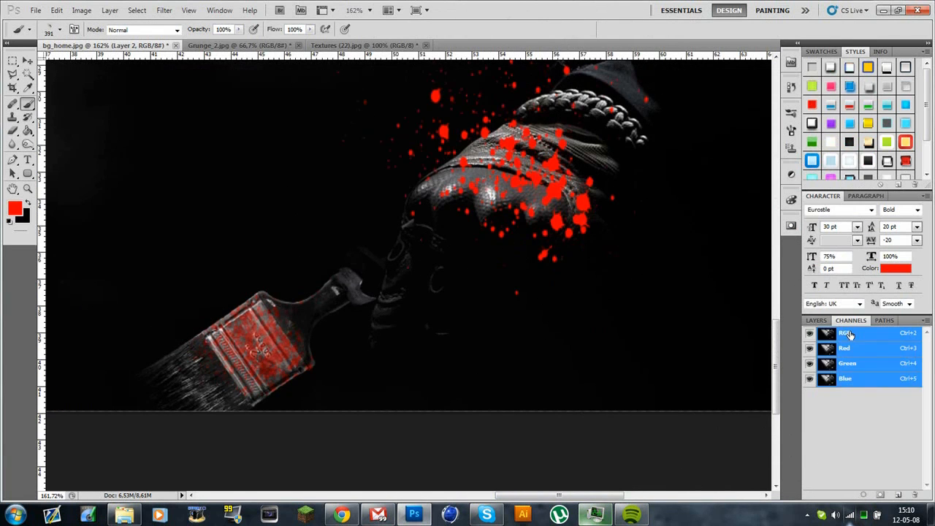
click(840, 333)
click(819, 181)
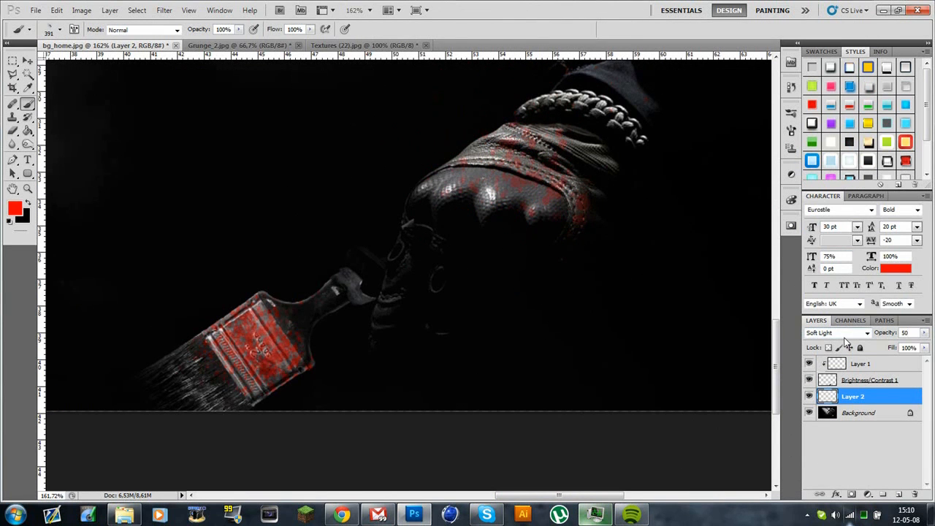
- Lower Layer 1 to 50% opacity and set both splatter layers, Layer 2 and Layer 1, to Overlay blending
click(13, 61)
click(860, 364)
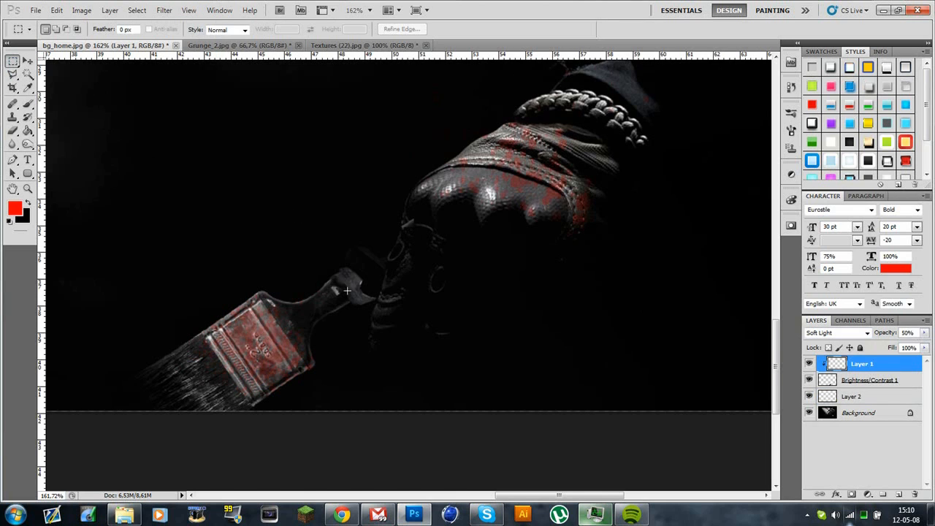
scroll(429, 328, up, 1)
click(852, 396)
click(837, 334)
click(824, 178)
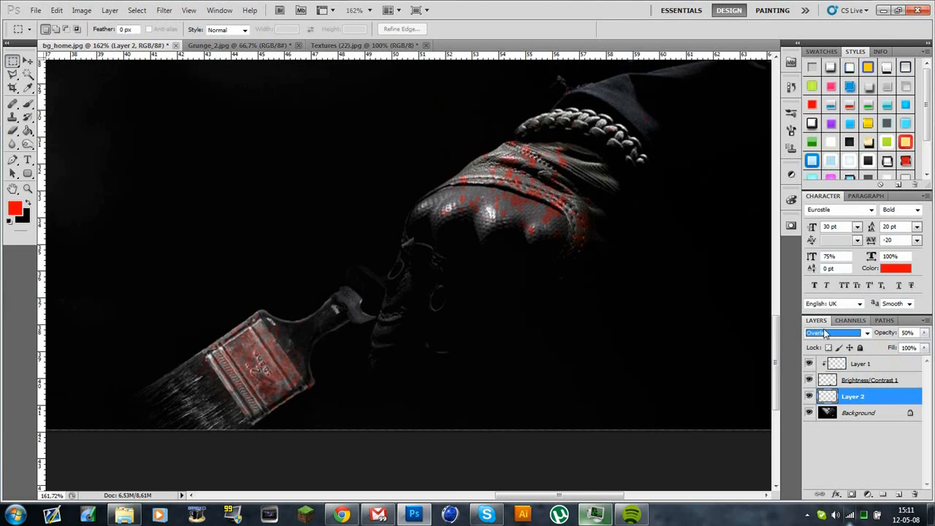
click(861, 363)
click(836, 333)
click(824, 179)
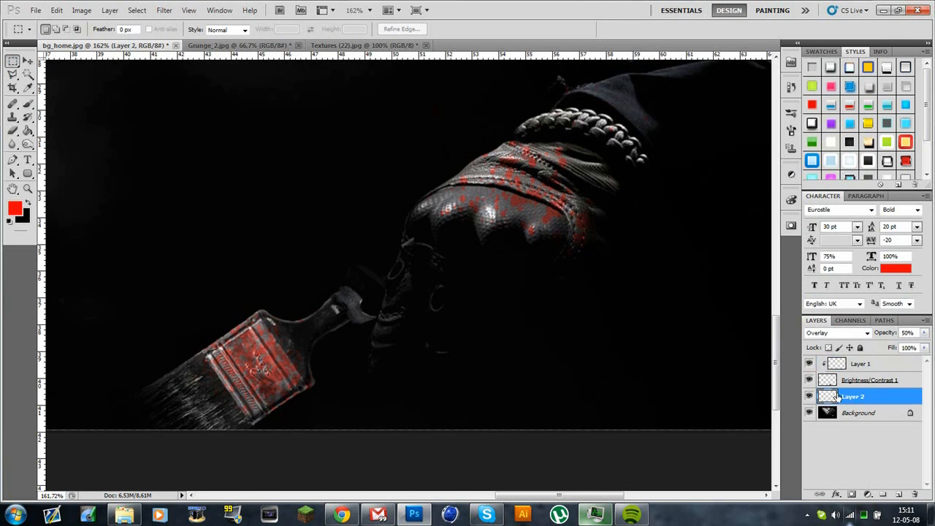
- Outline the smooth knuckle area of the glove with the Pen tool, convert it to a selection and delete Layer 2's splatters inside it
key(z)
drag(402, 131, 665, 342)
click(13, 160)
click(464, 312)
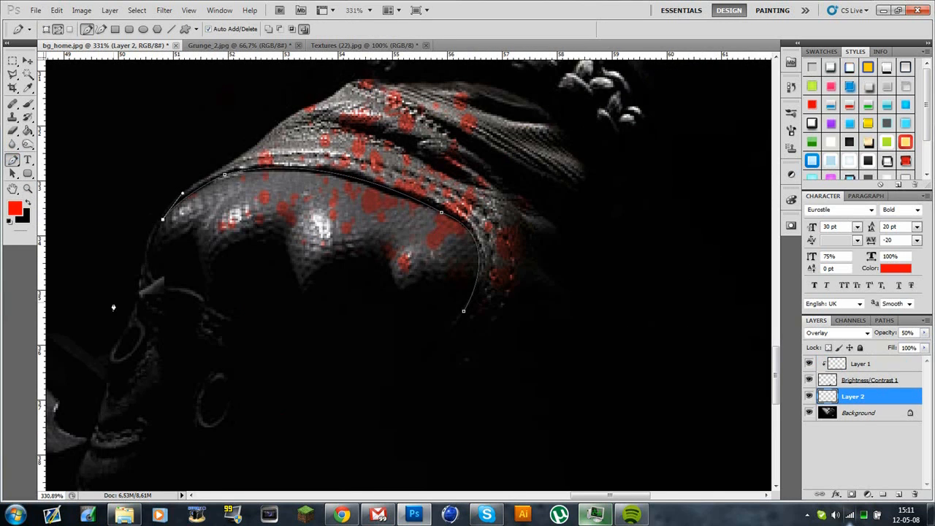
right_click(426, 297)
click(475, 353)
key(Return)
key(Delete)
click(12, 61)
click(62, 203)
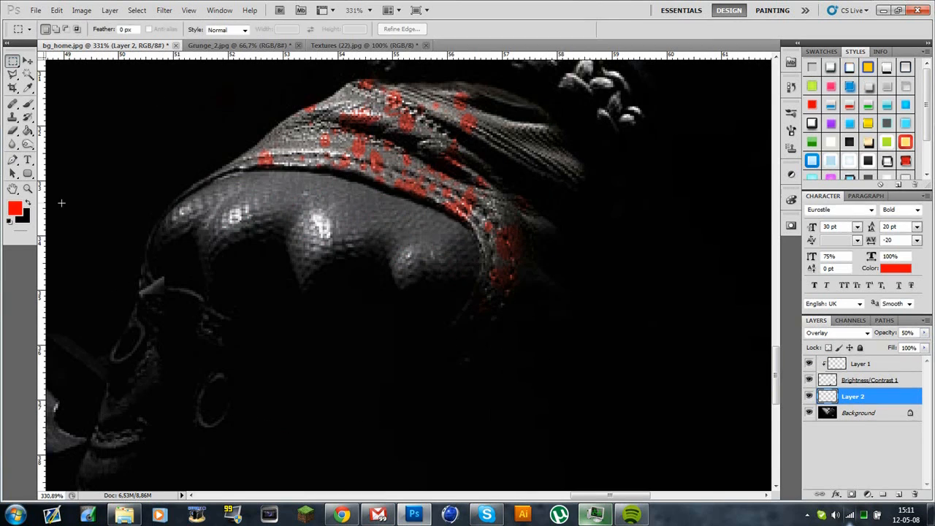
- Merge the clipped splatter Layer 1 with the Brightness/Contrast 1 paint-brush layer
double_click(27, 189)
scroll(303, 402, up, 3)
scroll(303, 403, down, 2)
click(872, 380)
ctrl+click(874, 364)
key(ctrl+e)
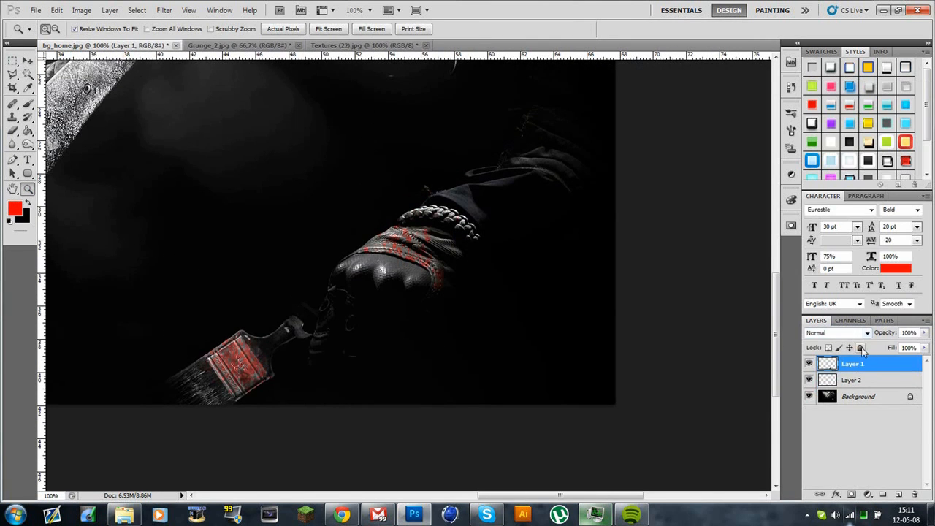
- Copy the whole Textures (22).jpg image and paste it into bg_home.jpg, moved over the paint brush
click(338, 46)
key(ctrl+a)
key(ctrl+c)
click(105, 45)
key(ctrl+v)
drag(291, 158, 357, 254)
- Scale the pasted texture down and rotate it to the paint brush's angle over the metal band
key(ctrl+t)
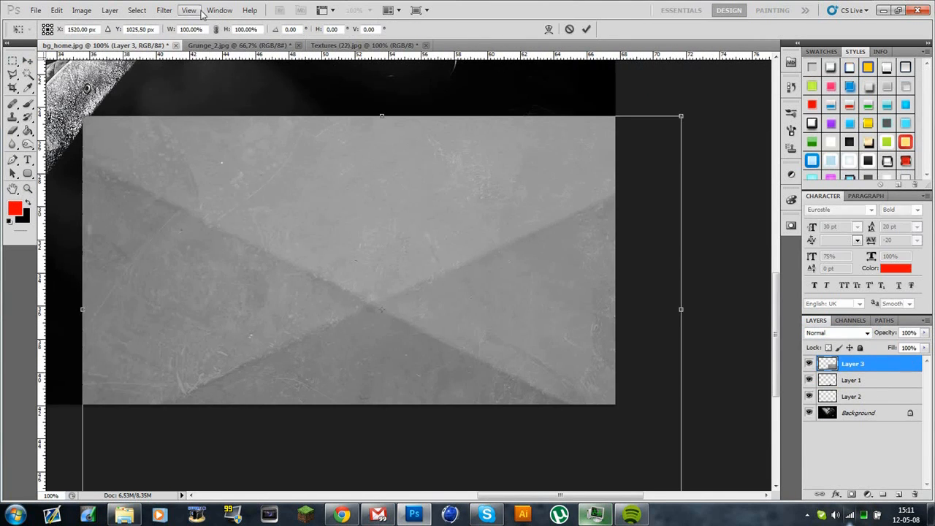
drag(227, 30, 175, 60)
mouse_move(402, 289)
mouse_down()
mouse_move(280, 330)
mouse_move(314, 376)
mouse_move(267, 381)
mouse_up()
click(586, 29)
- Rotate the texture on Layer 3 slightly to align it with the edges of the brush's metal band
click(28, 190)
drag(187, 374, 351, 387)
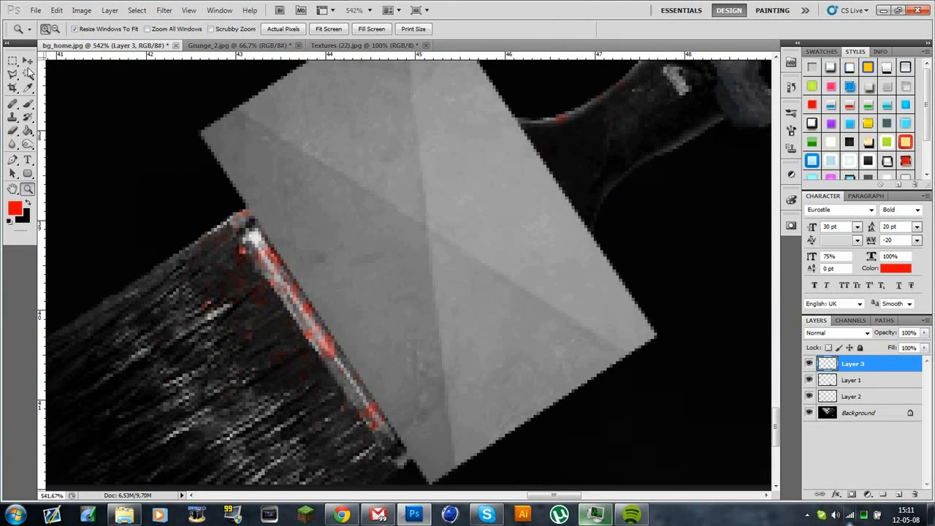
key(ctrl+t)
drag(672, 490, 674, 488)
key(Return)
scroll(217, 107, up, 3)
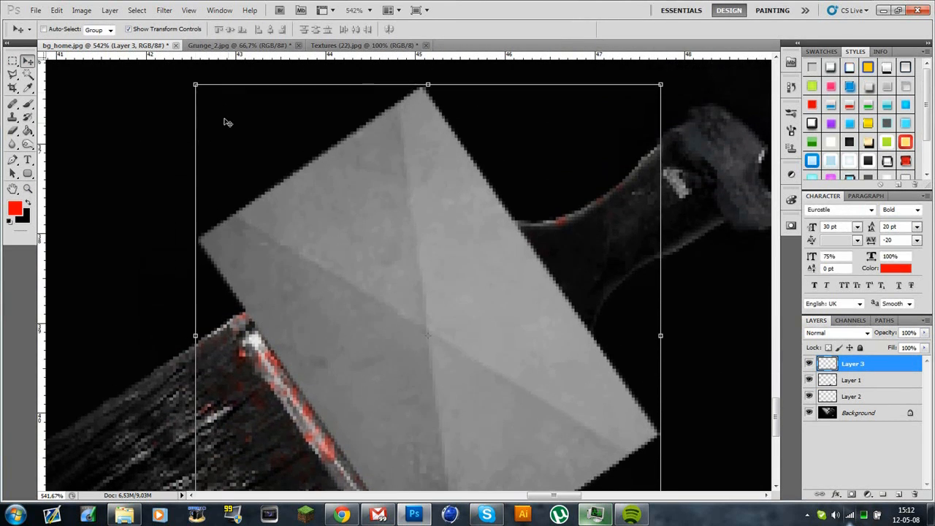
drag(191, 84, 211, 212)
scroll(494, 309, down, 3)
drag(662, 441, 578, 404)
click(570, 29)
- Scale Layer 3 down proportionally and position it so that it just covers the brush's metal band
key(ctrl+t)
click(217, 29)
drag(228, 29, 215, 29)
right_click(378, 515)
drag(369, 182, 353, 226)
scroll(353, 226, up, 3)
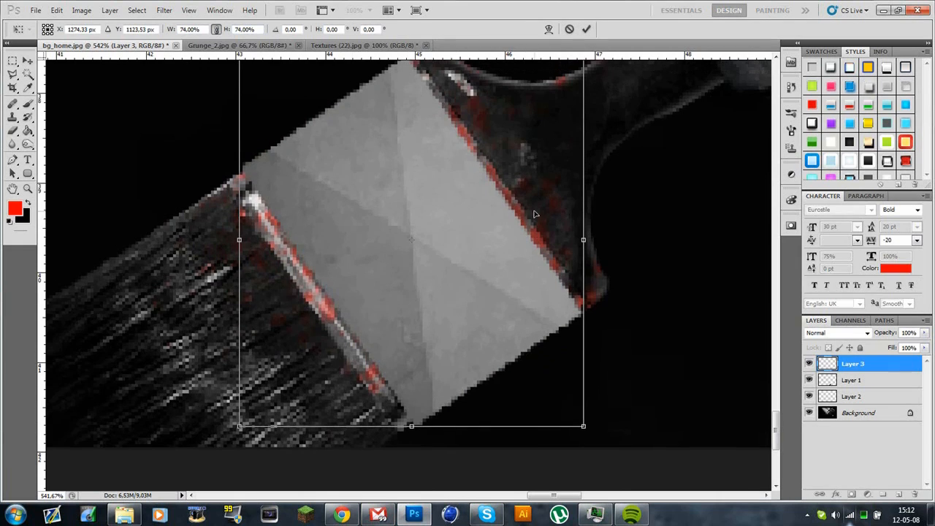
click(248, 31)
scroll(248, 30, up, 8)
drag(357, 289, 353, 290)
key(Return)
key(Return)
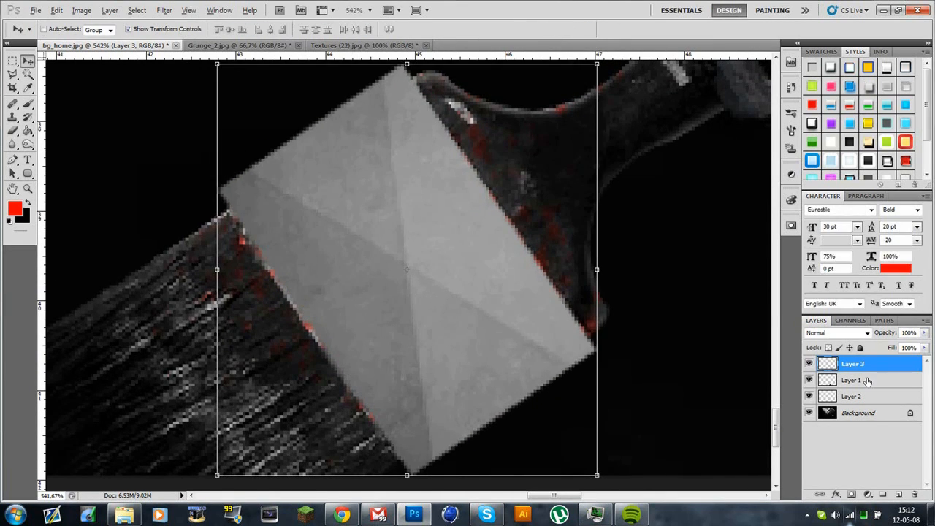
- Clip Layer 3 to the paint-brush layer and set its blending mode to Overlay
alt+click(876, 372)
click(867, 334)
click(834, 191)
scroll(838, 304, up, 1)
key(z)
alt+click(453, 314)
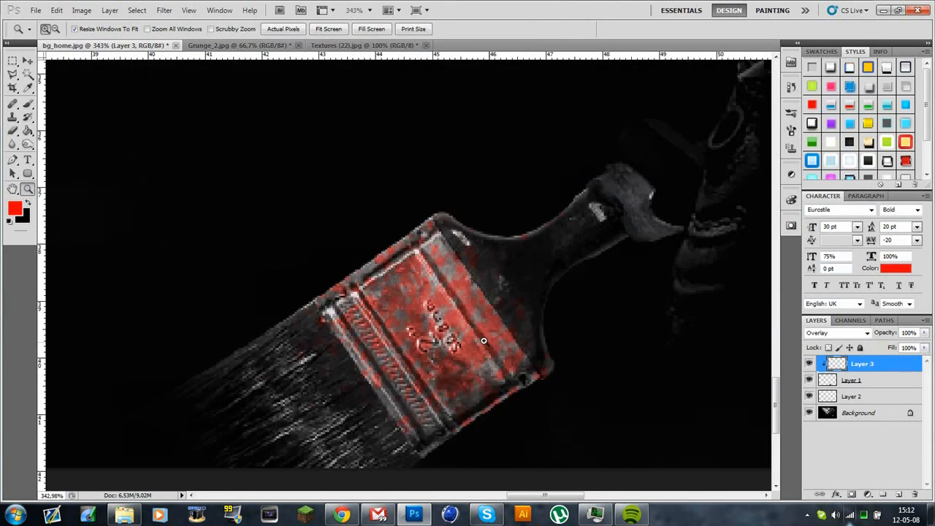
- Copy the whole Grunge_2.jpg image and paste it into bg_home.jpg as a new top layer
click(235, 48)
key(ctrl+a)
key(ctrl+c)
click(110, 46)
click(27, 62)
key(ctrl+v)
- Scale and rotate the pasted grunge texture so that it fits over the brush's metal band
key(ctrl+t)
click(217, 29)
mouse_move(228, 30)
mouse_down()
mouse_move(206, 42)
mouse_move(218, 36)
mouse_up()
drag(347, 237, 349, 326)
mouse_move(415, 179)
mouse_down()
mouse_move(405, 275)
mouse_move(448, 344)
mouse_up()
drag(550, 246, 566, 369)
drag(449, 336, 437, 348)
click(587, 29)
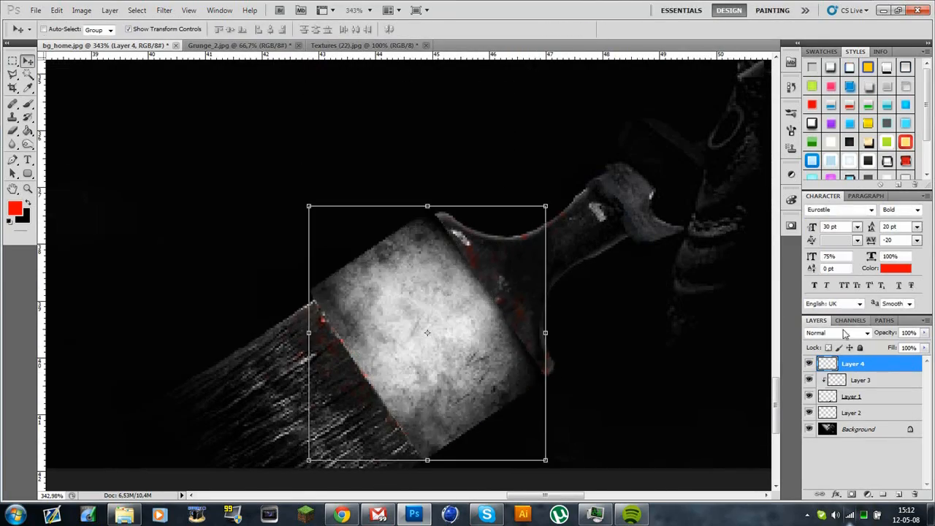
- Clip Layer 4 to the paint-brush layer and set its blending mode to Overlay
click(845, 333)
click(830, 173)
alt+click(875, 373)
click(845, 334)
click(829, 173)
click(13, 62)
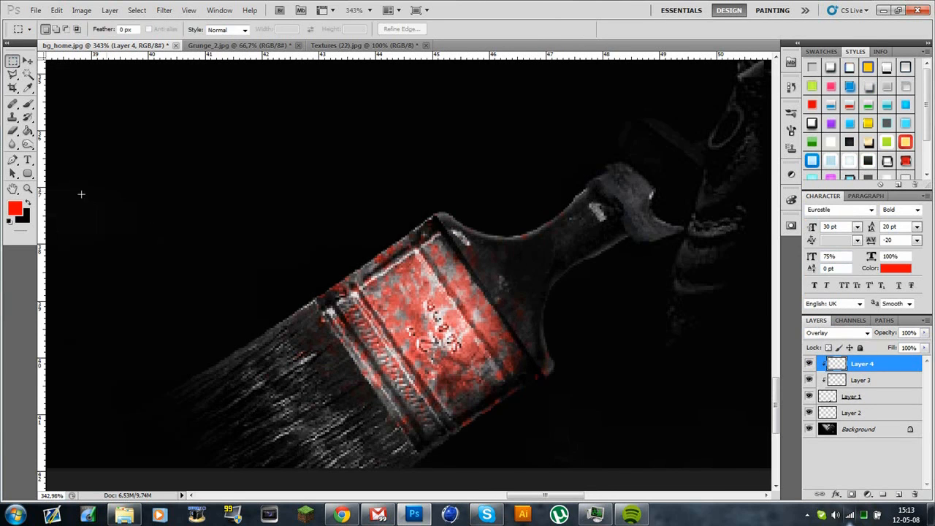
- Close Textures (22).jpg and Grunge_2.jpg without saving their changes
double_click(27, 189)
click(426, 45)
click(478, 199)
click(298, 45)
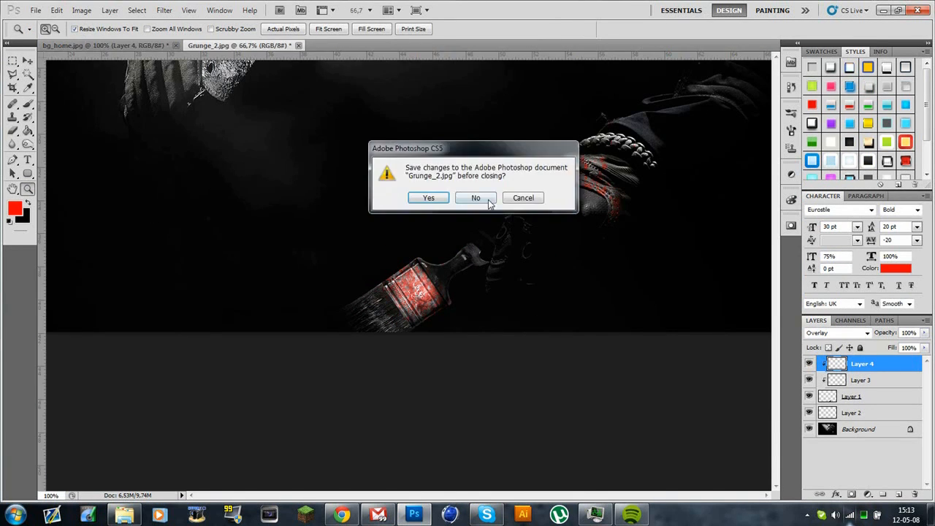
click(487, 201)
- Open wood.jpg and turn it greyscale with a Black & White adjustment layer
click(36, 11)
click(45, 33)
scroll(454, 236, down, 2)
double_click(436, 237)
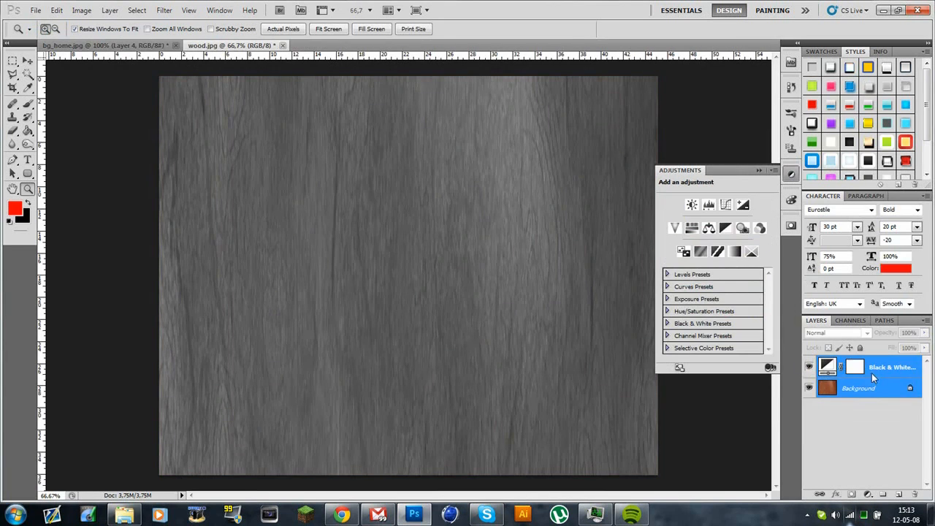
- Merge the adjustment into the wood image, copy the whole image and paste it into bg_home.jpg
key(ctrl+e)
key(ctrl+a)
key(ctrl+c)
click(89, 45)
key(ctrl+v)
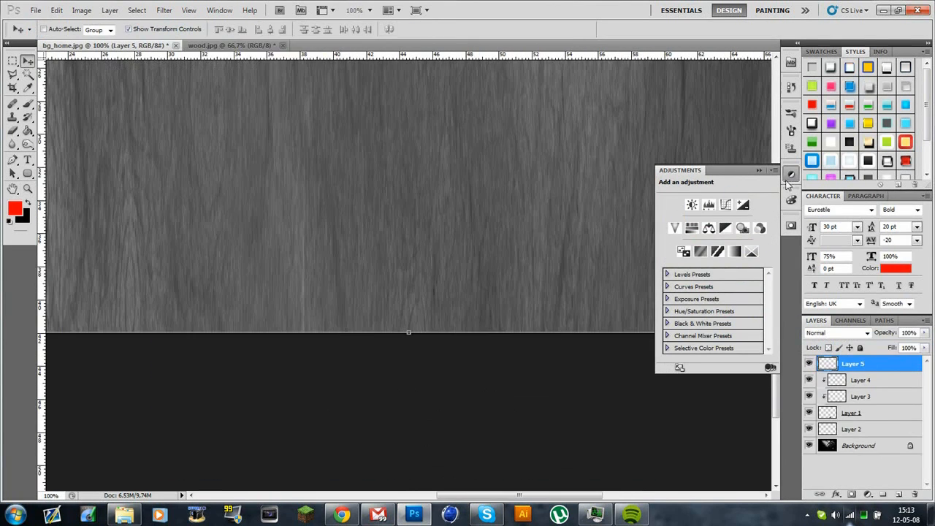
- Scale the pasted wood texture to 25%, rotate it to the brush's angle and place it over the handle
key(ctrl+t)
click(216, 29)
drag(228, 29, 213, 29)
drag(332, 232, 327, 308)
drag(228, 30, 197, 29)
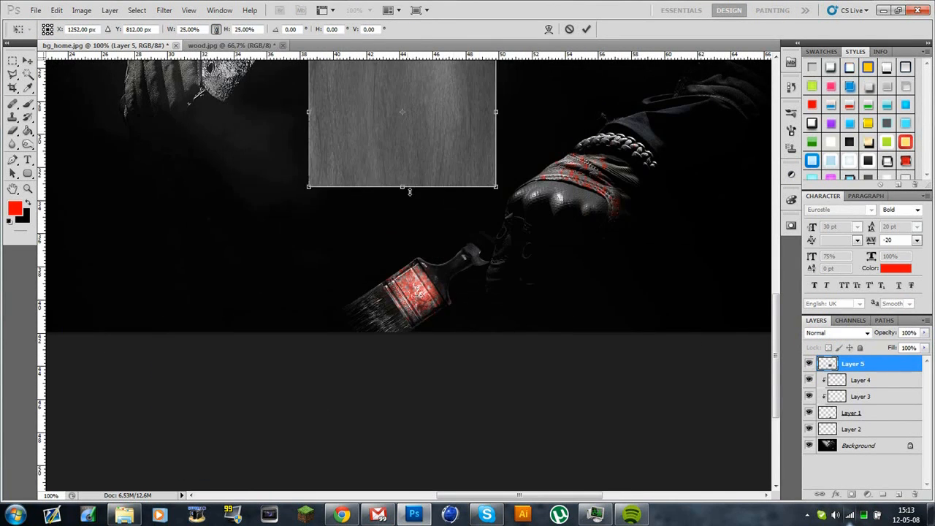
drag(395, 132, 428, 273)
drag(548, 165, 578, 301)
mouse_move(427, 267)
mouse_down()
mouse_move(504, 266)
mouse_move(477, 259)
mouse_up()
key(Return)
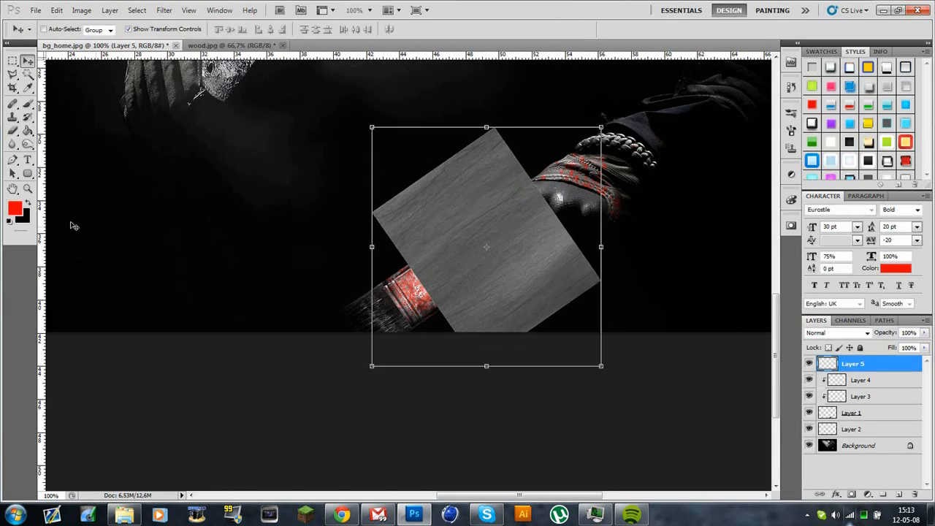
- Load Layer 1's outline as a selection, invert it and delete the wood texture outside the paint brush
click(28, 189)
drag(669, 128, 320, 336)
scroll(274, 338, down, 1)
ctrl+click(832, 414)
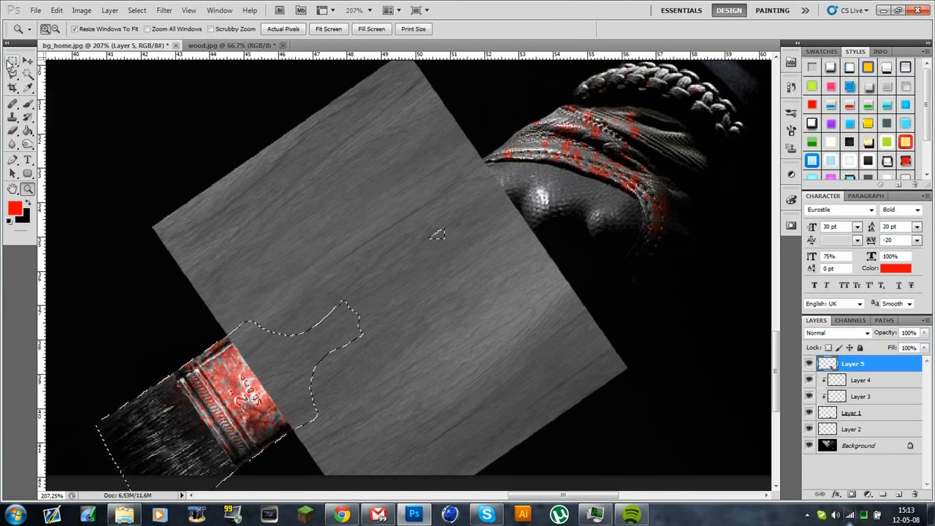
key(m)
right_click(283, 126)
click(325, 145)
key(Delete)
key(ctrl+d)
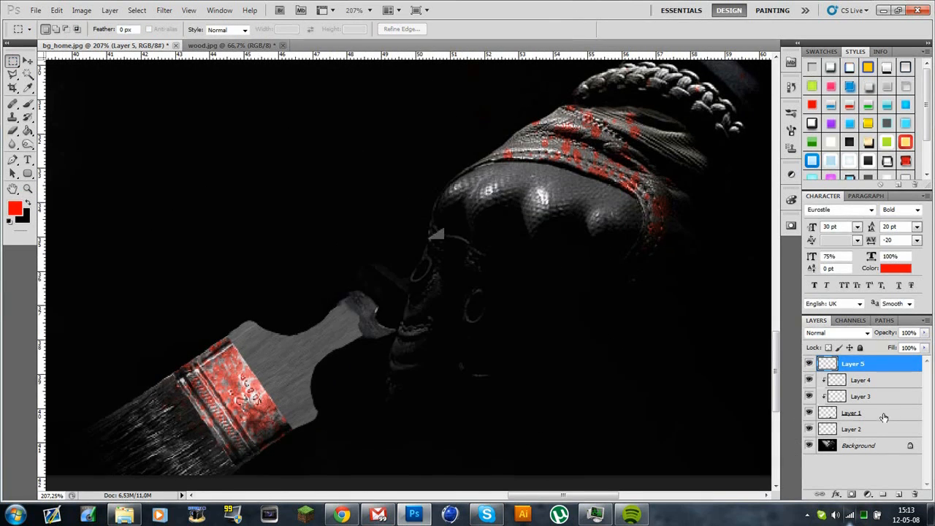
- Delete the stray triangular patch beside the glove's fingers from the wood and paint-brush layers
click(884, 416)
drag(403, 212, 472, 259)
click(847, 371)
key(Delete)
click(884, 419)
key(ctrl+d)
- Set the wood texture on Layer 5 to Overlay and toggle its visibility to compare the handle
scroll(860, 422, down, 1)
click(856, 364)
click(848, 333)
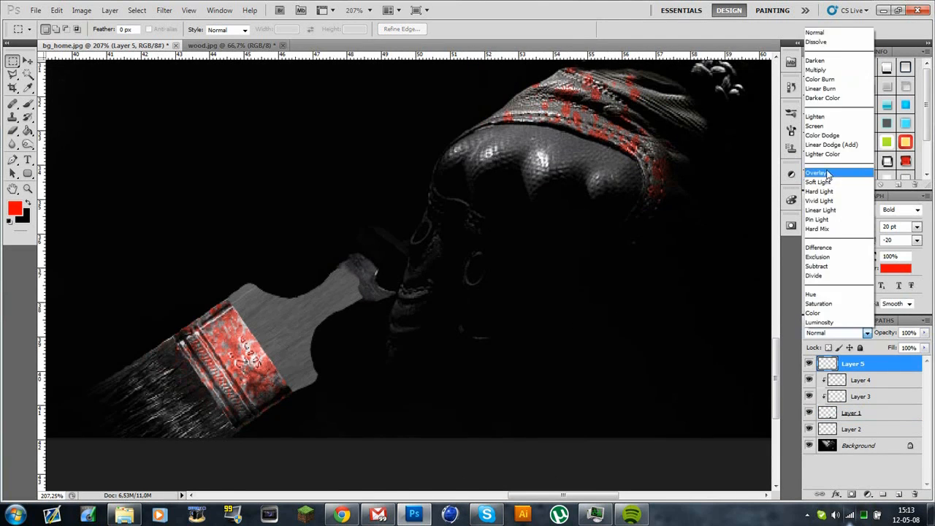
click(828, 173)
click(810, 364)
click(810, 364)
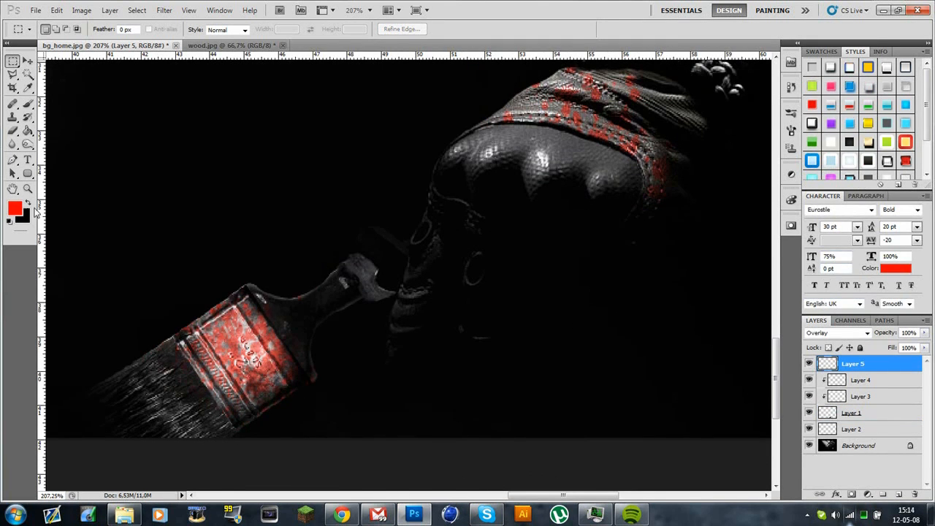
- Darken the bright edges of the brush handle on Layer 1 using the Burn tool at 10 px
click(28, 188)
drag(206, 258, 384, 359)
scroll(446, 209, down, 1)
scroll(446, 209, down, 4)
click(851, 413)
click(28, 145)
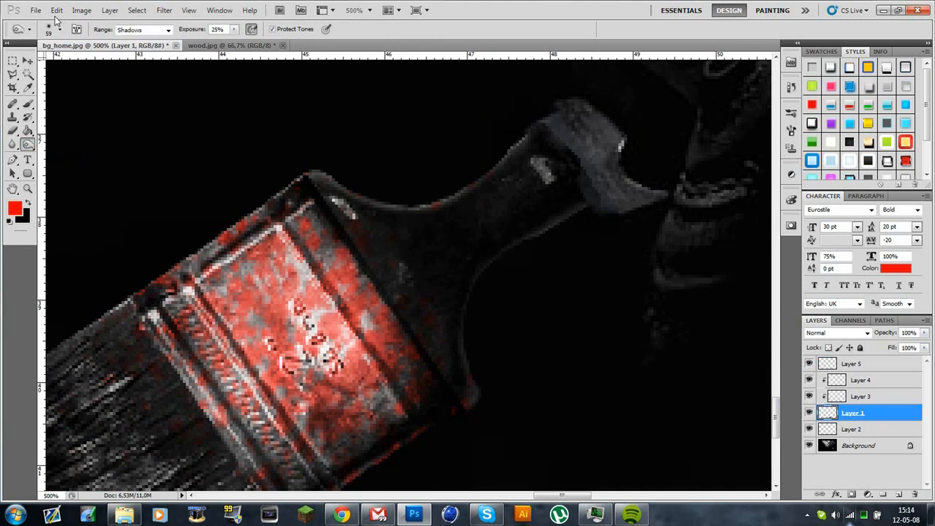
click(60, 29)
click(24, 62)
drag(457, 193, 429, 206)
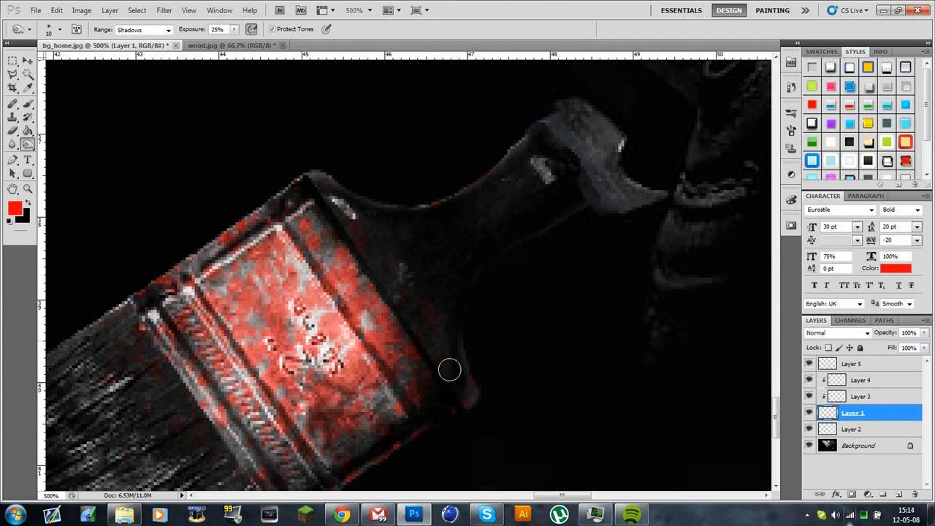
- Switch to Spotify and return to Photoshop
scroll(328, 180, down, 3)
click(632, 514)
click(839, 8)
scroll(293, 274, down, 2)
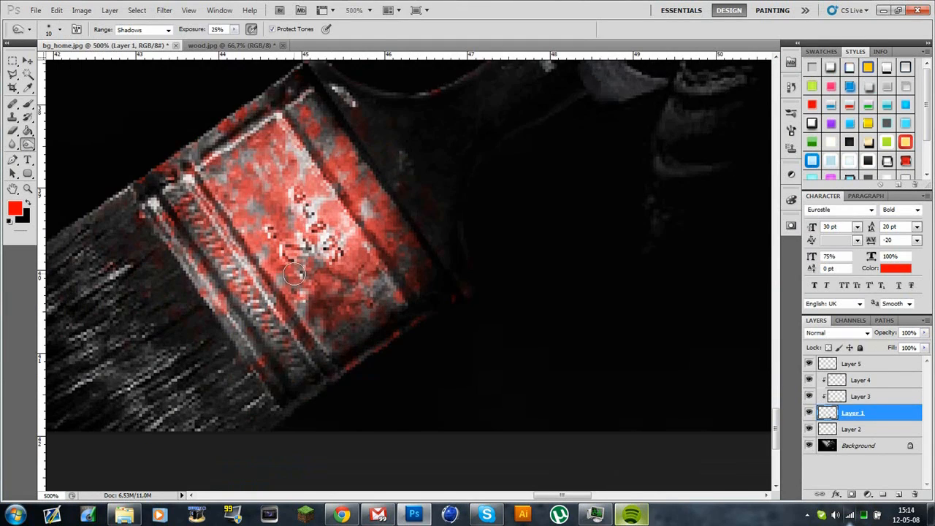
- Enlarge the Burn brush and darken the paint brush's bristles on Layer 1
drag(562, 496, 536, 495)
scroll(137, 267, down, 1)
click(60, 29)
click(30, 63)
mouse_move(467, 332)
mouse_down()
mouse_move(344, 292)
mouse_move(311, 375)
mouse_move(467, 232)
mouse_up()
key(z)
key(ctrl+1)
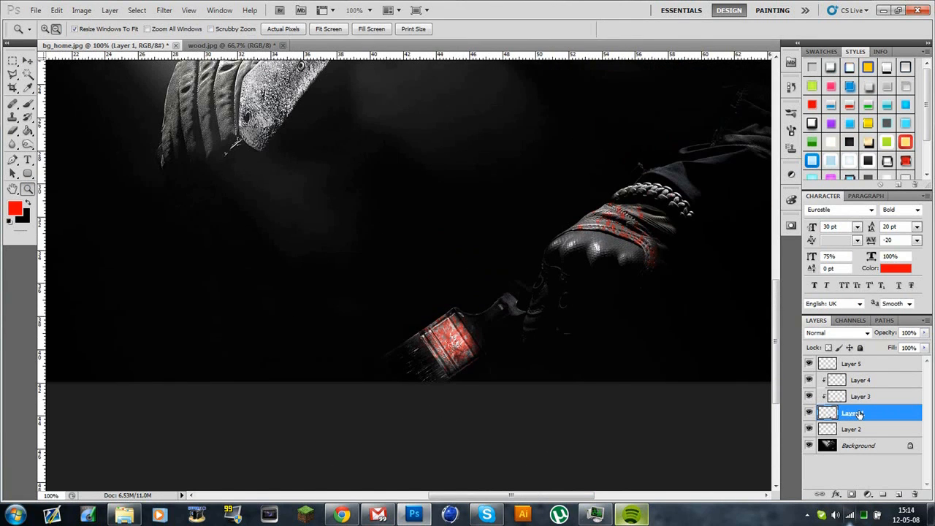
- Merge Layer 1 with its clipped textures Layer 3 and Layer 4, and set the merged layer to 50% opacity
shift+click(868, 384)
key(ctrl+e)
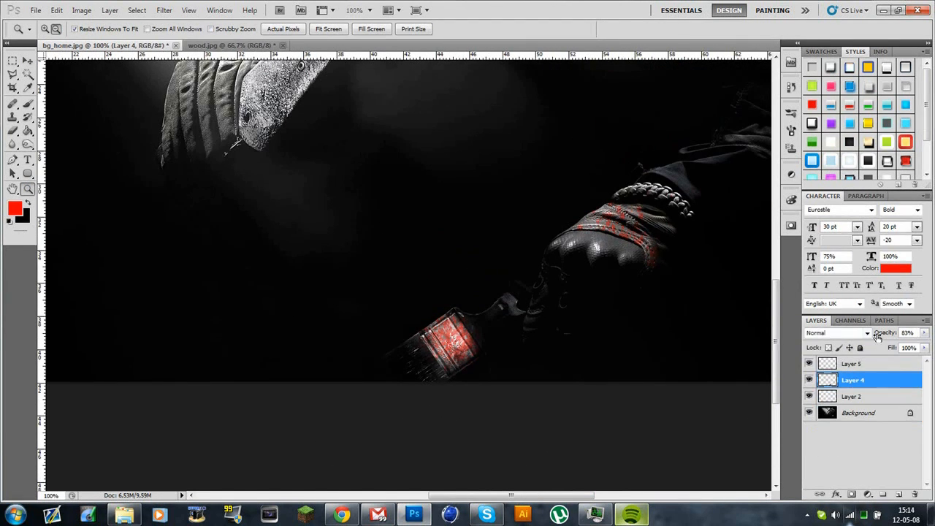
drag(877, 335, 884, 334)
text(50)
key(Return)
key(m)
scroll(407, 330, up, 3)
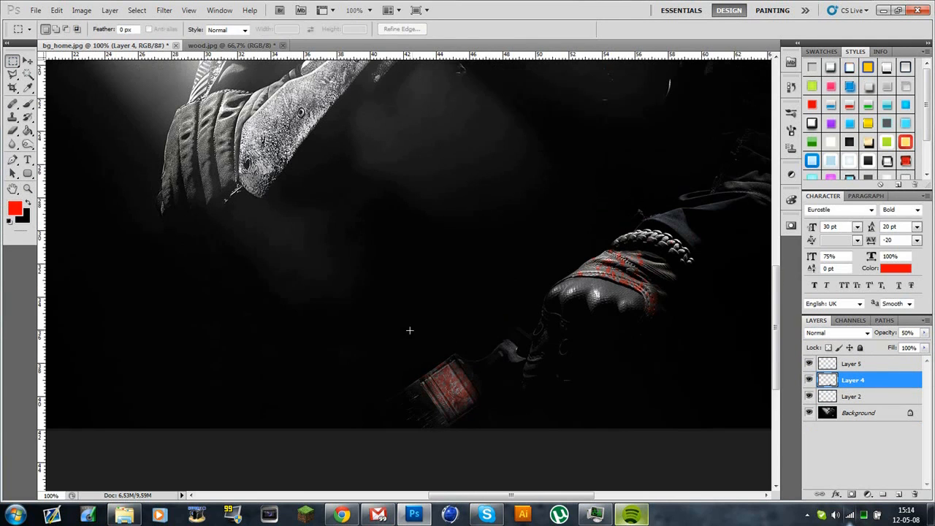
- Close the wood.jpg document
click(283, 46)
click(35, 11)
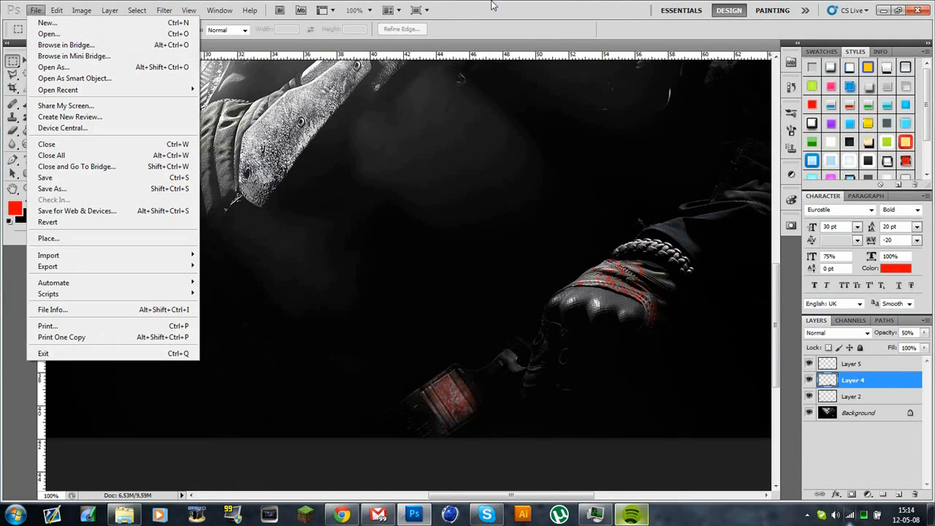
click(493, 3)
- Add a new layer above Layer 2 and replace the splatter brush presets with a set containing soft round brushes
click(885, 396)
click(898, 494)
key(b)
click(61, 30)
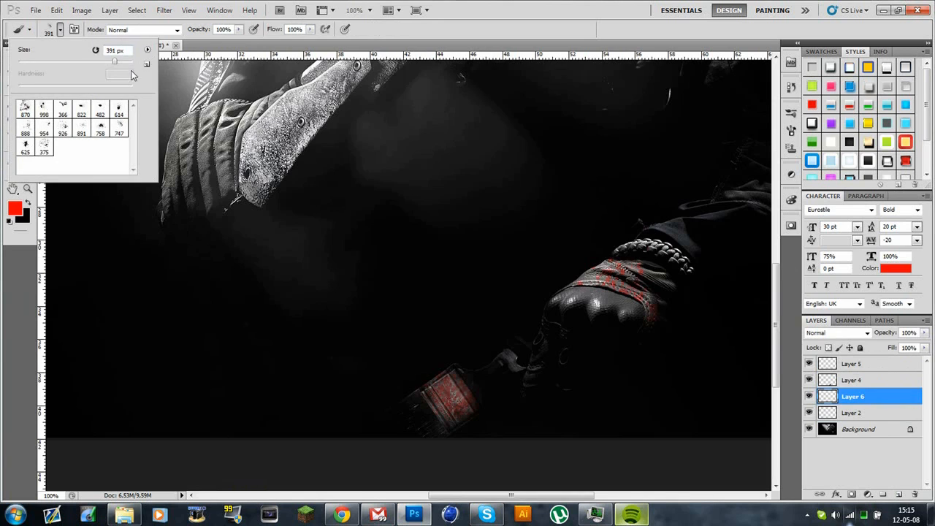
click(148, 49)
click(211, 389)
key(Return)
drag(133, 124, 133, 170)
click(26, 167)
- Set the foreground colour to white (ffffff) and paint a soft 500 px glow behind the paint brush on Layer 6
click(16, 209)
drag(366, 314, 121, 151)
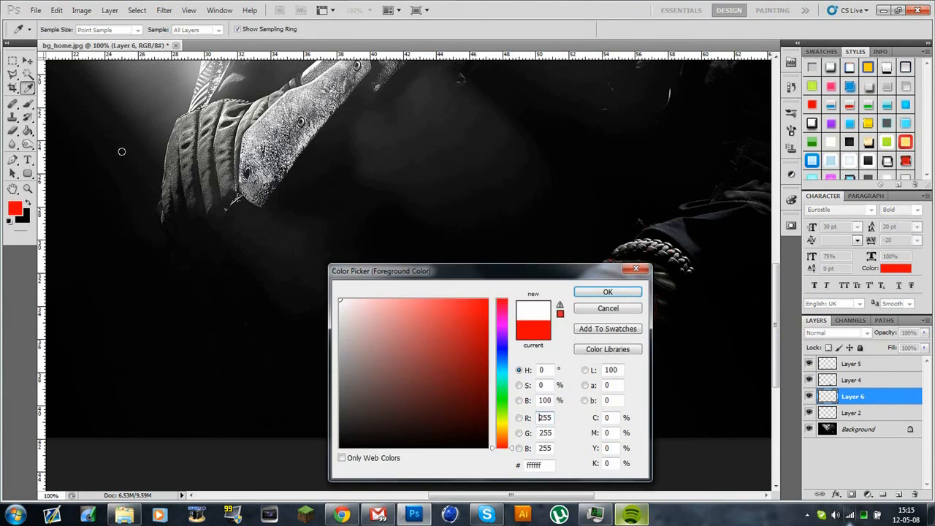
key(Return)
click(60, 30)
click(44, 166)
click(456, 380)
- Try the Overlay and Color Dodge blend modes on the glow layer, return it to Normal, and delete the layer
click(867, 333)
click(833, 252)
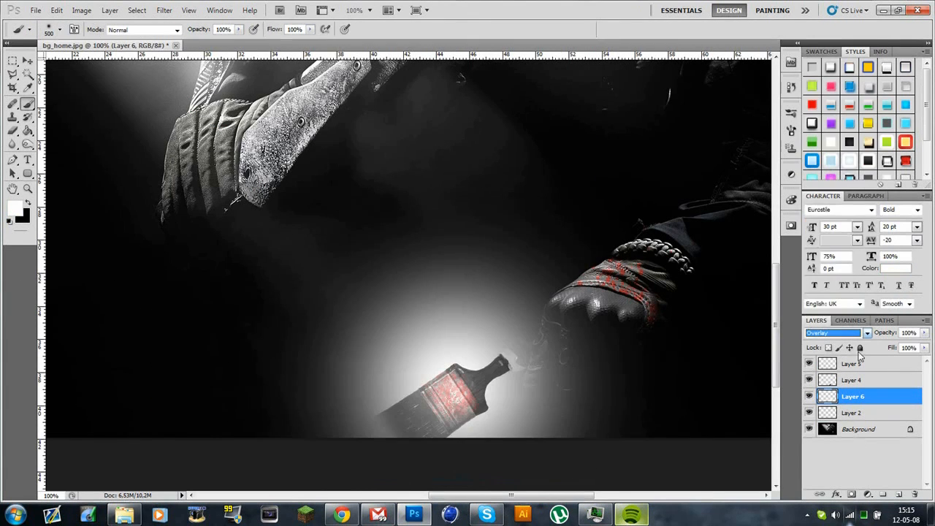
scroll(835, 335, down, 1)
scroll(824, 345, up, 3)
scroll(823, 346, down, 1)
click(829, 334)
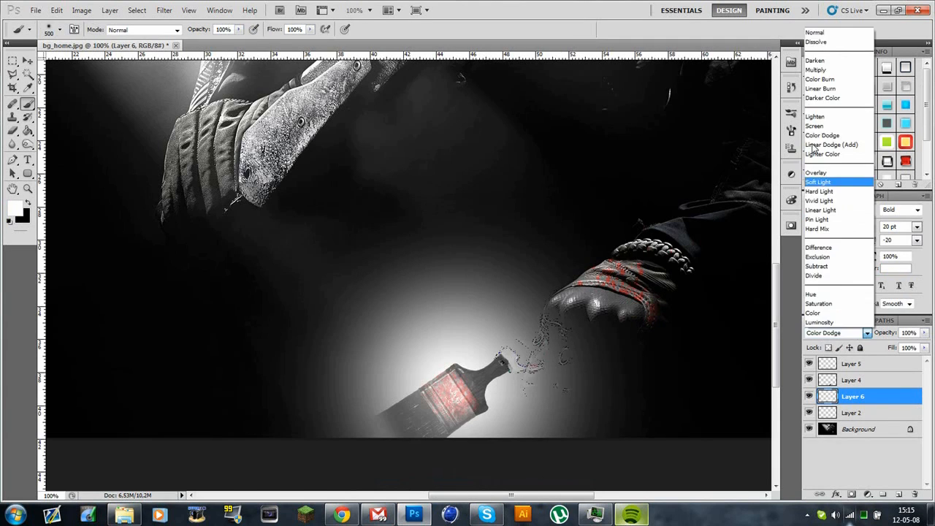
click(817, 32)
key(m)
drag(899, 399, 914, 494)
- Burn the upper edge of the paint brush's bristles and metal band on Layer 4
click(28, 189)
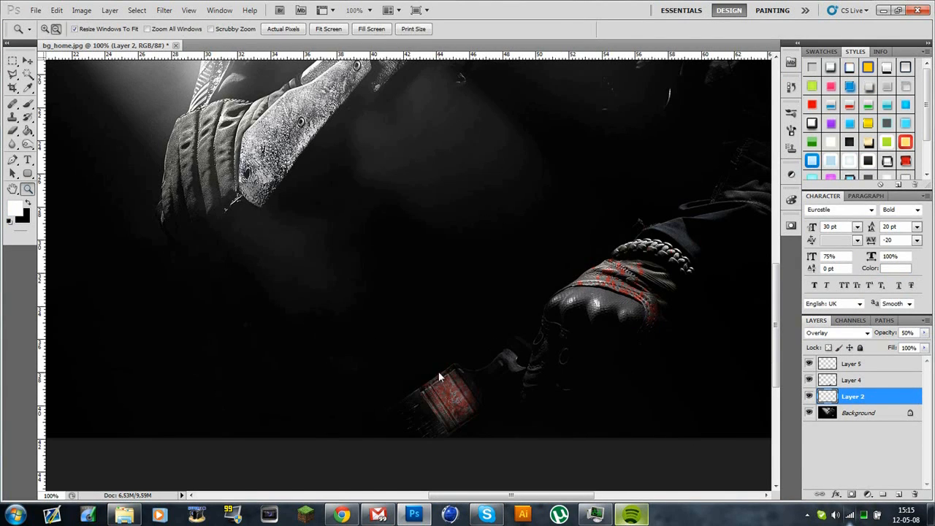
click(45, 29)
drag(413, 341, 493, 446)
click(810, 396)
scroll(810, 396, up, 1)
click(861, 380)
click(28, 144)
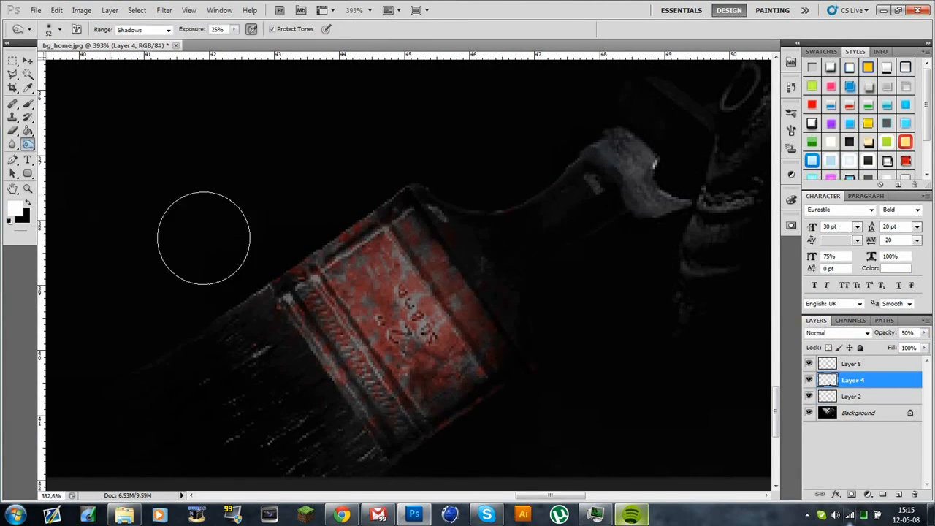
mouse_move(277, 252)
mouse_down()
mouse_move(308, 222)
mouse_move(323, 193)
mouse_up()
- Erase softly along the outer edges of the paint brush on Layer 4
click(13, 131)
drag(252, 195, 358, 144)
mouse_move(280, 234)
mouse_down()
mouse_move(348, 420)
mouse_move(639, 182)
mouse_move(350, 358)
mouse_up()
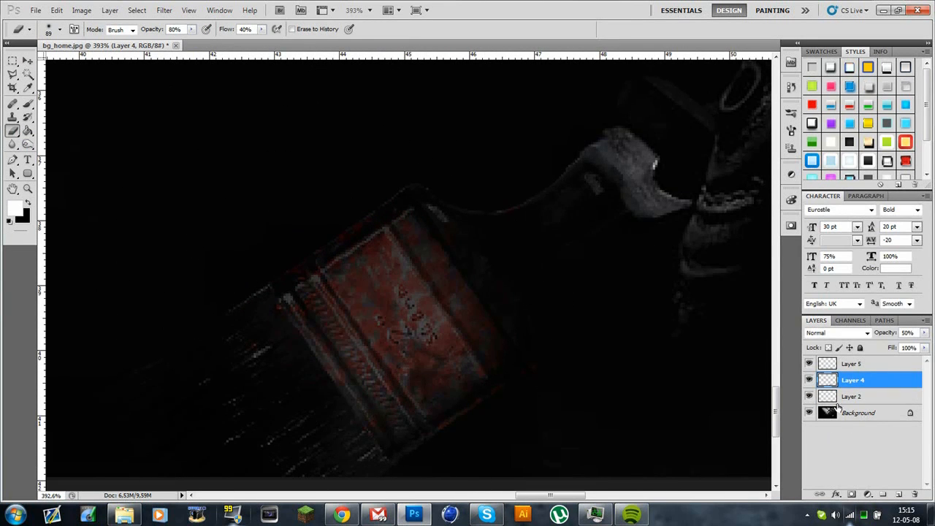
- Examine the soldier artwork and the paint brush at 100% view
click(858, 413)
scroll(625, 195, up, 1)
click(28, 188)
click(283, 30)
scroll(274, 390, up, 4)
scroll(267, 388, up, 8)
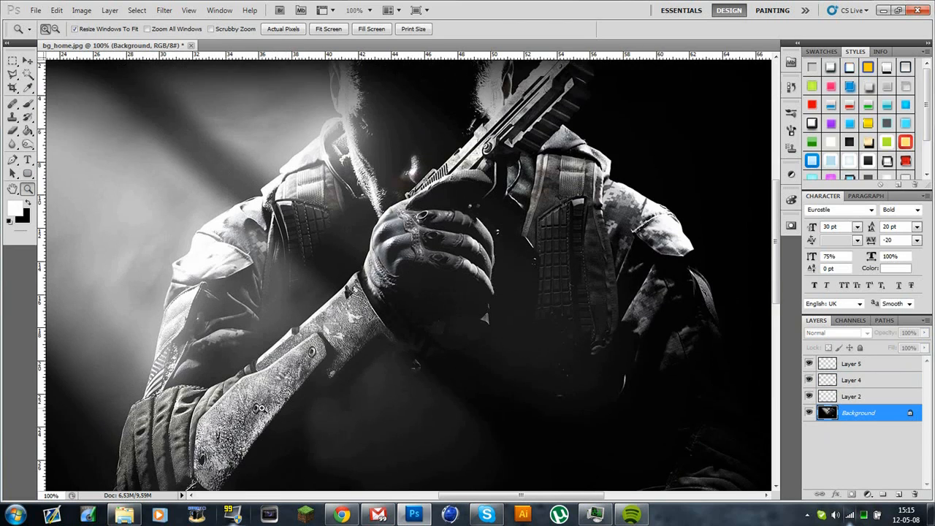
scroll(119, 209, down, 4)
drag(776, 310, 774, 373)
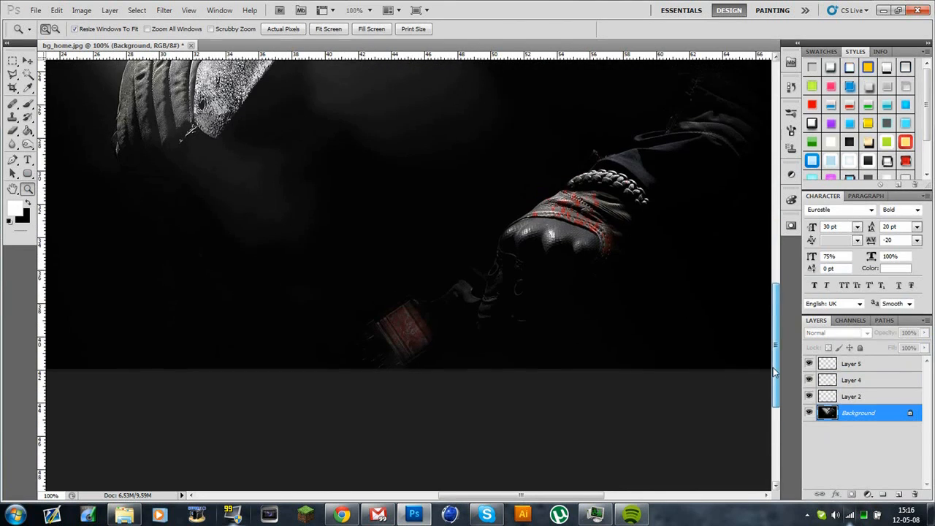
- Reduce the Eraser size to 27 px for work on the paint brush's edges
drag(350, 252, 550, 370)
click(12, 131)
click(59, 30)
drag(87, 62, 38, 62)
- Try erasing beside the paint brush on the Background layer, and step back to Layer 4
click(271, 198)
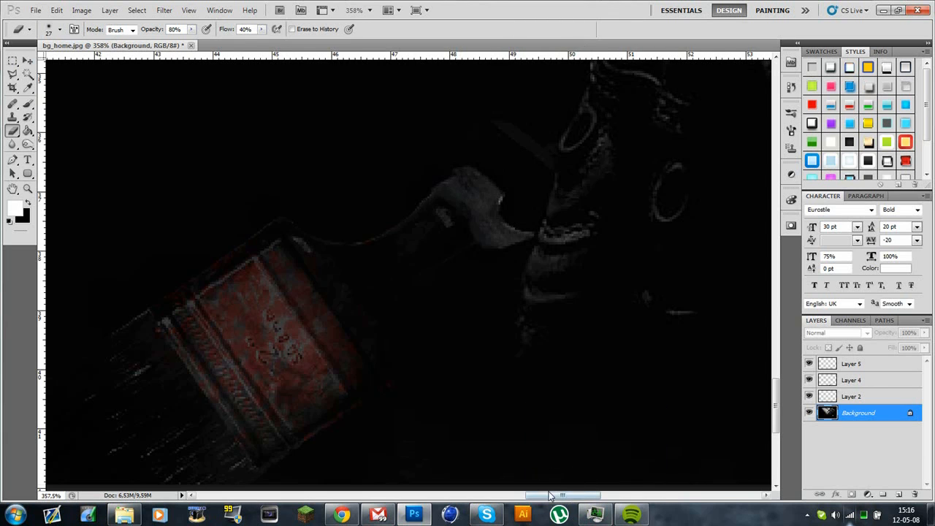
drag(549, 496, 535, 497)
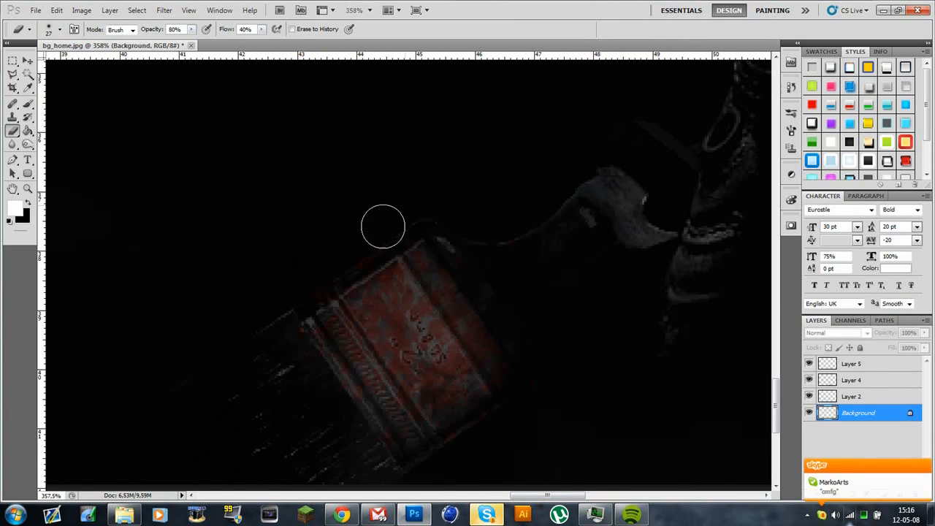
key(ctrl+alt+z)
- Switch to Skype, send "nice" in the chat, and return to Photoshop
click(504, 435)
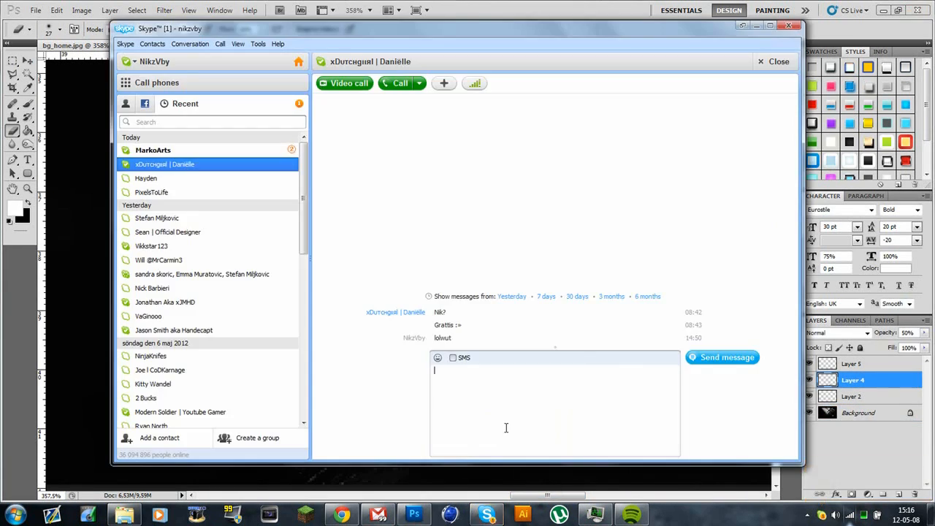
text(nice)
key(Return)
click(564, 16)
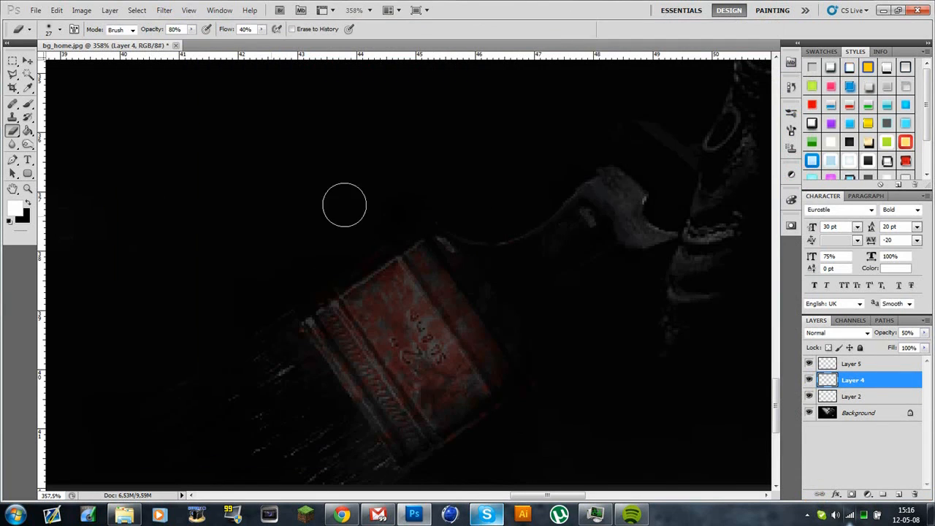
- Erase the remaining fringe around the paint brush's metal band and bristles on Layer 4
scroll(479, 393, down, 2)
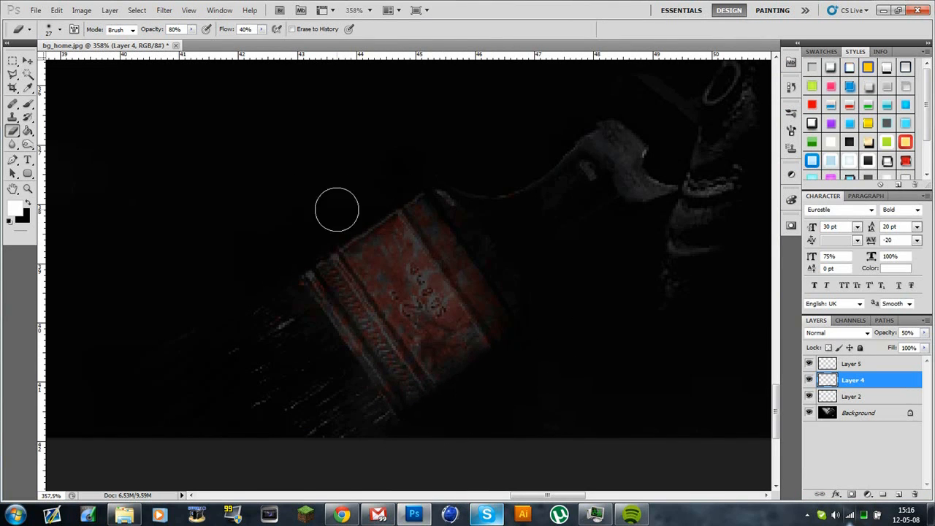
scroll(73, 292, down, 2)
double_click(28, 189)
scroll(321, 418, up, 5)
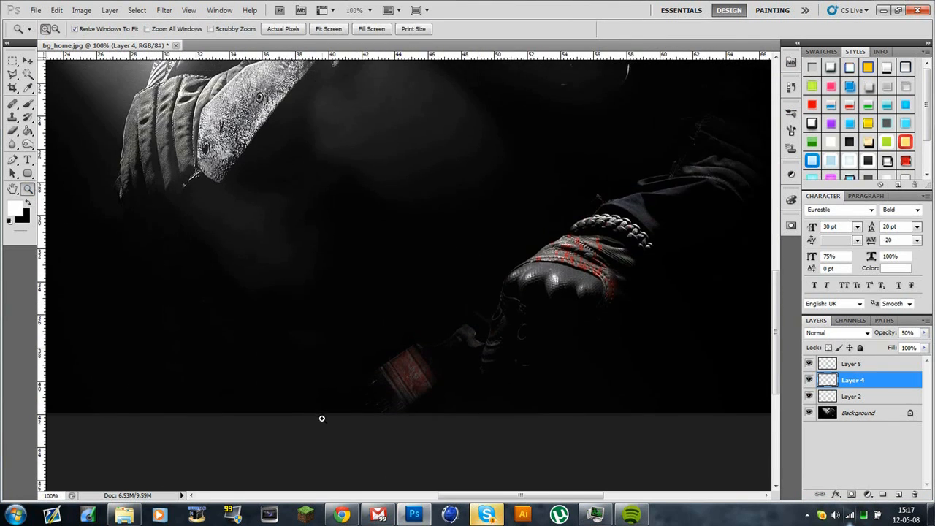
- Remove the grey tip between the brush handle and the glove on the Background with a polygonal selection
drag(428, 316, 566, 398)
scroll(343, 367, up, 1)
drag(585, 495, 570, 495)
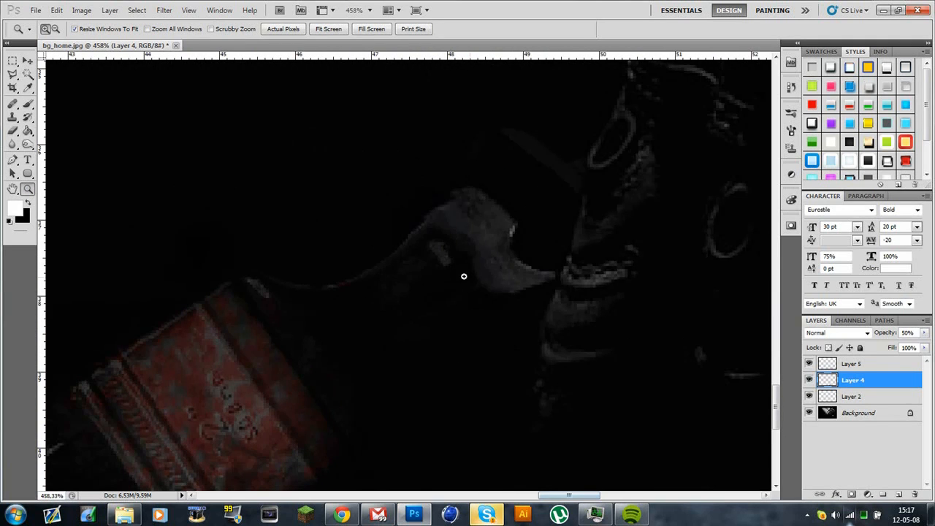
click(859, 419)
click(13, 74)
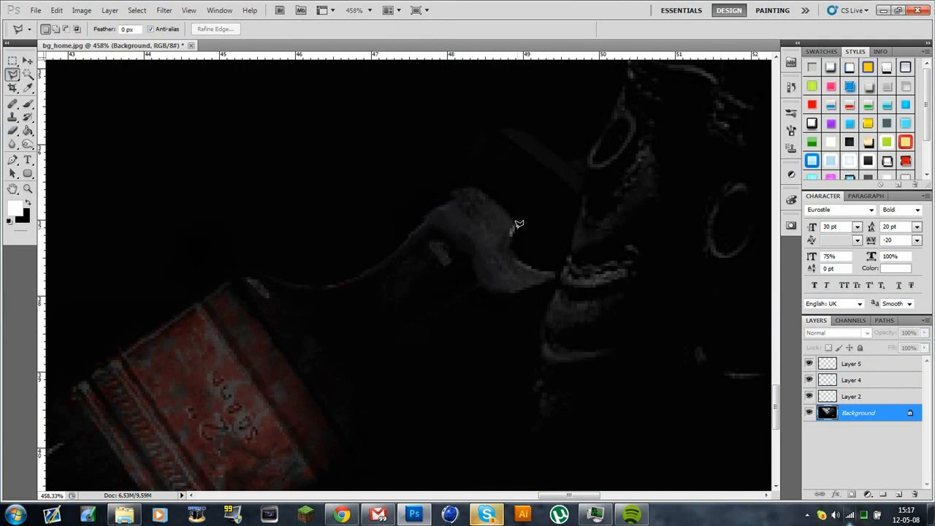
key(m)
click(481, 348)
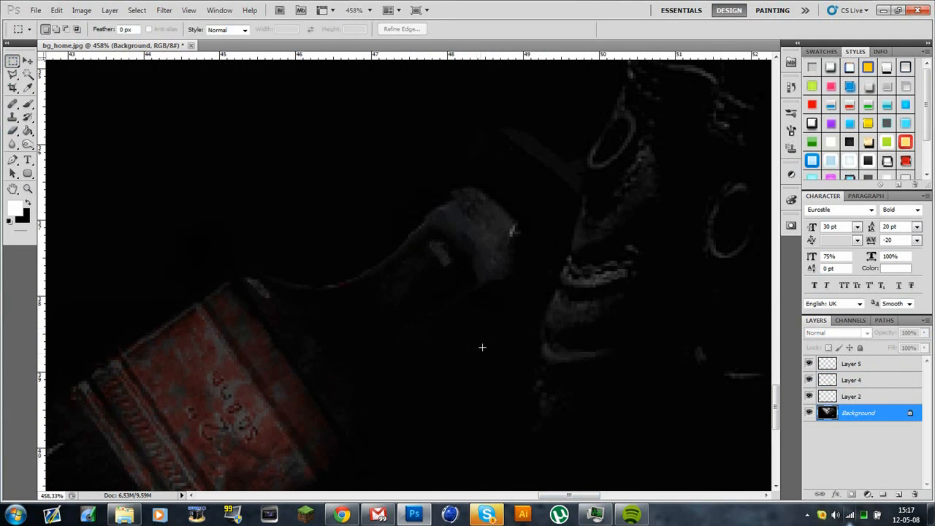
- Switch to Skype and return to Photoshop
click(490, 519)
click(415, 515)
scroll(380, 344, down, 3)
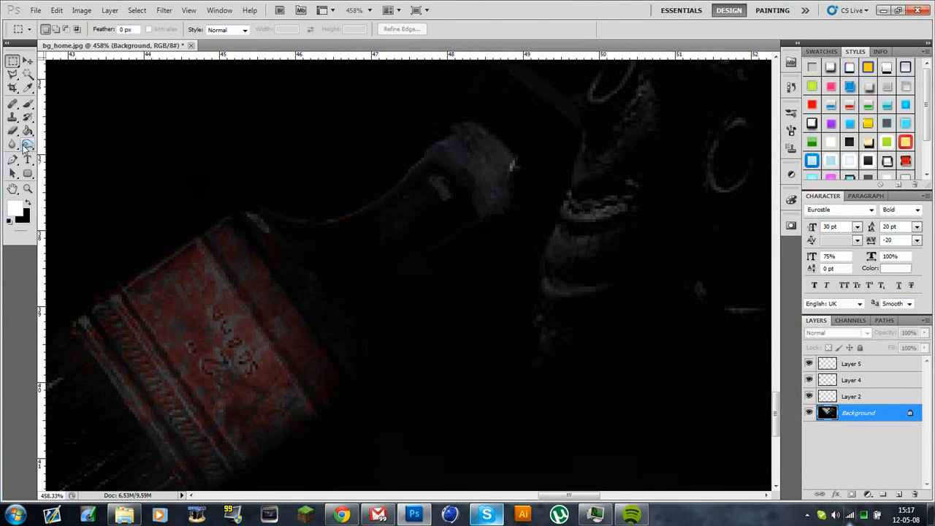
- Reduce the Burn brush to 34 px and darken the area around the brush handle's end on the Background
click(27, 145)
click(60, 30)
click(38, 61)
click(527, 166)
scroll(474, 191, up, 2)
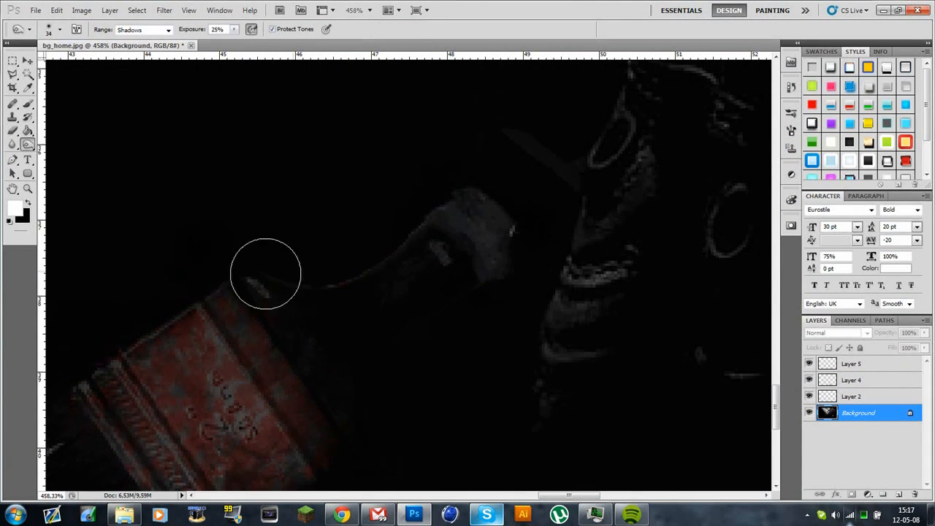
scroll(265, 274, down, 1)
- Browse the Textures folders and open Metal_Texture_2.jpg
click(36, 11)
click(45, 33)
click(502, 103)
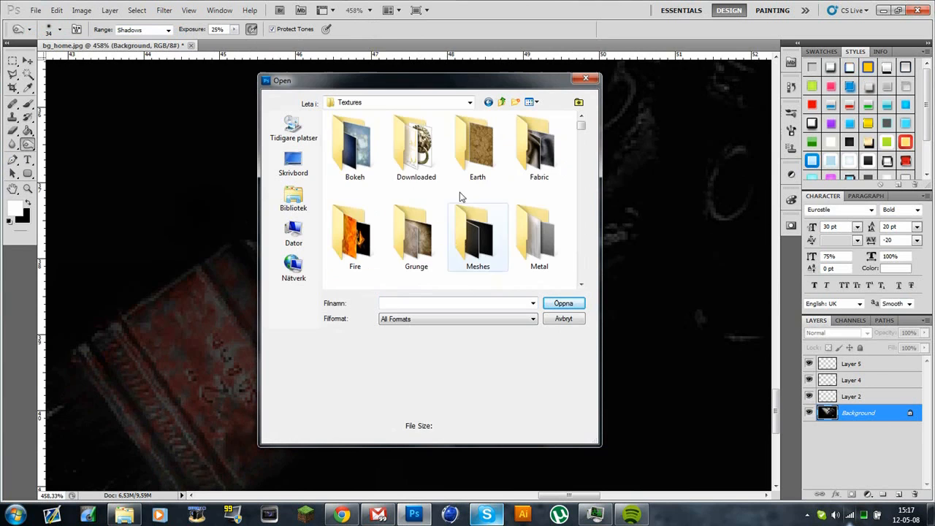
double_click(422, 159)
scroll(495, 202, down, 5)
scroll(504, 135, up, 6)
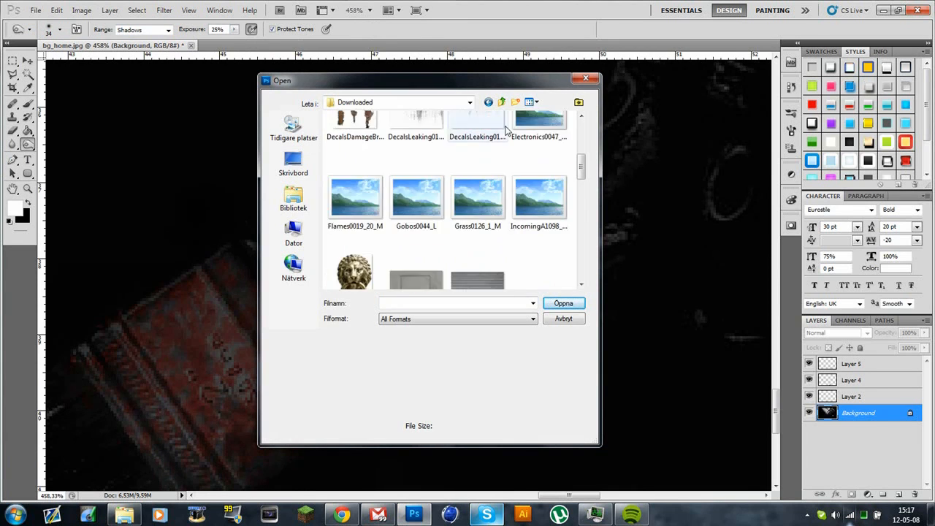
click(502, 102)
scroll(519, 124, down, 3)
double_click(528, 123)
key(Escape)
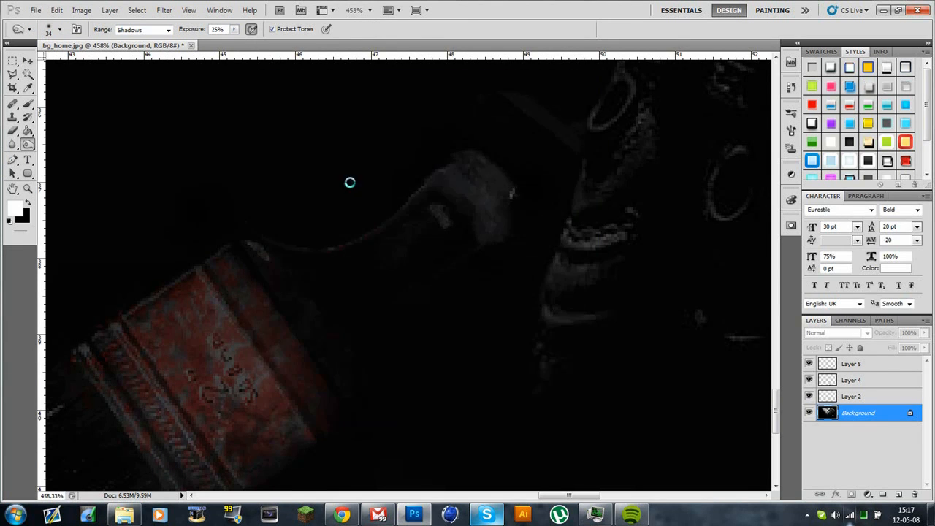
- Paste the metal texture into bg_home.jpg as a new layer directly above the Background
click(103, 45)
scroll(67, 129, down, 2)
click(27, 188)
click(57, 29)
click(144, 190)
click(144, 190)
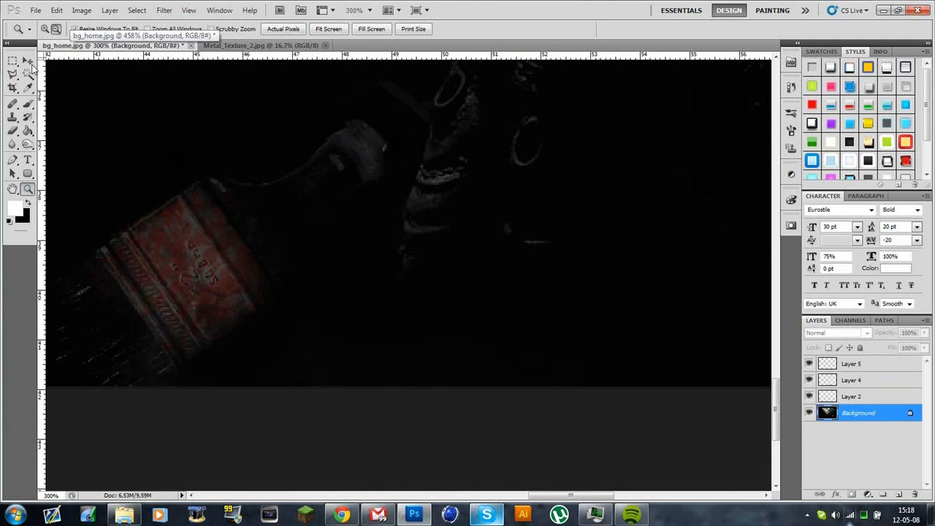
click(28, 61)
key(ctrl+v)
scroll(415, 424, down, 1)
- Move the metal texture towards the paint brush and scale it down to 3%
click(28, 189)
click(414, 289)
click(413, 289)
scroll(413, 289, up, 1)
click(27, 61)
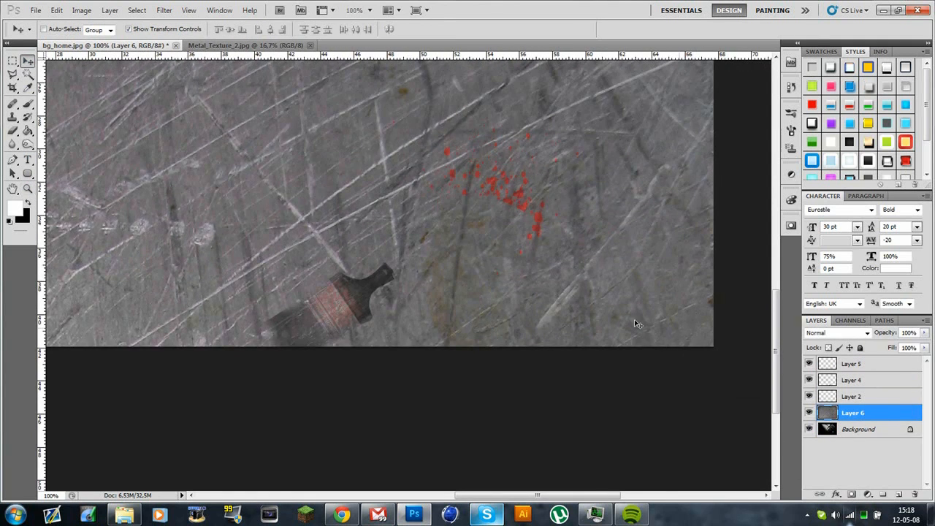
drag(638, 324, 332, 106)
key(ctrl+t)
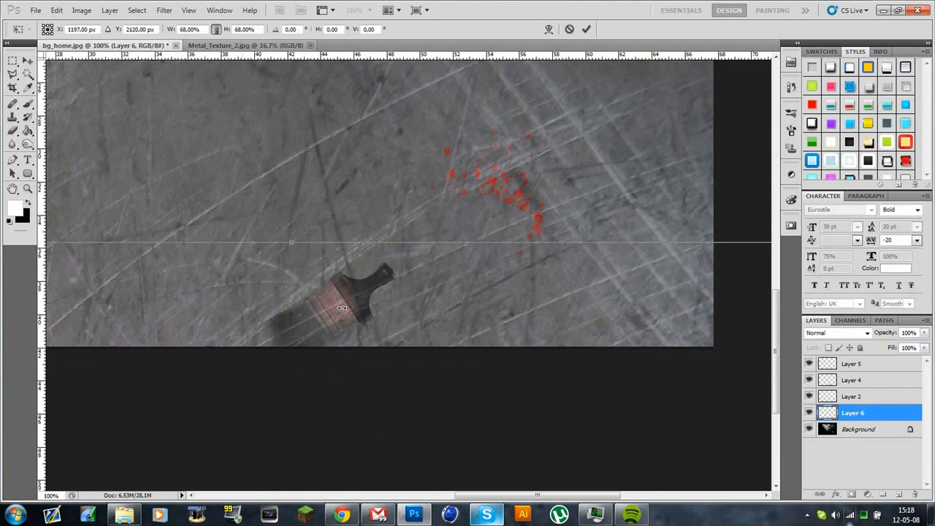
drag(342, 308, 371, 73)
drag(228, 30, 212, 44)
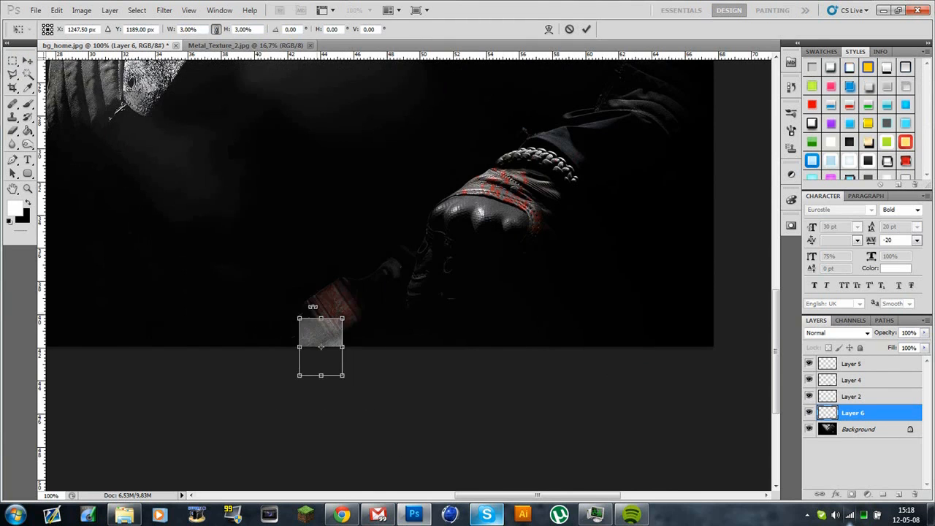
- Move and rotate the scaled metal texture to cover the paint brush's metal band, and apply the transform
drag(319, 334, 331, 290)
drag(369, 344, 403, 320)
drag(339, 313, 342, 322)
click(587, 29)
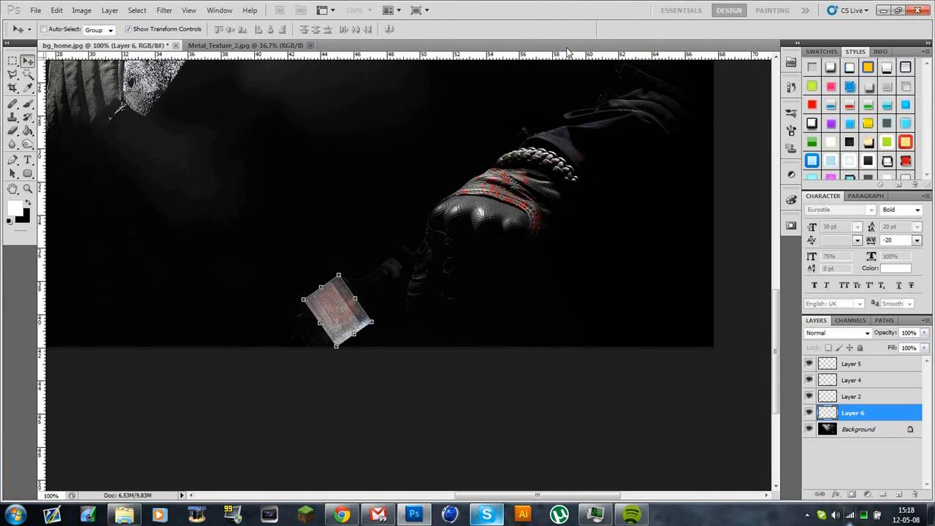
- Set the metal texture layer's blend mode to Overlay
key(z)
alt+click(391, 365)
drag(270, 271, 336, 310)
click(505, 299)
alt+click(477, 228)
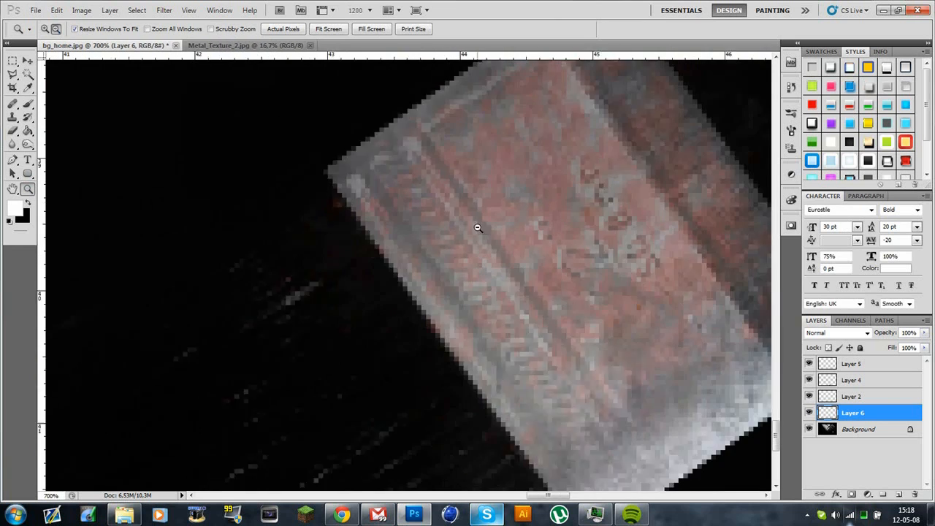
alt+click(477, 228)
click(837, 333)
click(833, 183)
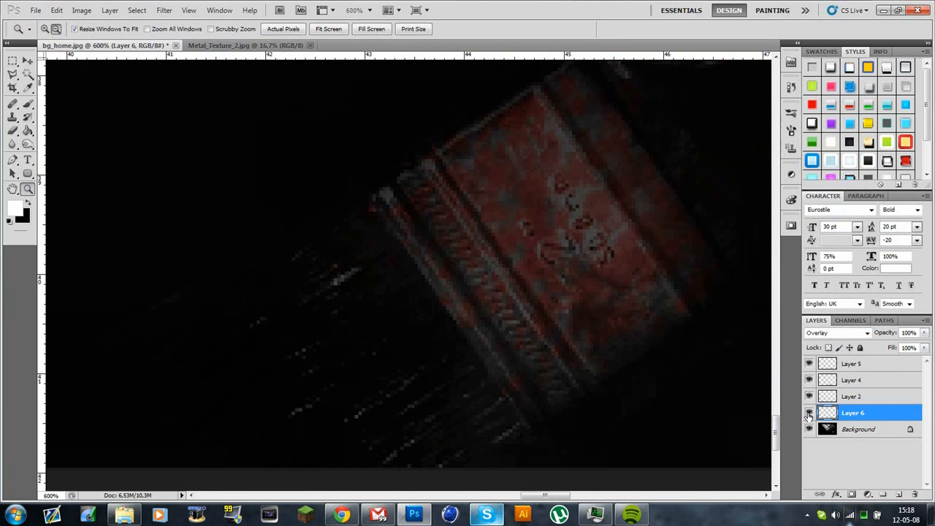
- Move Layer 6 above Layer 4, clip it to Layer 4, and close Metal_Texture_2.jpg
drag(563, 497, 578, 497)
drag(865, 401, 862, 380)
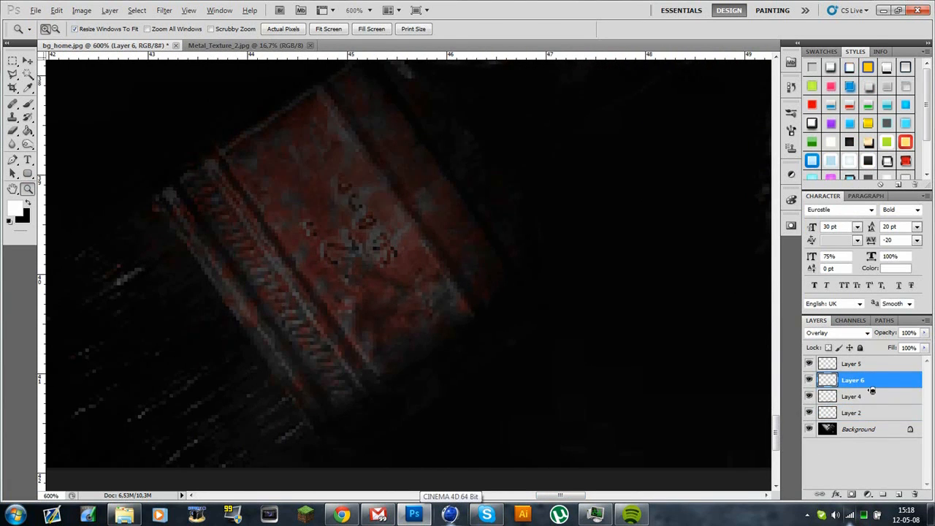
click(310, 45)
scroll(363, 309, down, 5)
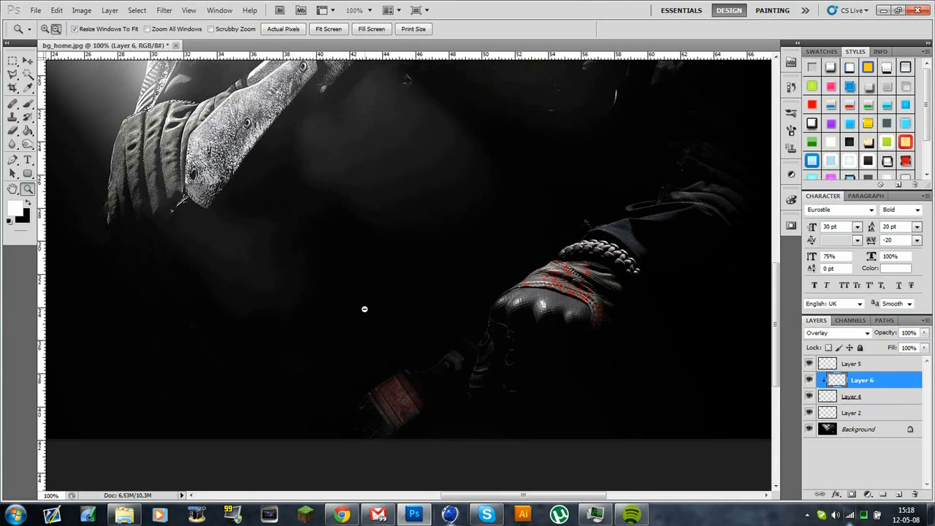
- Start saving the document as a Photoshop PSD file in the Black Ops 2 PIXELS2LIFE folder
scroll(438, 346, up, 10)
click(35, 10)
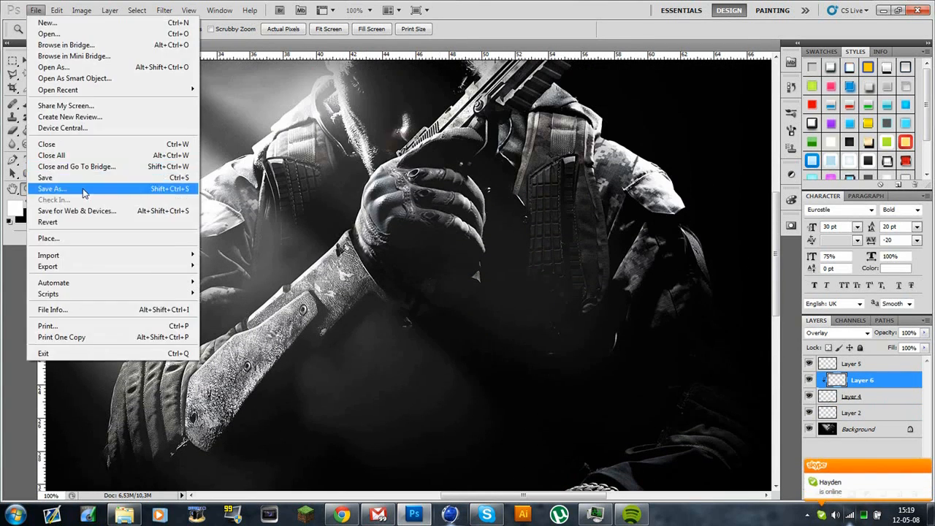
click(66, 183)
double_click(374, 191)
click(489, 99)
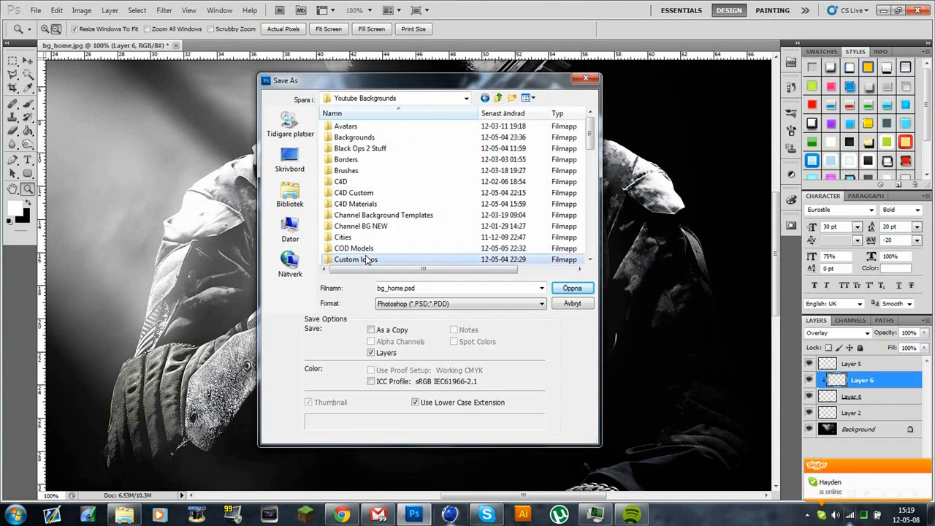
scroll(368, 256, down, 1)
double_click(376, 227)
double_click(406, 230)
- Name the file Black op and save it as a layered Photoshop PSD in the Black Ops 2 PIXELS2LIFE folder
double_click(434, 289)
text(Test)
key(BackSpace)
key(BackSpace)
key(BackSpace)
key(BackSpace)
text(Black op)
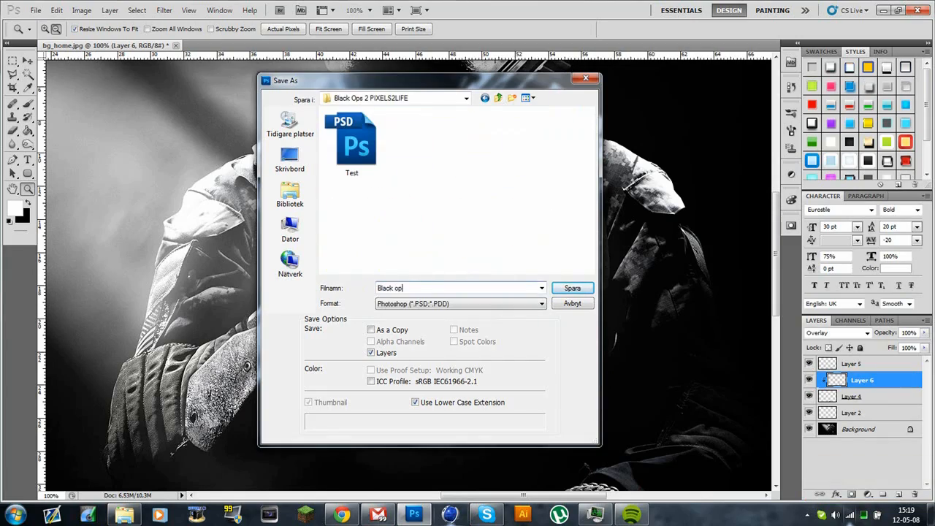
key(Return)
click(632, 514)
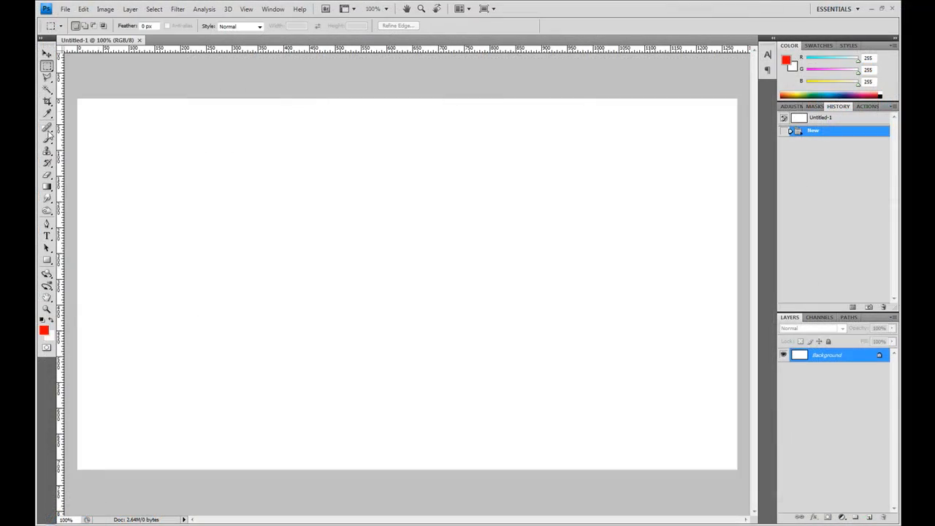
- Fill the blank canvas with black using the Paint Bucket and make white the foreground color
drag(47, 186, 70, 201)
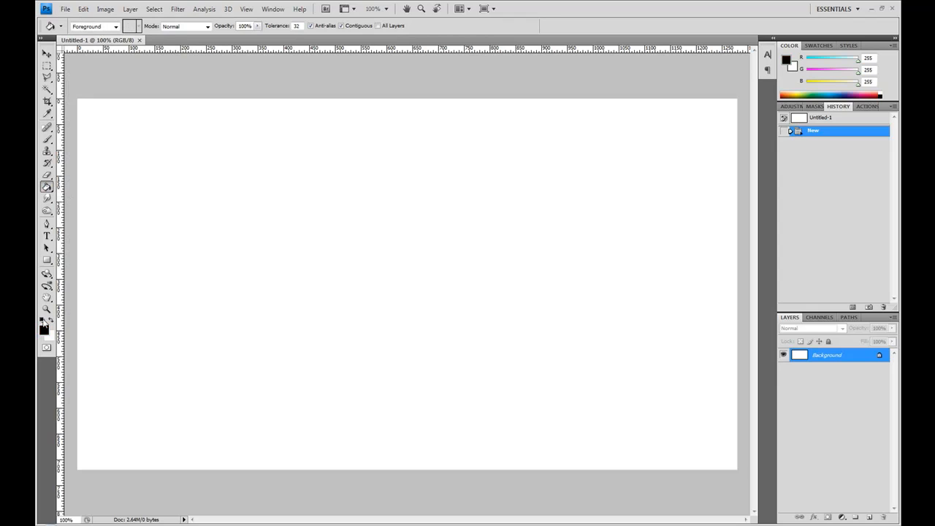
click(347, 258)
click(51, 322)
- Add the title PHOTOSHOPS in white 80 pt BankGothic Md BT and move it to the canvas's upper middle
click(262, 247)
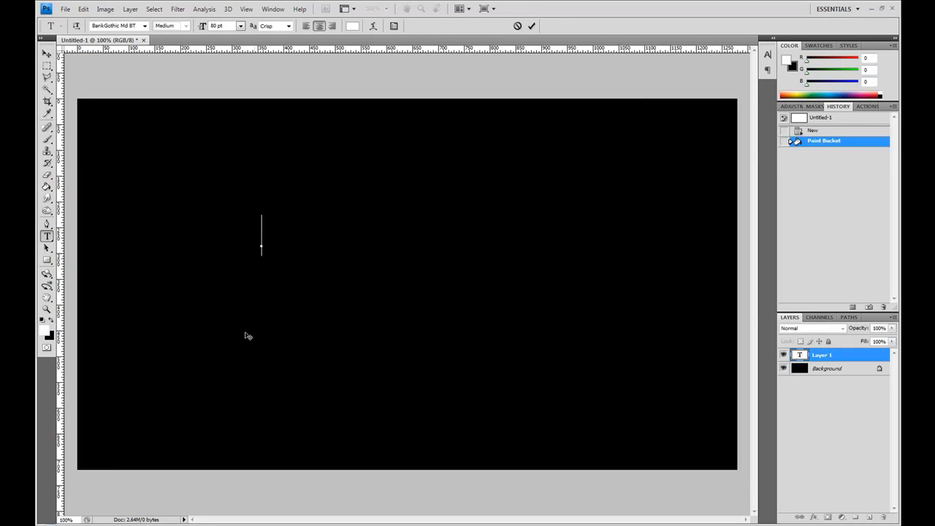
text(PHOTOSHOP)
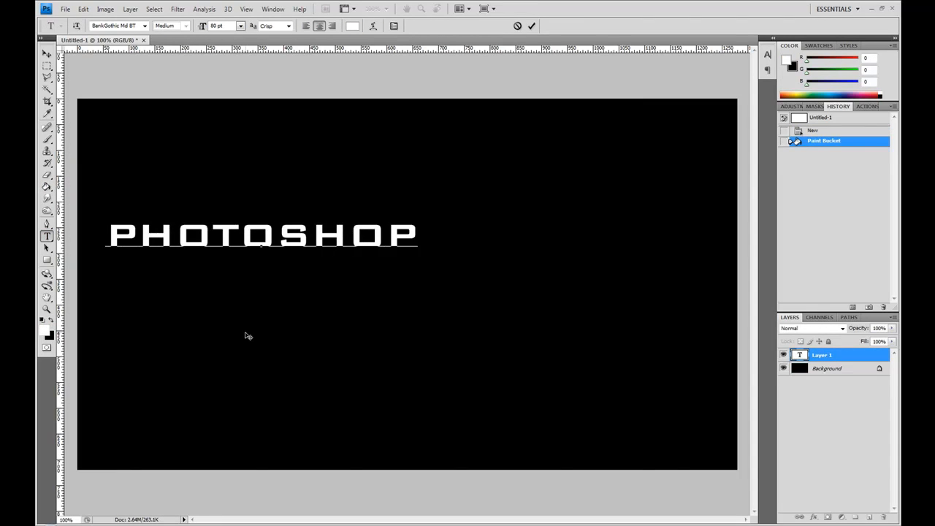
text(S II)
key(BackSpace)
key(BackSpace)
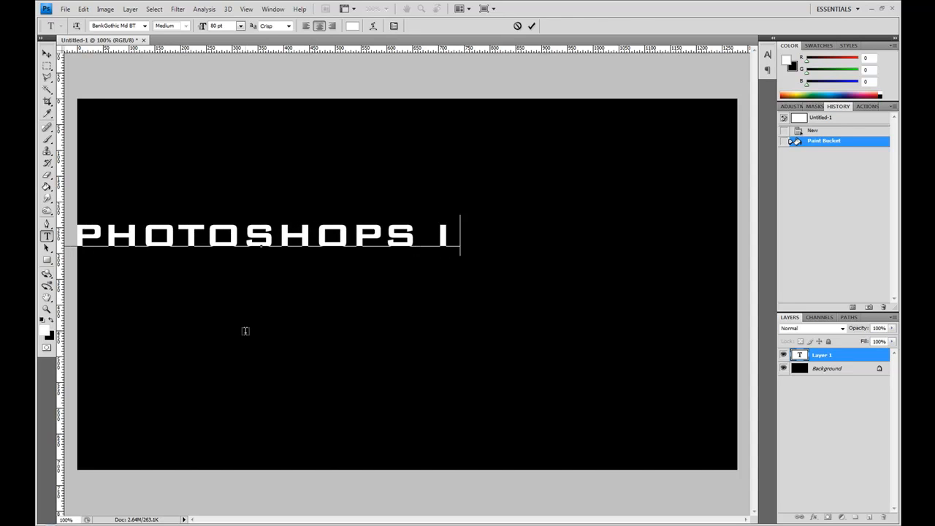
key(BackSpace)
key(ctrl+Return)
key(v)
drag(269, 246, 404, 243)
- Recolor the letters OPS at the end of the PHOTOSHOPS title orange
click(46, 236)
drag(469, 234, 572, 236)
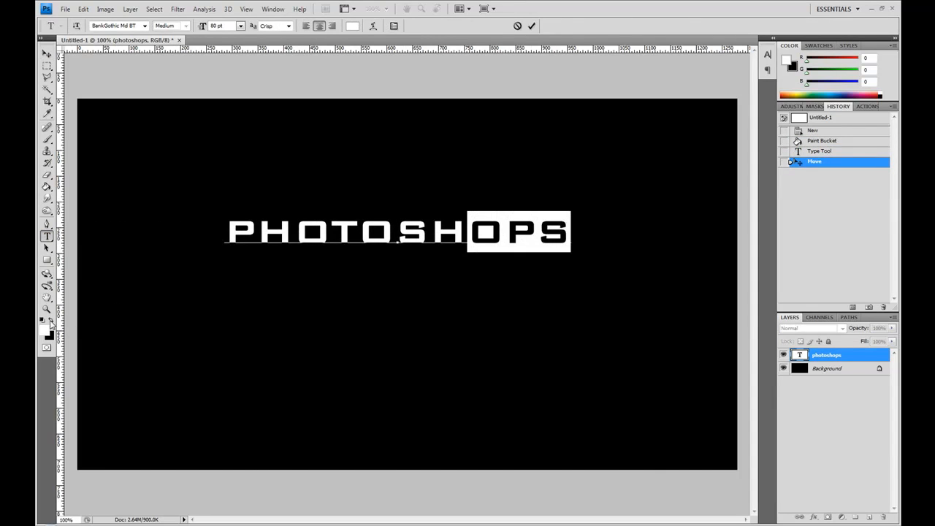
click(51, 322)
click(44, 331)
drag(820, 393, 819, 397)
drag(795, 292, 827, 238)
click(892, 273)
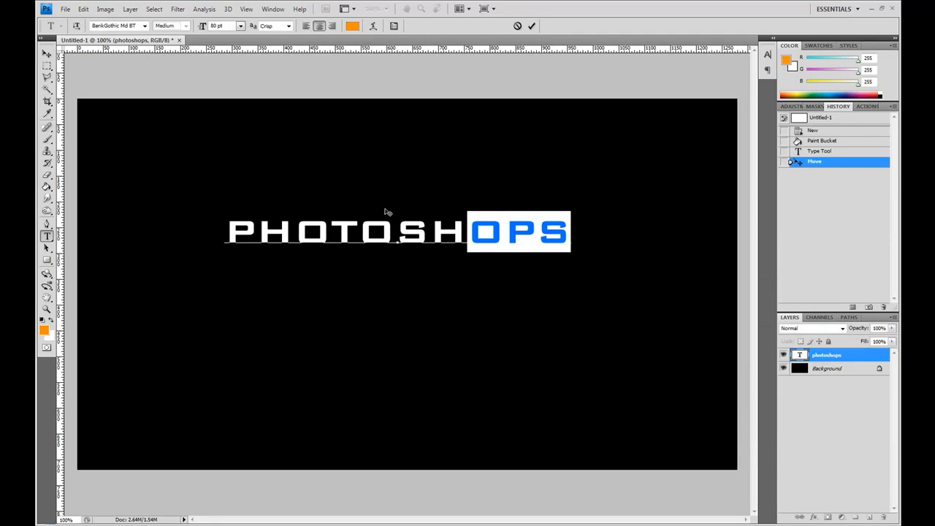
click(47, 56)
- Add a separate orange text layer reading II below the PHOTOSHOPS title
click(47, 236)
click(351, 318)
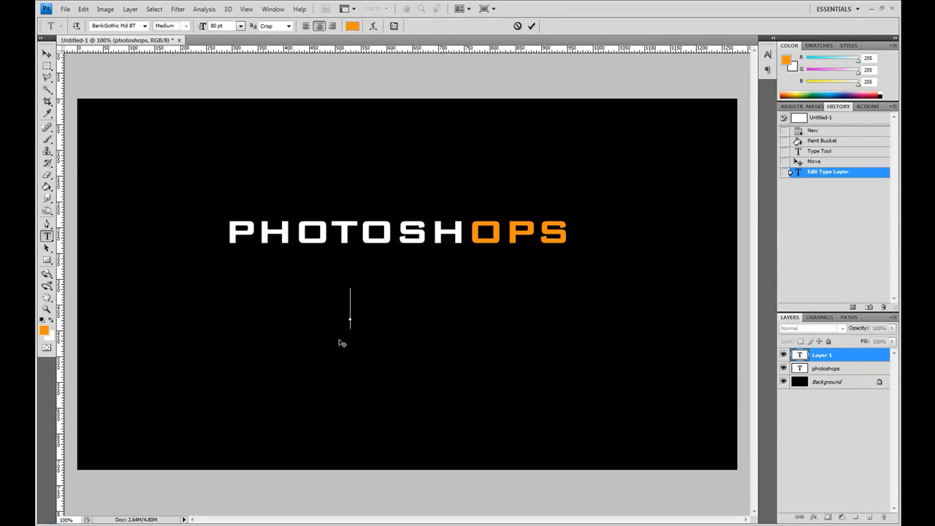
key(ctrl+a)
- Try out a series of different fonts on the II text
click(144, 26)
click(156, 37)
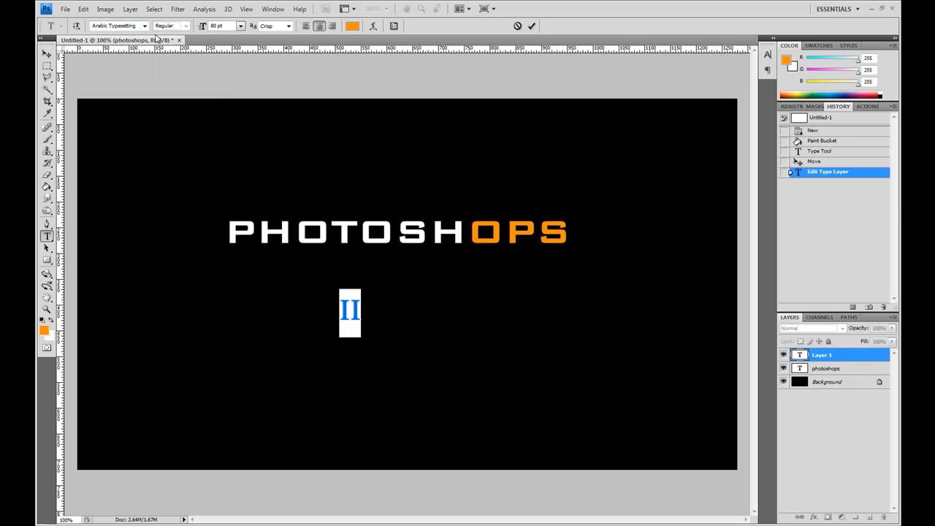
key(Down)
key(Down)
key(Down)
key(Down)
key(Down)
key(Down)
key(Down)
key(Down)
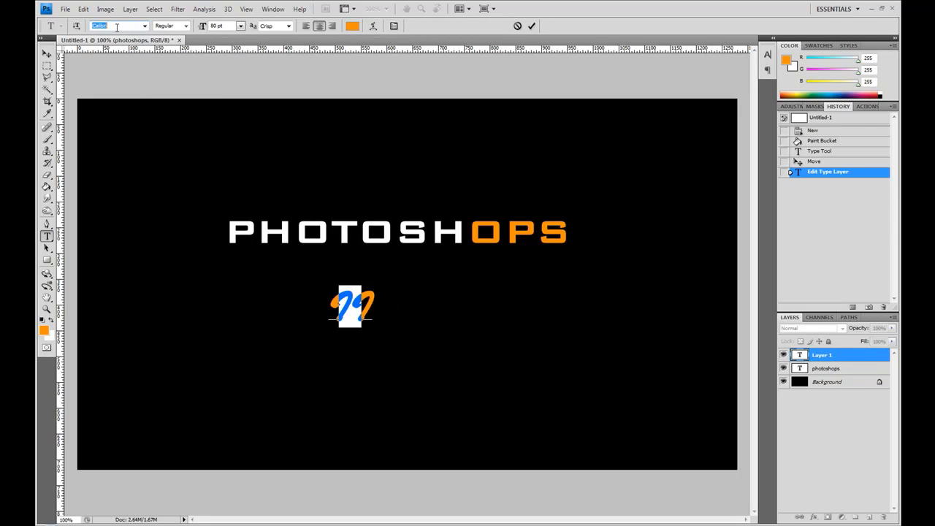
key(Down)
key(Down)
key(Down)
key(Down)
key(Down)
key(Down)
key(Down)
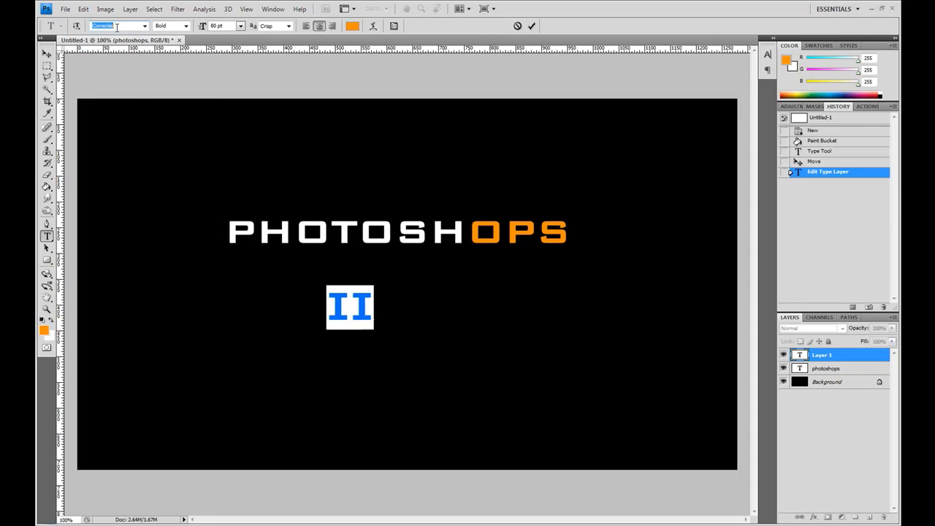
key(Down)
key(Down)
key(Down)
key(Down)
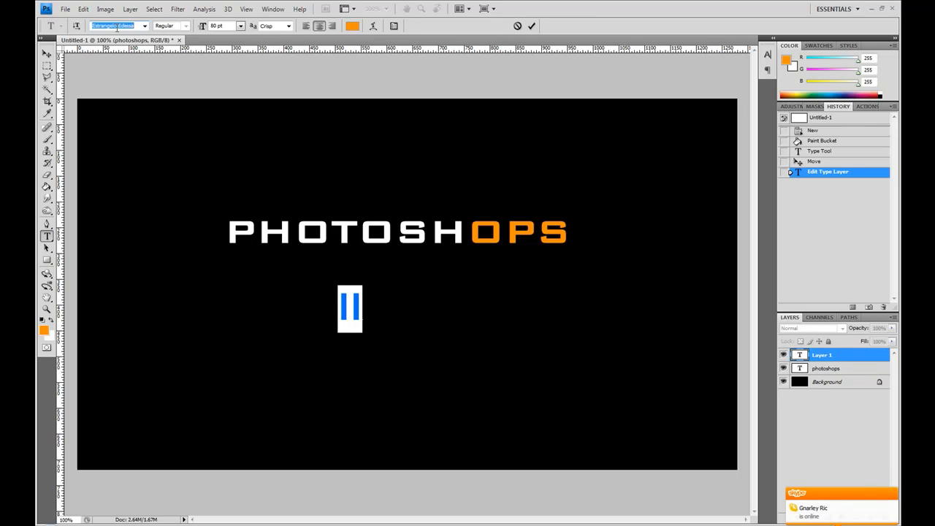
- Set the II text in the Georgia font and place it directly after the PHOTOSHOPS title
click(145, 26)
click(138, 63)
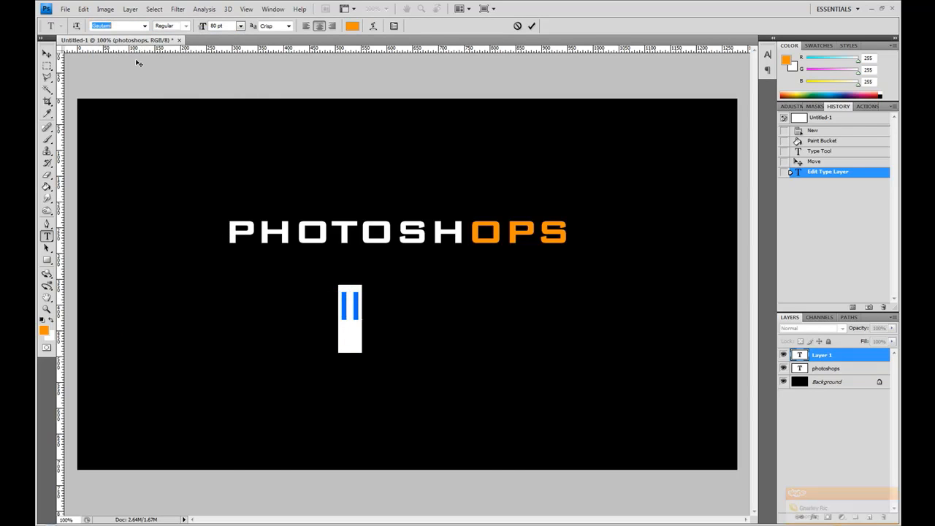
click(46, 54)
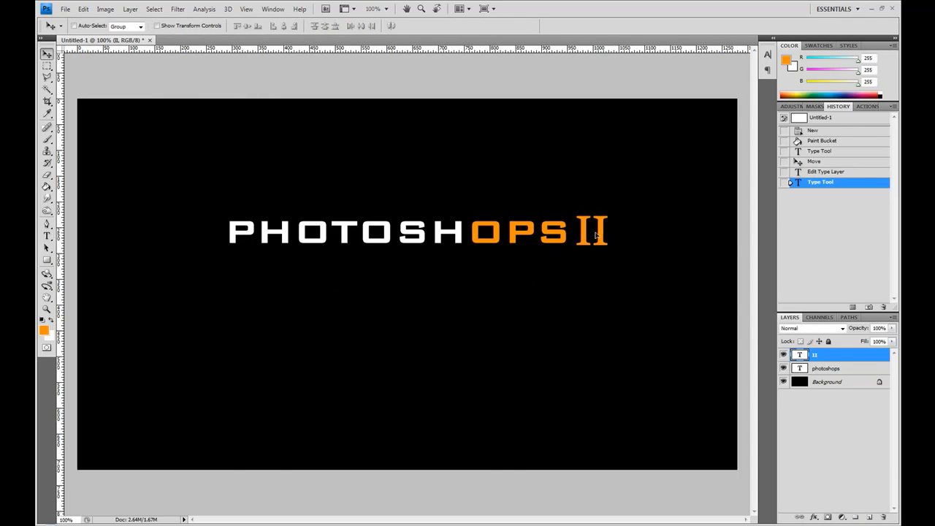
drag(600, 235, 598, 235)
- Select a narrow rectangle over the first I and fill it with orange on a new layer beneath the II text
click(47, 65)
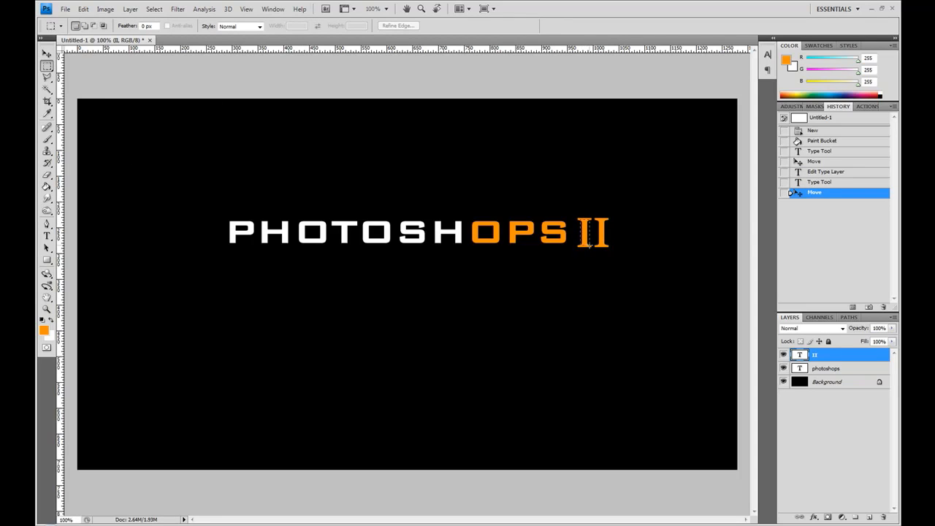
drag(589, 244, 589, 246)
key(alt+bracketleft)
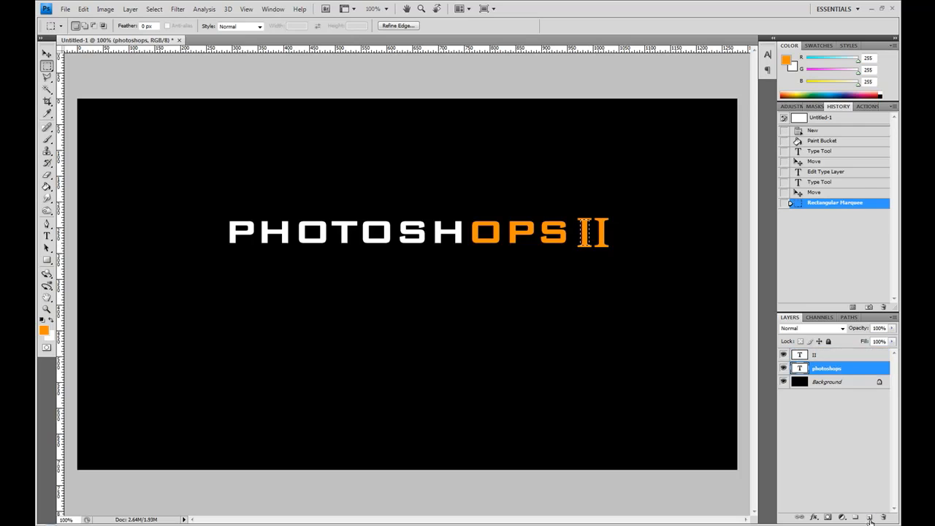
key(ctrl+shift+alt+n)
key(g)
click(586, 229)
key(ctrl+d)
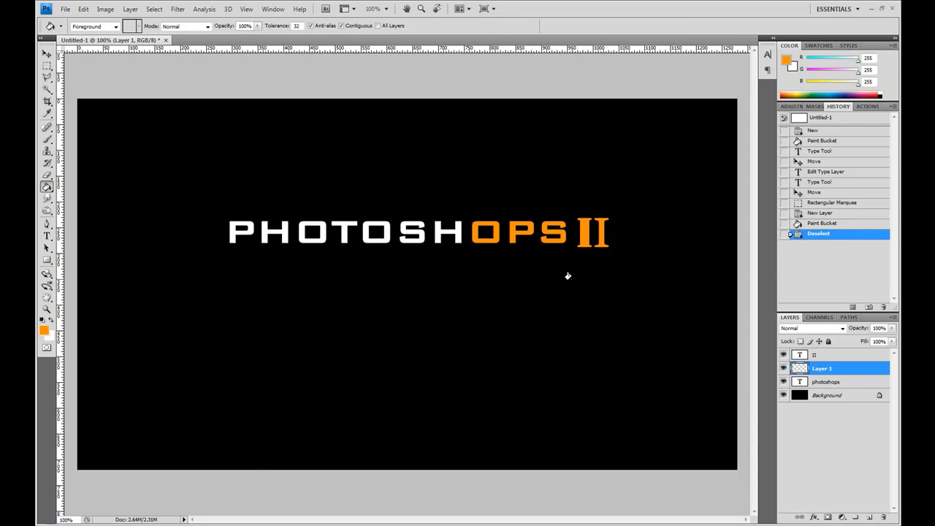
- Widen the orange bar on Layer 1 to 111.1% and nudge it slightly to the right
key(ctrl+t)
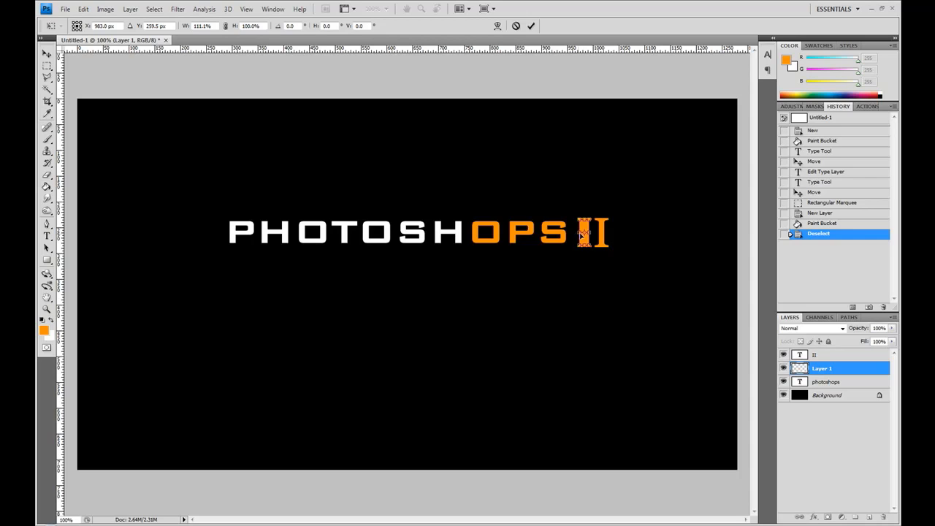
key(Return)
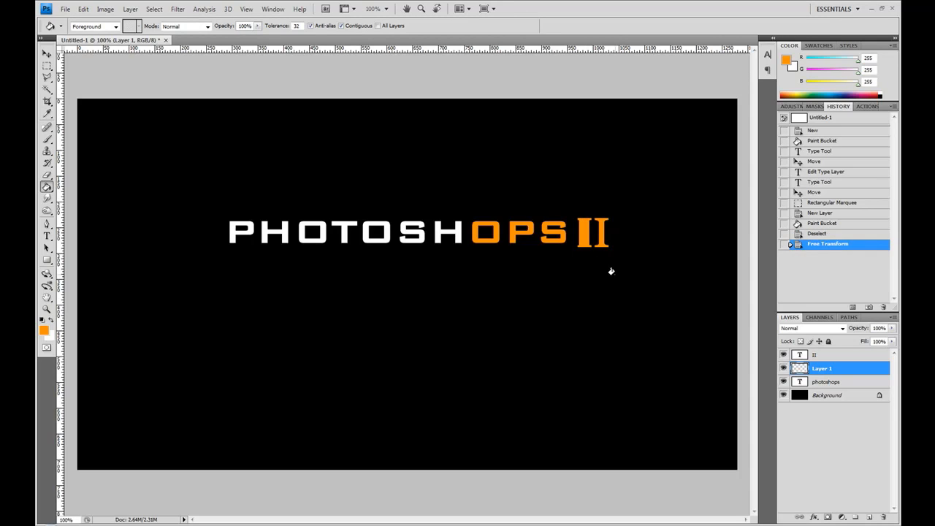
click(47, 55)
key(Right)
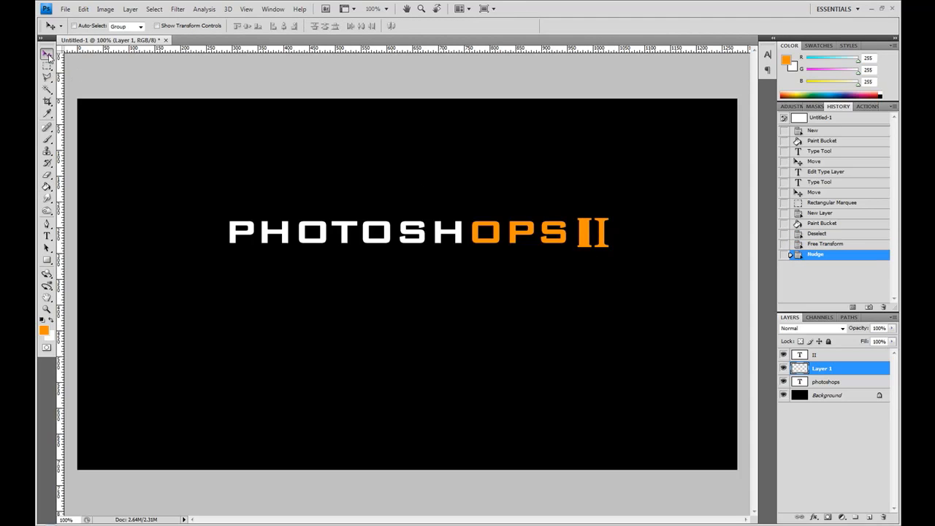
- Widen the Layer 1 bar by another 110% and duplicate it over the second I of the numeral
key(ctrl+t)
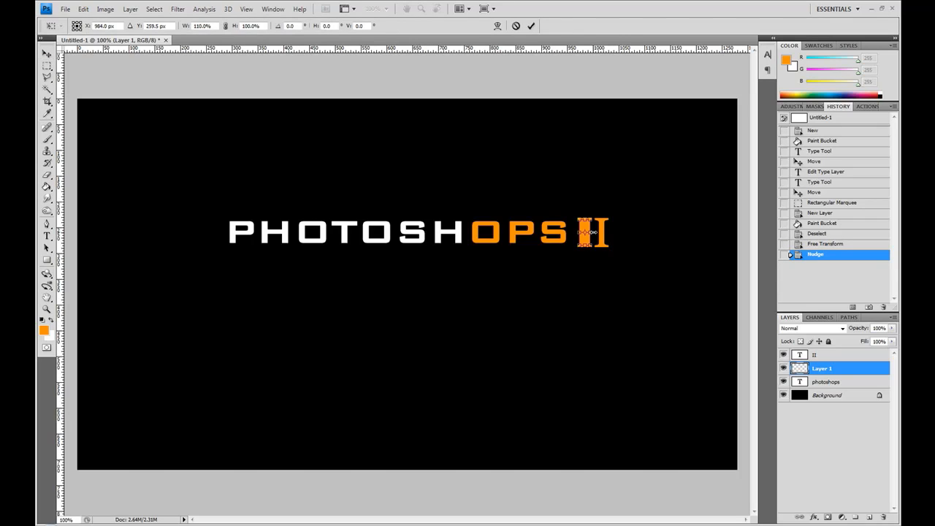
key(Return)
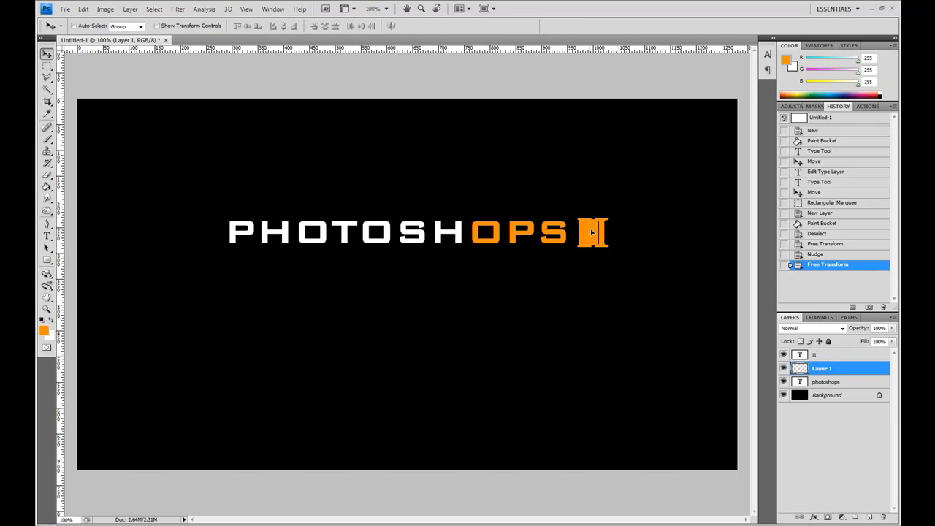
drag(599, 232, 599, 233)
key(Right)
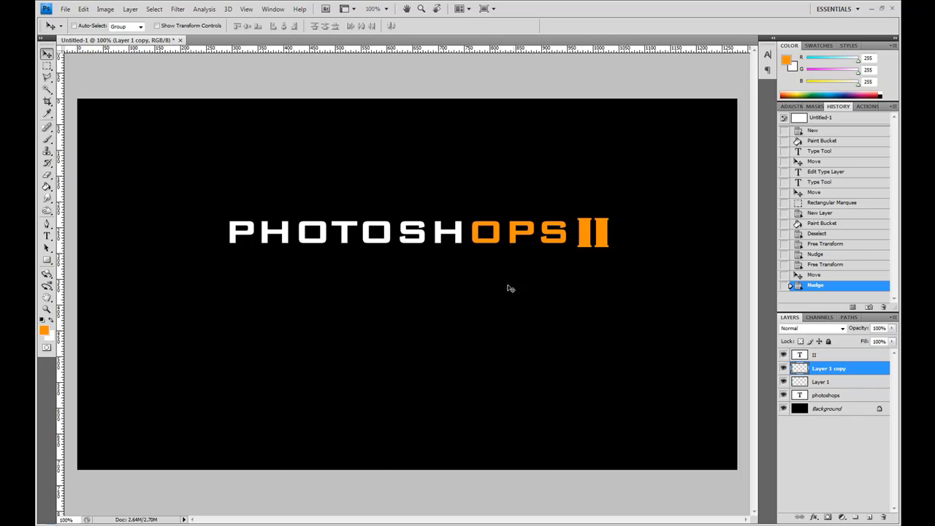
- Set the tracking of the entire PHOTOSHOPS title to -100
key(t)
click(385, 233)
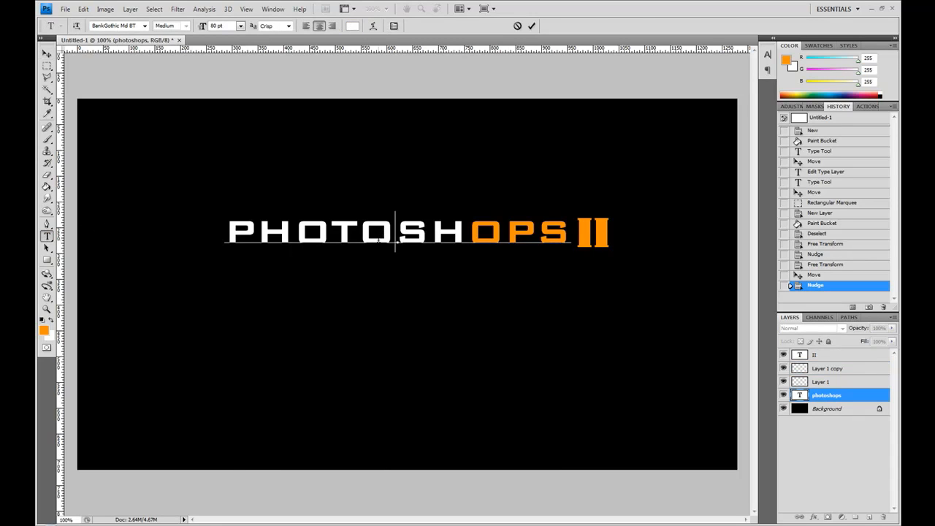
key(ctrl+a)
key(ctrl+t)
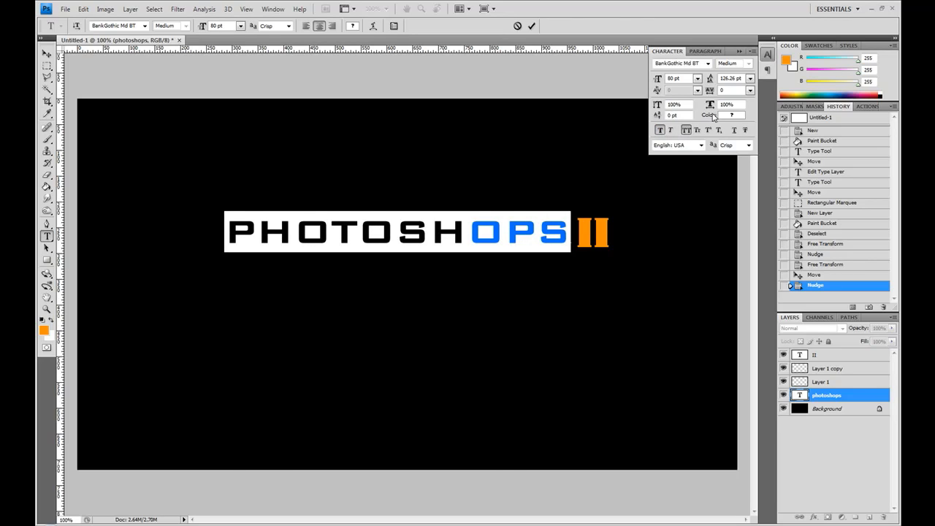
click(749, 92)
click(753, 130)
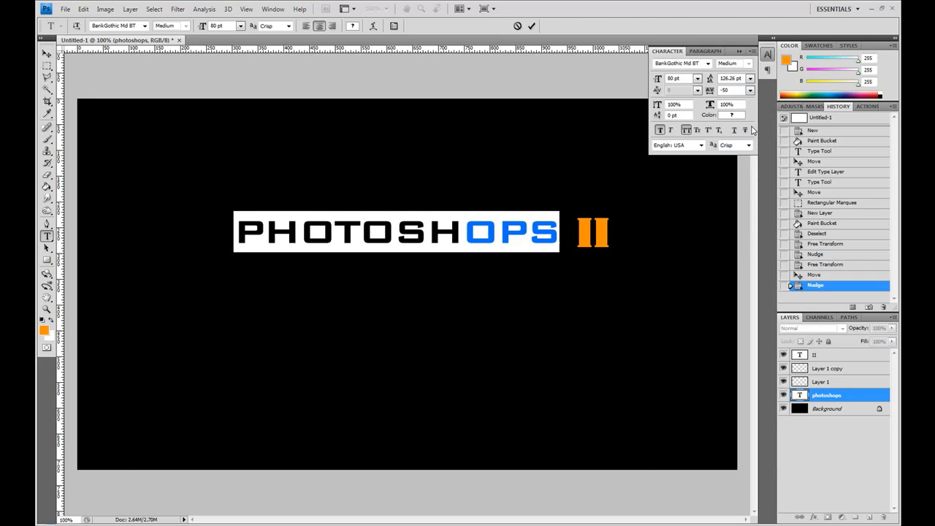
click(749, 91)
click(738, 105)
click(46, 55)
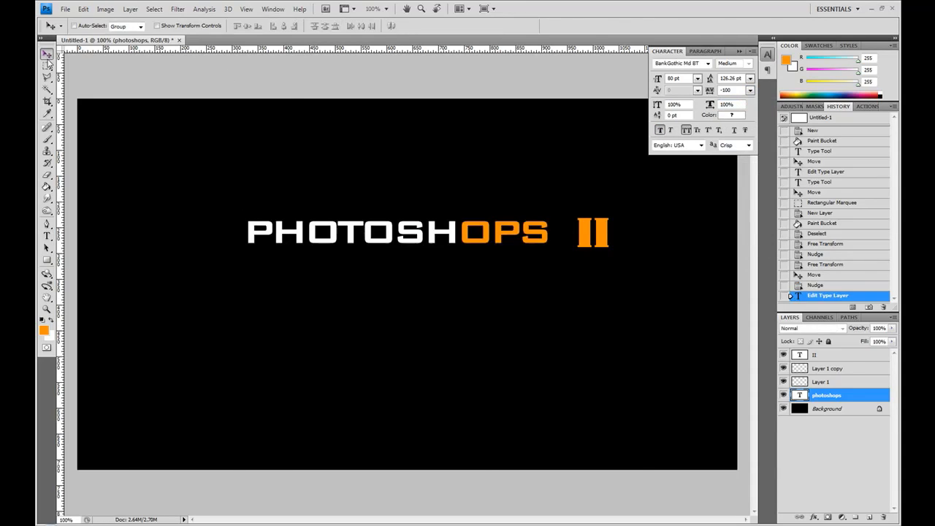
- Move the II, Layer 1 copy and Layer 1 layers together so the numeral sits close beside OPS
click(821, 382)
shift+click(818, 355)
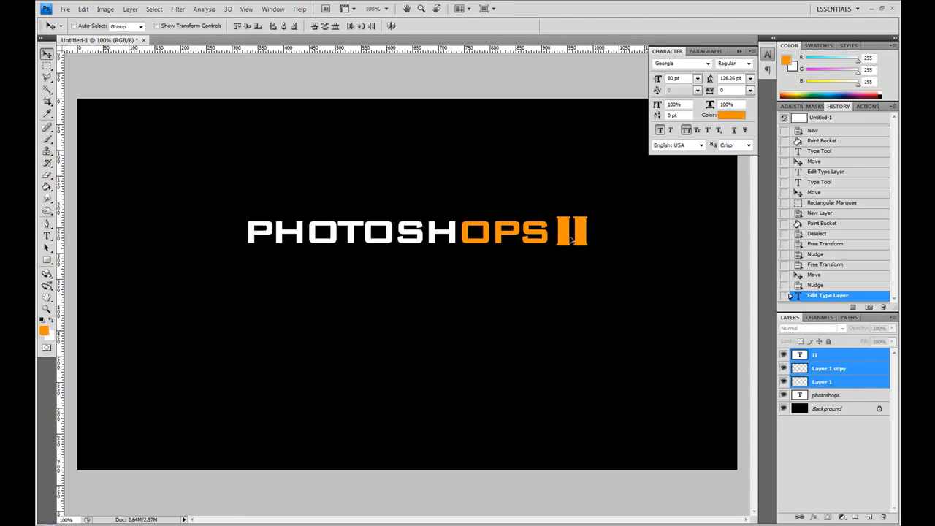
drag(571, 241, 571, 241)
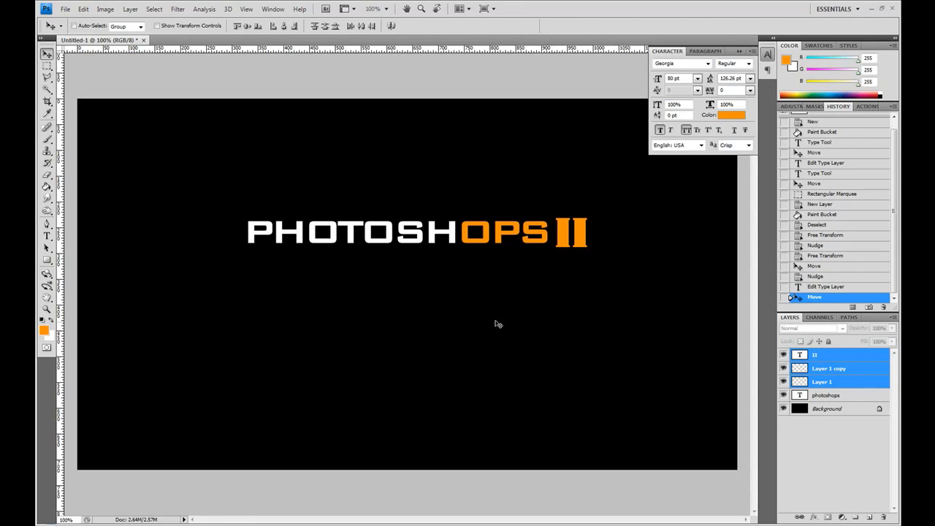
- Add a new orange Georgia text line reading GRAPHIC DESIGN BY PIXELS just below the title
click(46, 235)
click(397, 270)
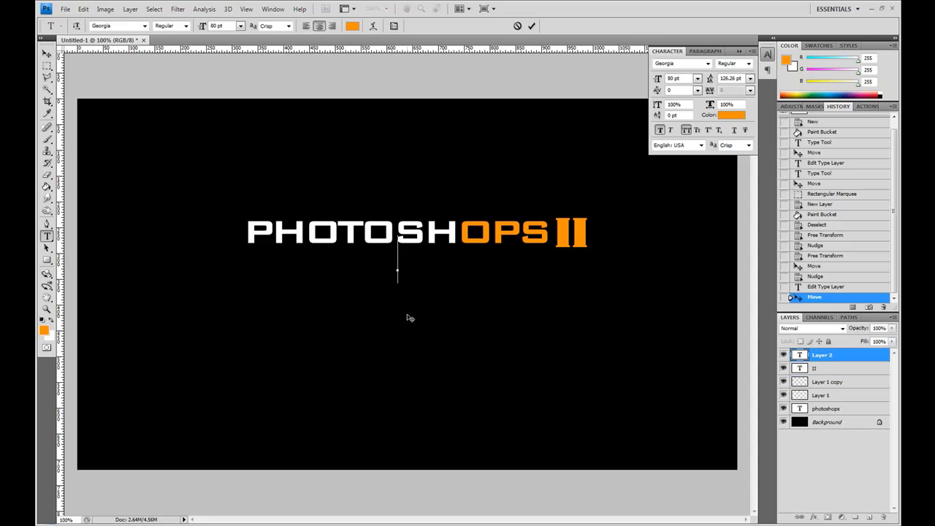
text(GRAPHIC )
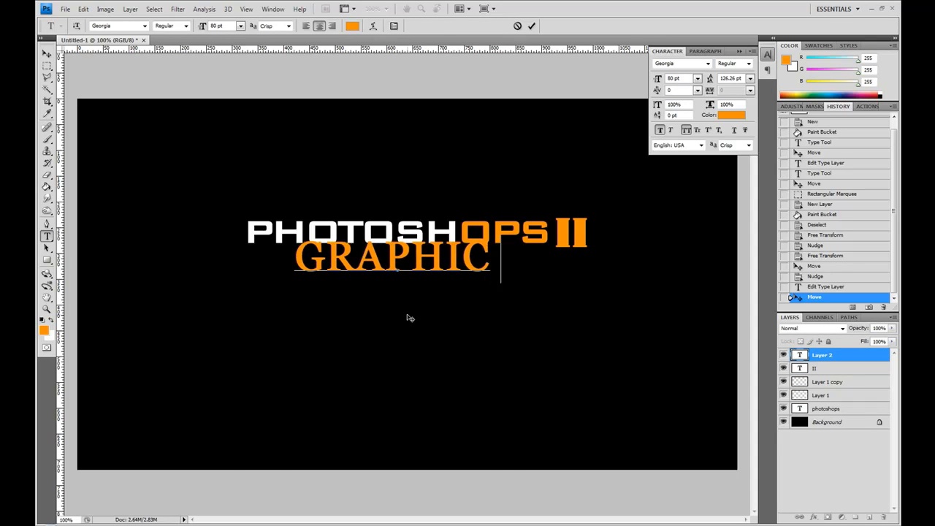
text(DESIGN BY PIXELS)
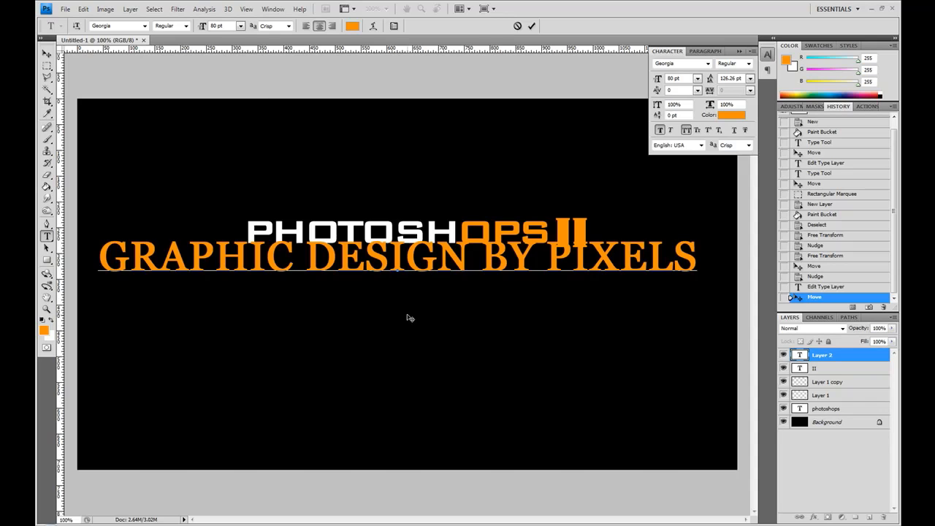
- Set the GRAPHIC DESIGN BY PIXELS text size to 18 pt and commit the text
key(ctrl+a)
click(240, 25)
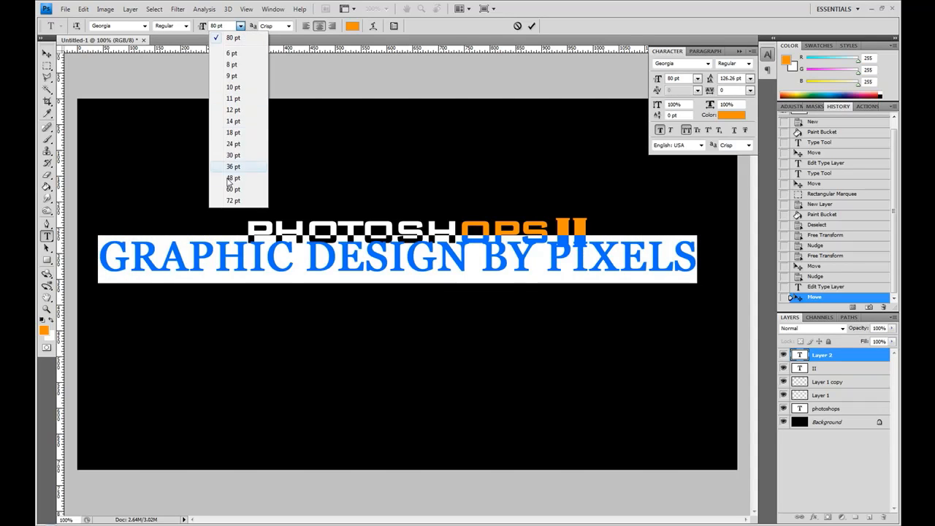
click(232, 166)
click(240, 25)
click(232, 133)
click(46, 54)
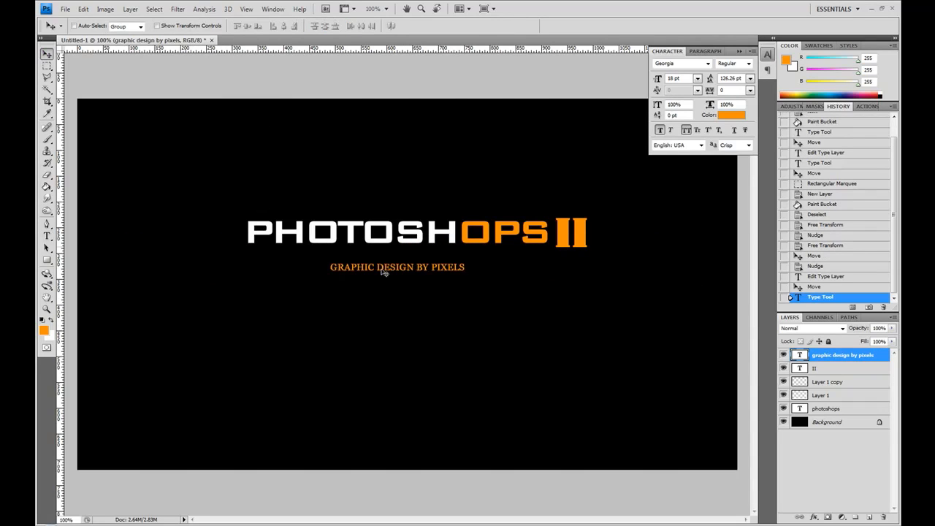
- Move the design credit up against the title and place a scaled-down duplicate of the II numeral layers right after PIXELS
drag(387, 270, 455, 252)
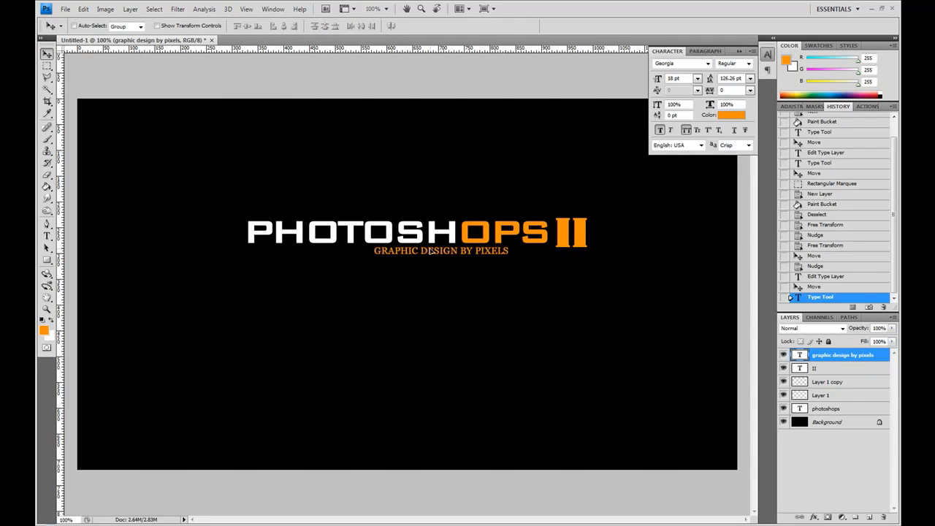
click(840, 369)
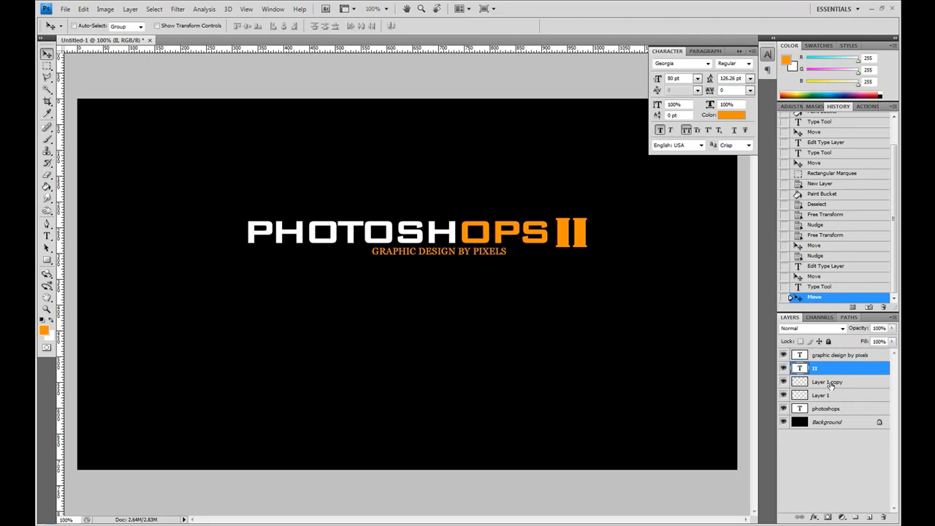
shift+click(829, 396)
drag(551, 254, 525, 258)
key(ctrl+t)
drag(535, 269, 515, 261)
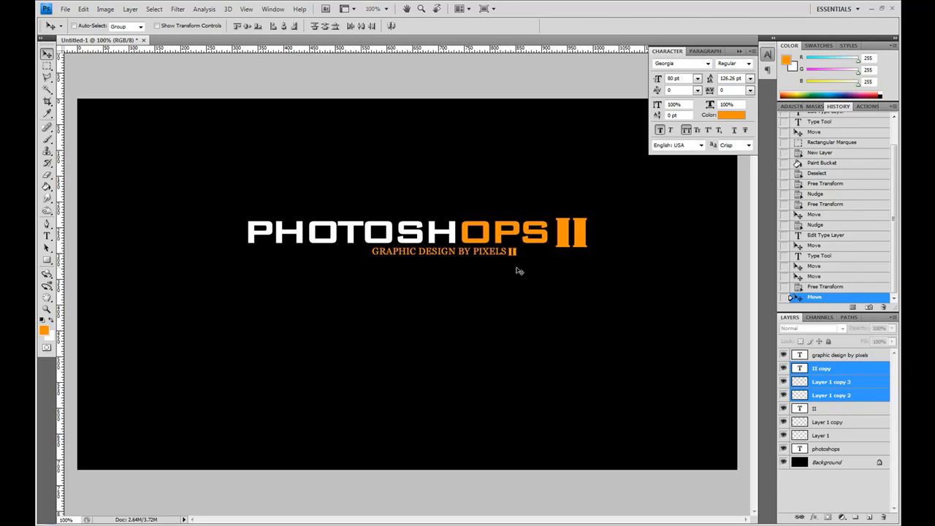
- Add the text LIFE in orange Georgia at 18 pt and place it directly after the small II numeral
key(t)
click(531, 271)
text(LIFE)
key(ctrl+a)
click(240, 26)
click(225, 126)
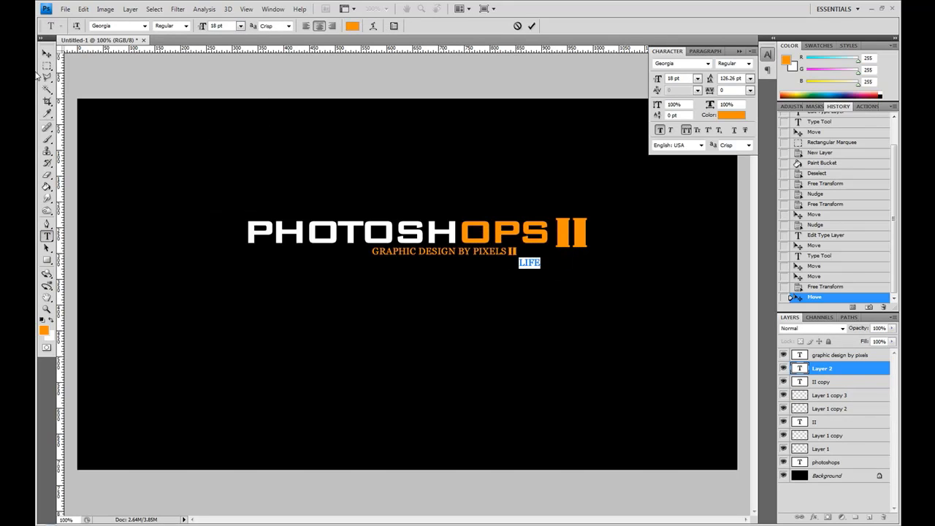
click(46, 53)
drag(529, 263, 528, 253)
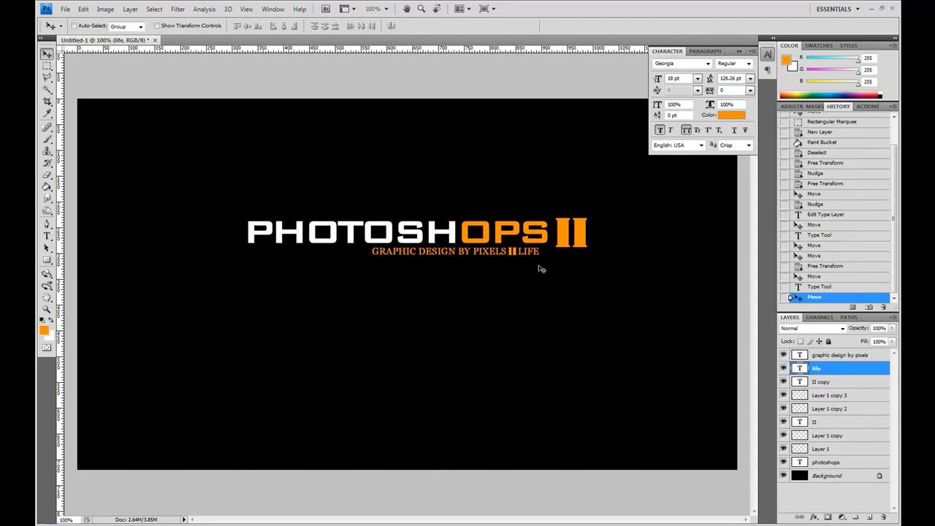
- Enlarge the II copy, Layer 1 copy 3 and Layer 1 copy 2 layers together and nudge the small numeral between PIXELS and LIFE
click(826, 410)
click(821, 381)
shift+click(819, 411)
key(ctrl+t)
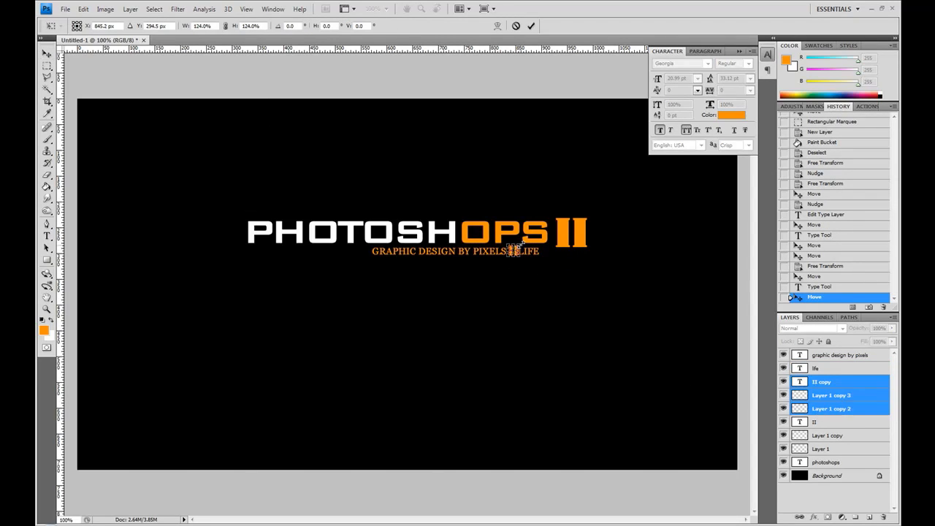
drag(522, 243, 520, 243)
key(Return)
key(Left)
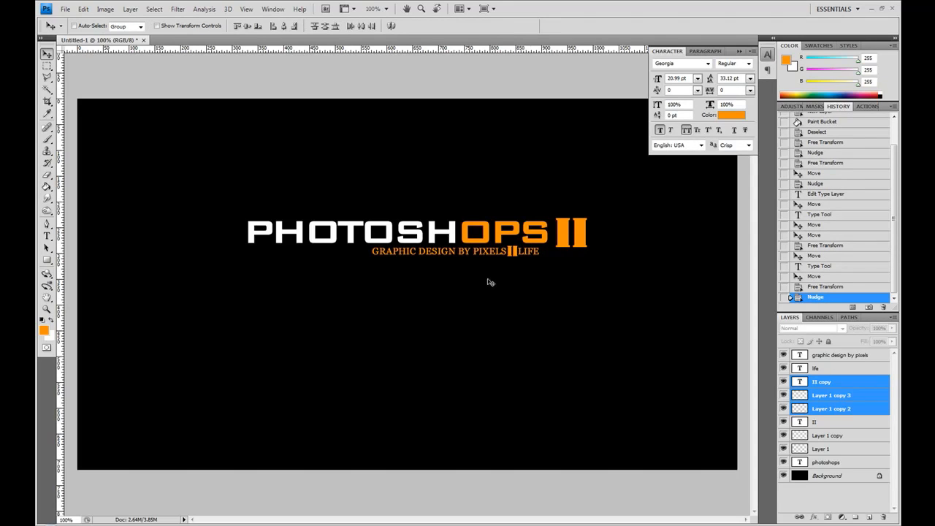
- Recolor the words GRAPHIC DESIGN in the credit line white
key(t)
drag(459, 251, 371, 251)
click(51, 320)
click(47, 53)
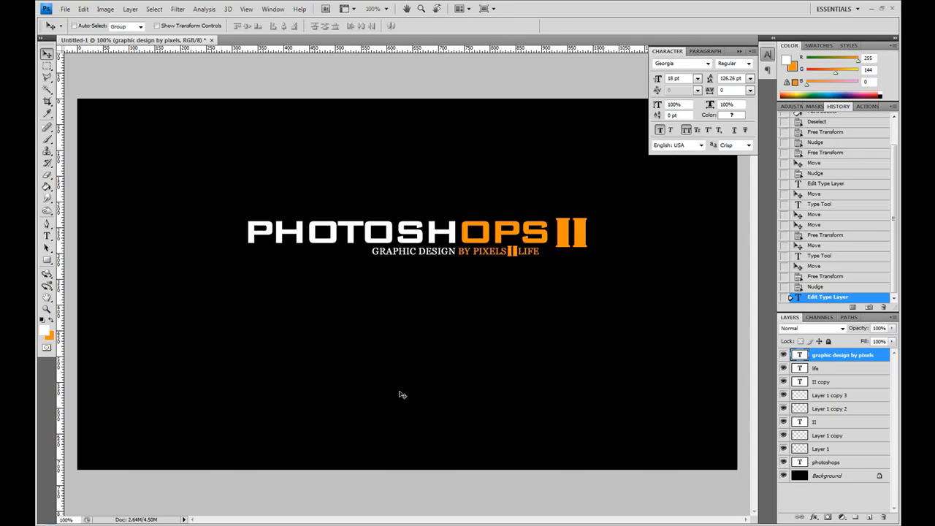
- Nudge the large II numeral's three layers slightly upward together
click(819, 448)
shift+click(820, 423)
key(Up)
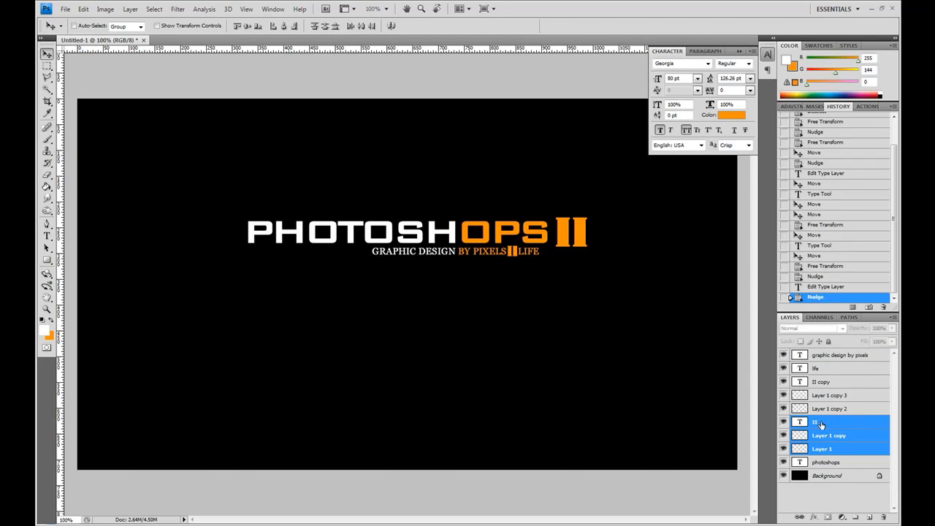
- Give the photoshops layer a Gradient Overlay with Overlay blend mode and 35% opacity
right_click(828, 462)
click(768, 196)
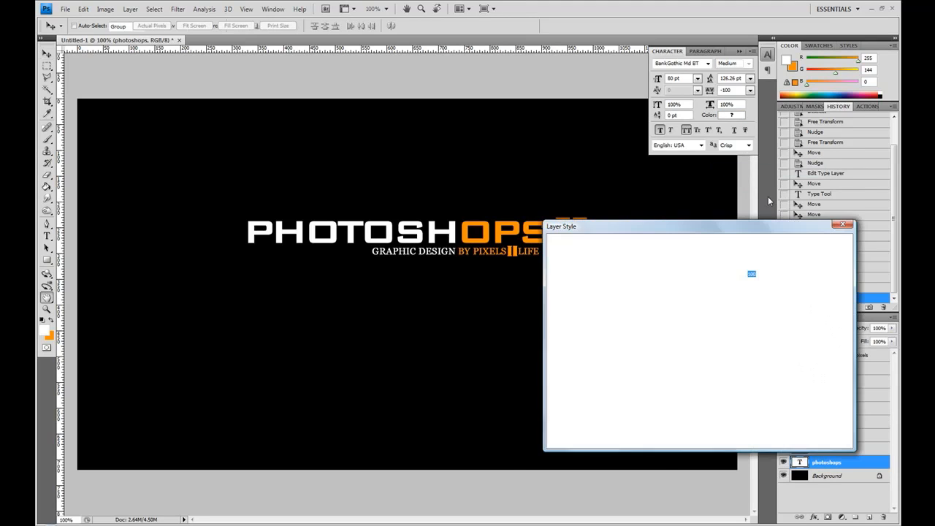
drag(667, 227, 390, 281)
click(307, 424)
click(464, 315)
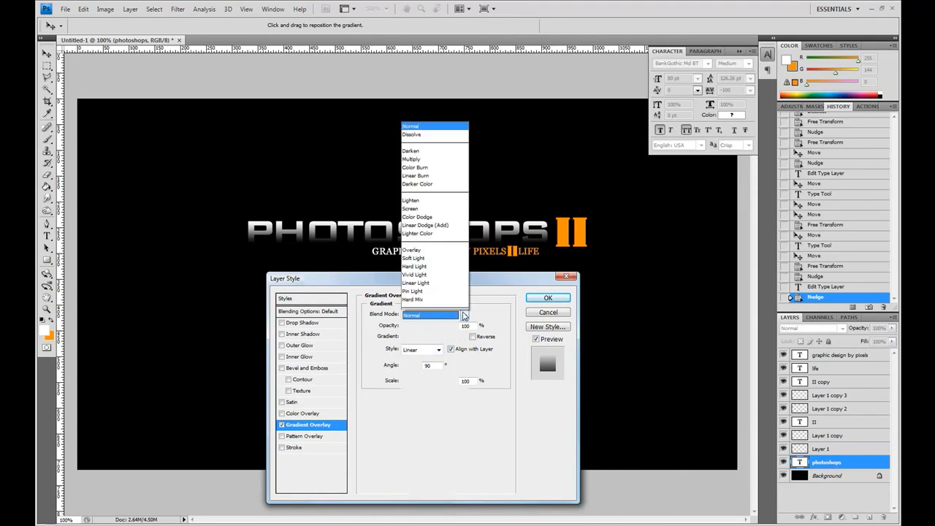
click(434, 191)
drag(453, 326, 422, 331)
drag(435, 382, 434, 382)
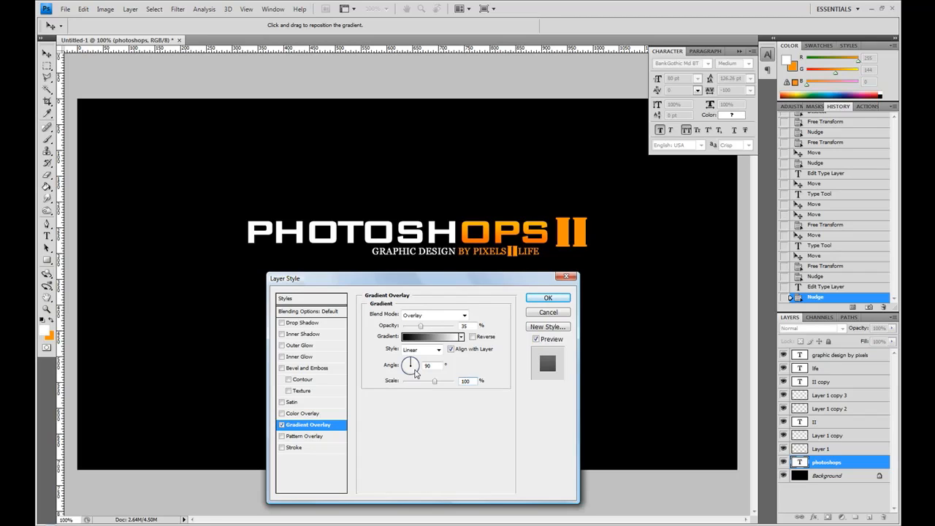
- Add a Bevel and Emboss with a larger size to the title, textured with the black-squares pattern at -2% depth
click(307, 368)
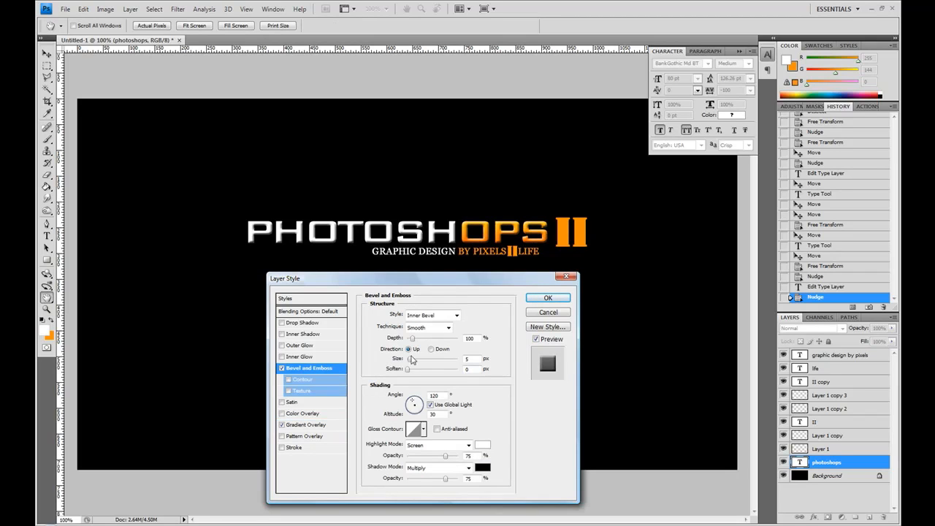
drag(420, 363, 422, 363)
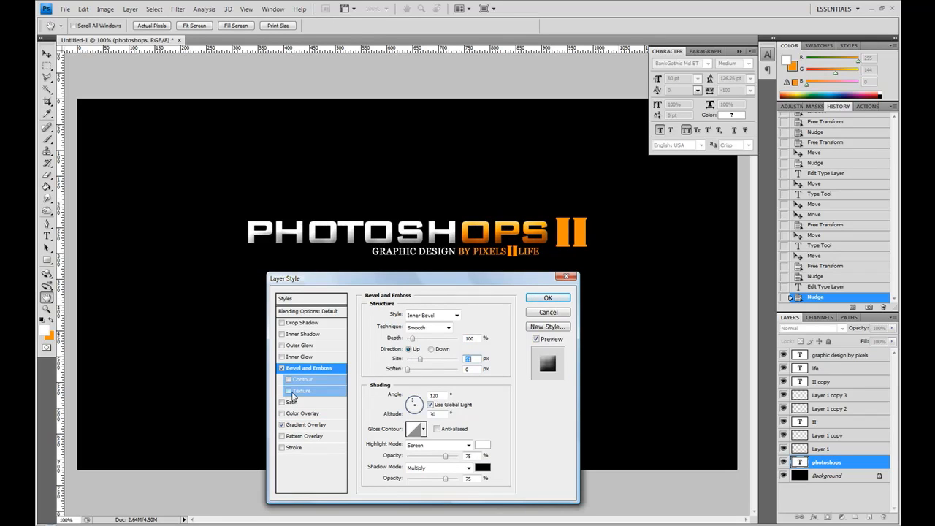
click(289, 391)
click(301, 391)
click(422, 326)
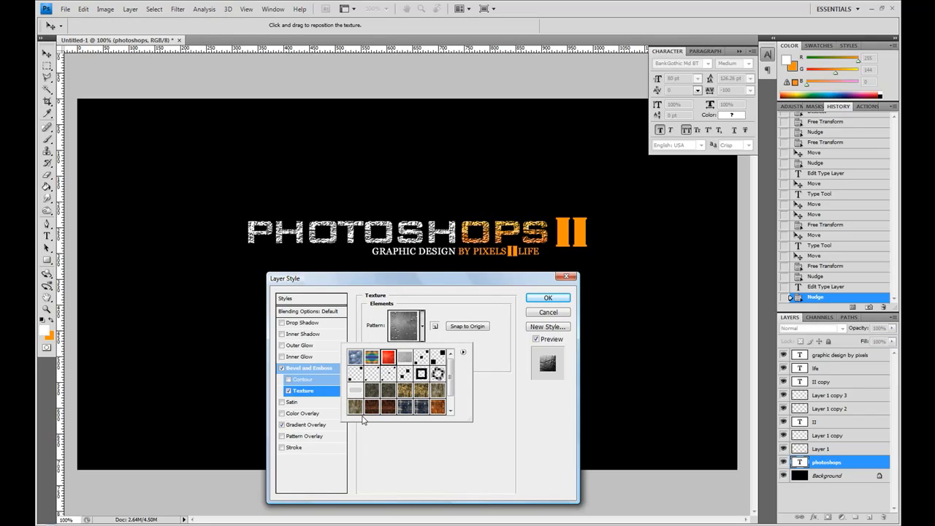
key(Right)
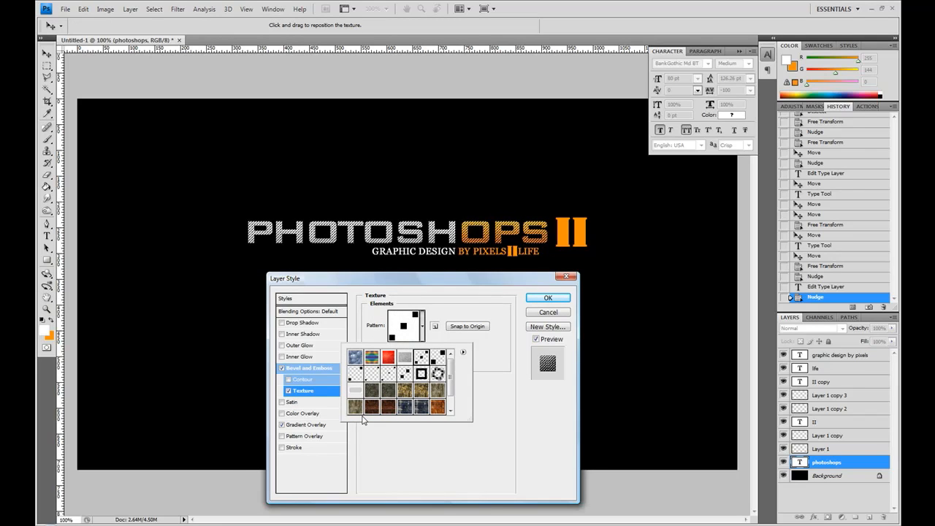
click(517, 399)
mouse_move(426, 358)
mouse_down()
mouse_move(393, 358)
mouse_move(415, 362)
mouse_move(413, 351)
mouse_up()
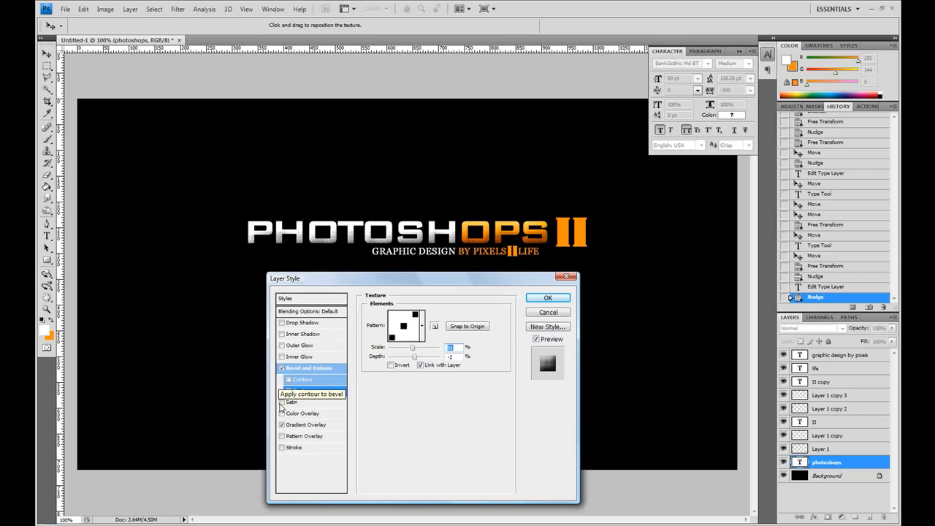
- Add a stroke with a gradient fill to the PHOTOSHOPS title
click(294, 447)
click(391, 380)
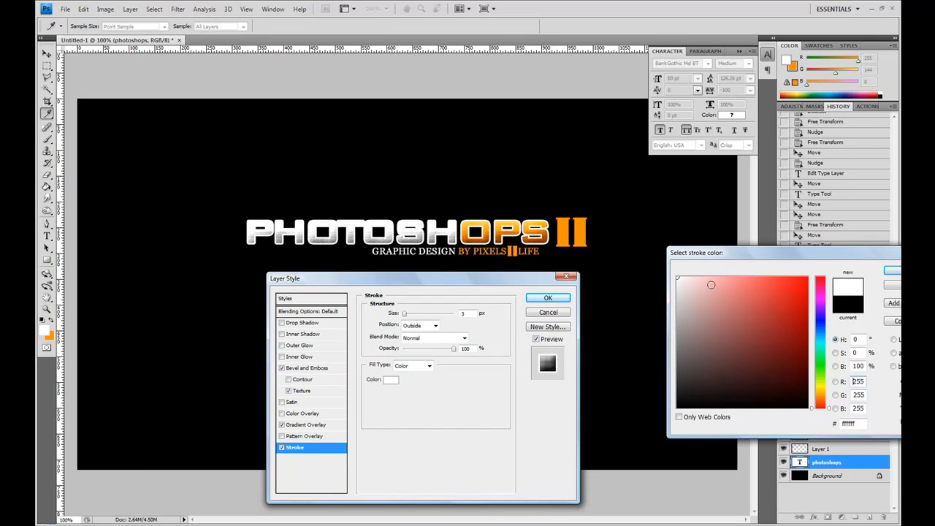
click(892, 271)
click(416, 366)
click(420, 381)
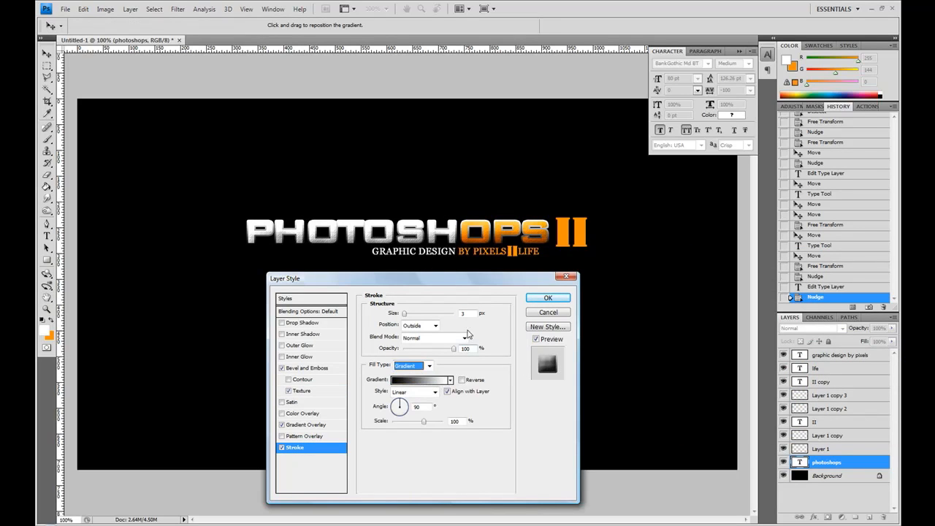
- Reduce the title's stroke to 1 px, keep its gradient unreversed, and adjust the stroke opacity
click(463, 380)
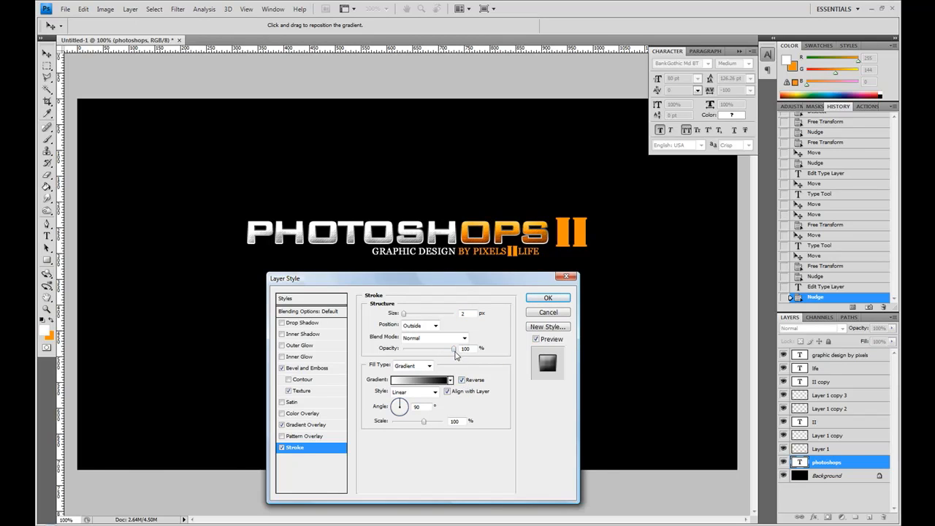
drag(453, 349, 423, 349)
click(461, 380)
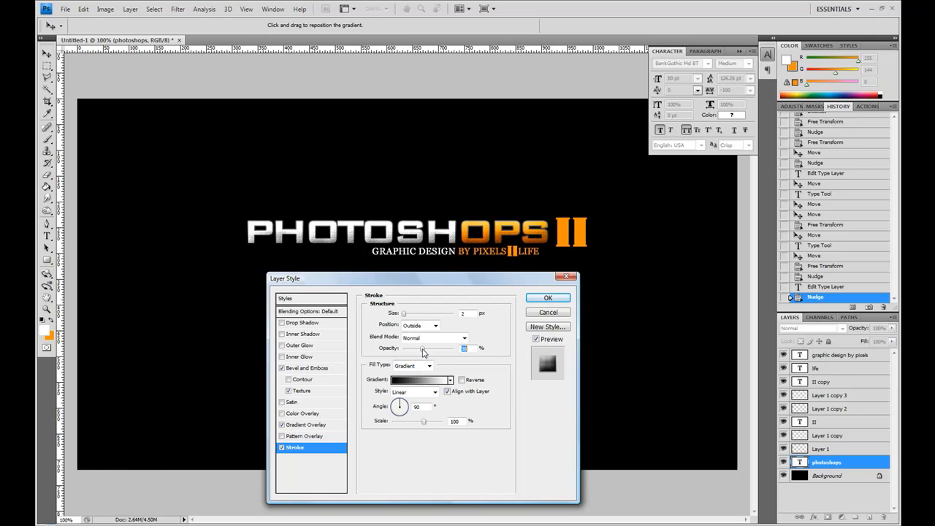
click(455, 314)
key(Down)
key(Up)
key(Down)
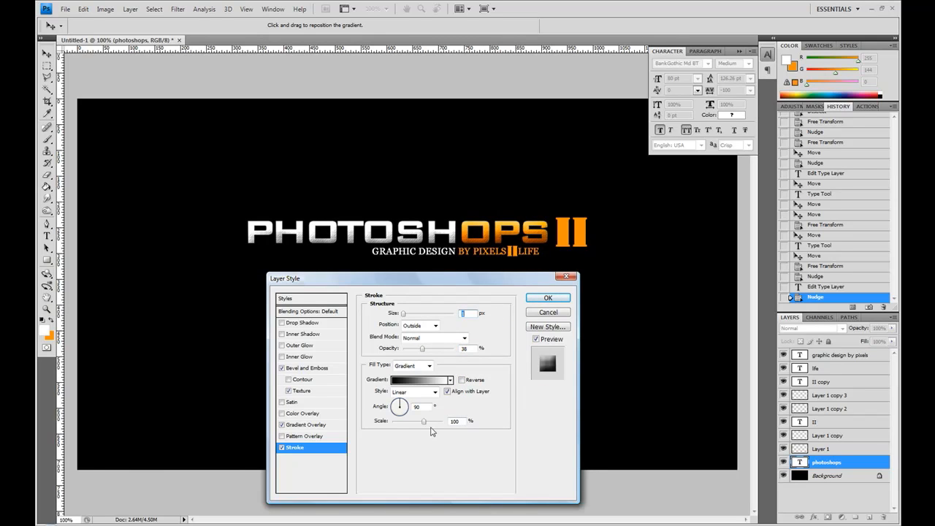
mouse_move(422, 349)
mouse_down()
mouse_move(452, 351)
mouse_move(459, 327)
mouse_up()
click(303, 345)
drag(404, 389, 412, 391)
click(300, 323)
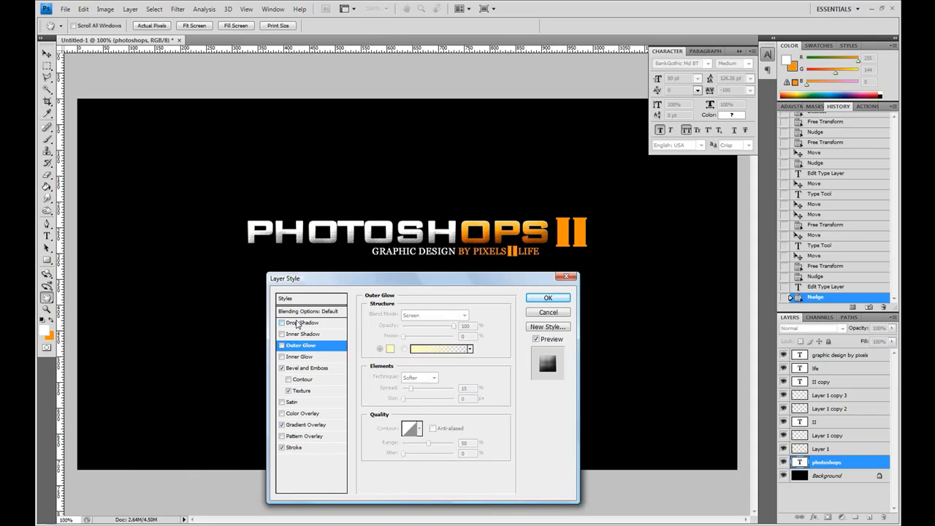
click(281, 323)
- Apply the layer style to the photoshops layer and copy that style
click(533, 299)
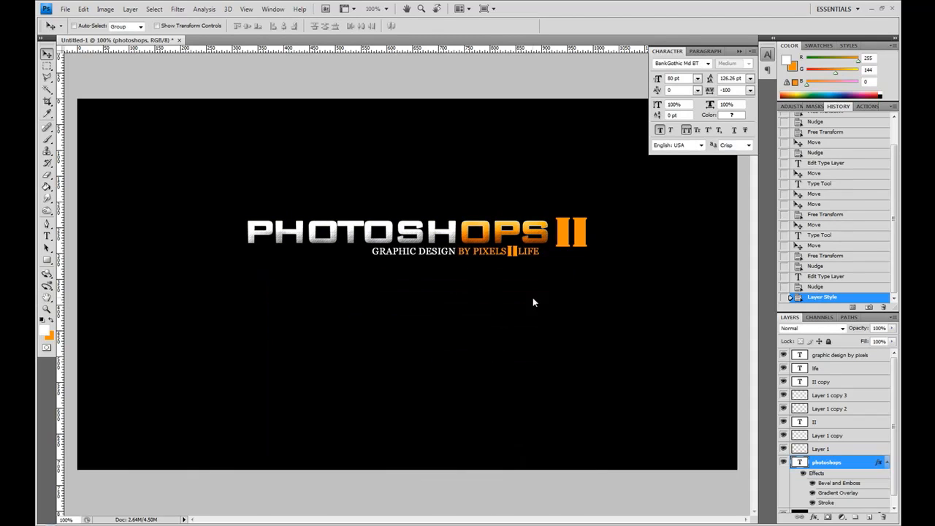
click(888, 460)
right_click(845, 464)
click(827, 461)
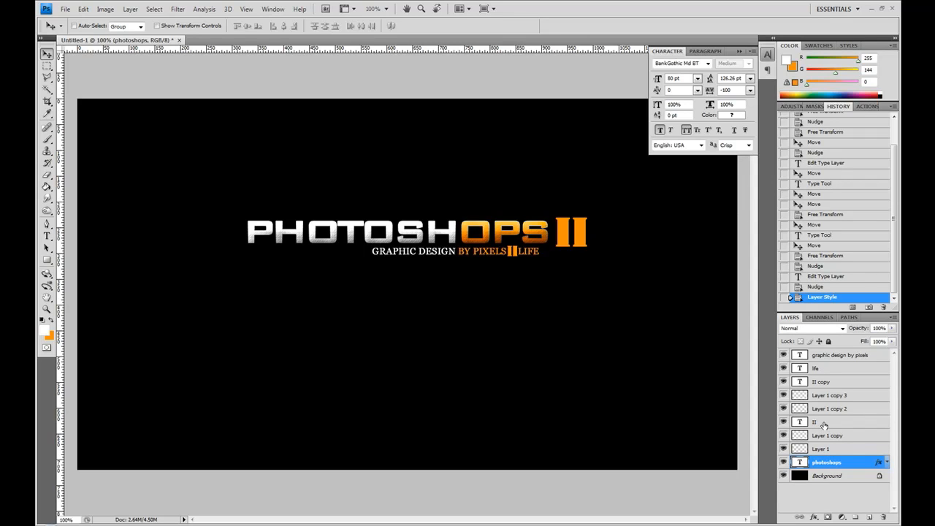
- Duplicate the large numeral's II, Layer 1 copy and Layer 1 layers and hide the duplicates as a backup
click(824, 424)
shift+click(823, 449)
right_click(822, 449)
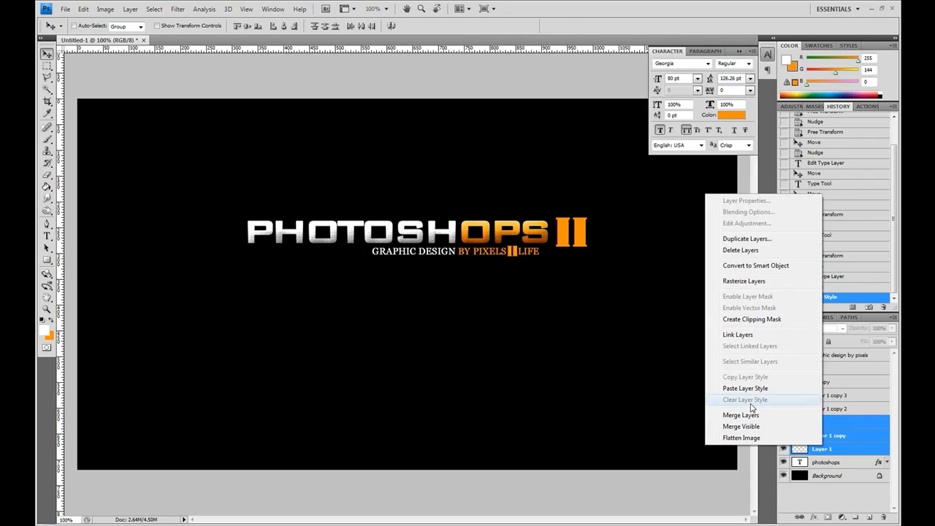
click(865, 421)
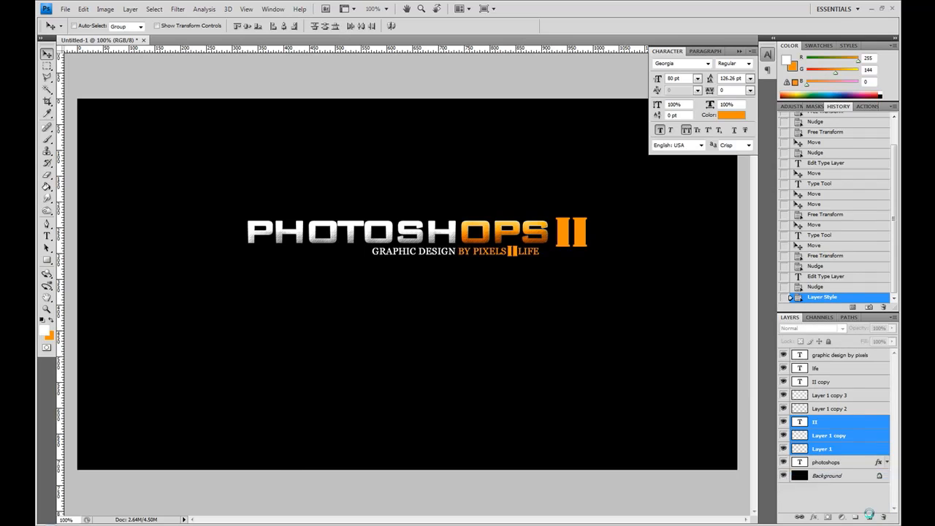
drag(784, 449, 784, 422)
- Rasterize the original II, Layer 1 copy and Layer 1 layers and merge them into one layer
click(820, 462)
shift+click(823, 488)
right_click(824, 488)
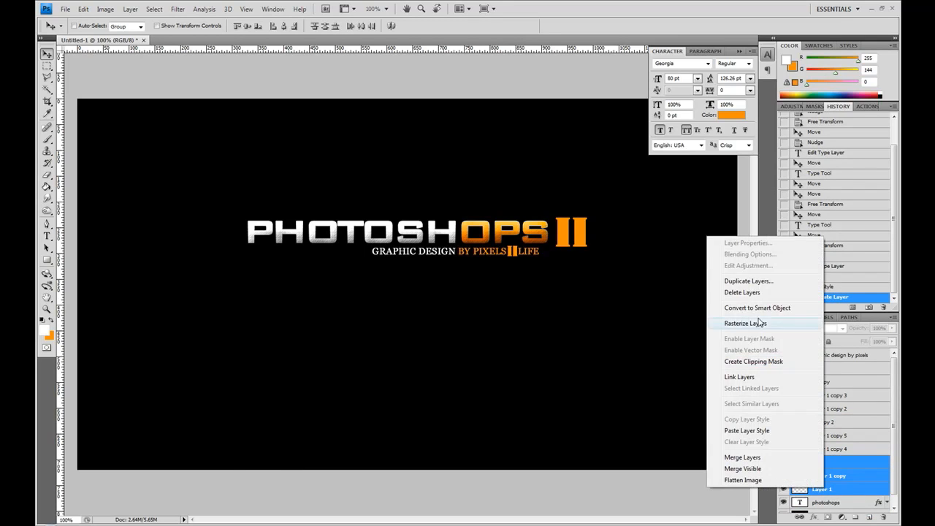
click(760, 323)
key(ctrl+e)
- Paste the title's layer style onto the merged II layer and collapse its effects list
right_click(818, 462)
click(741, 407)
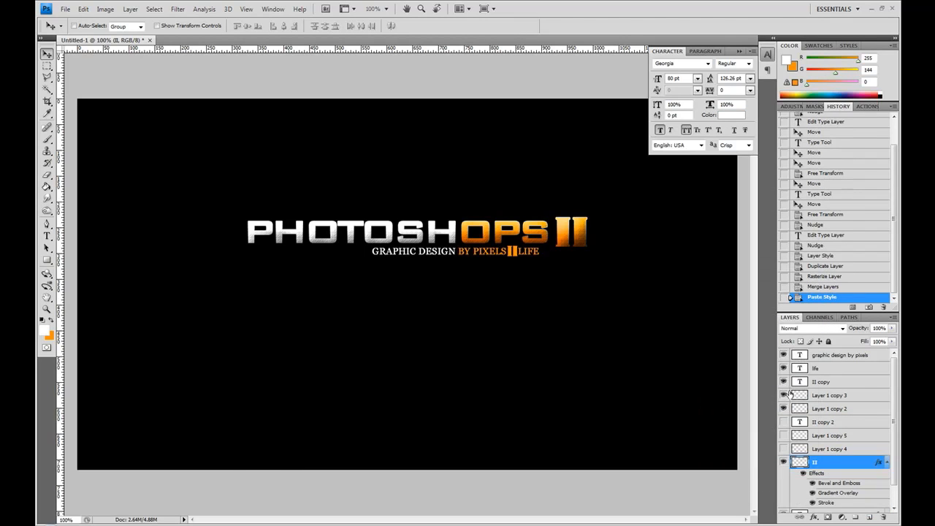
click(886, 464)
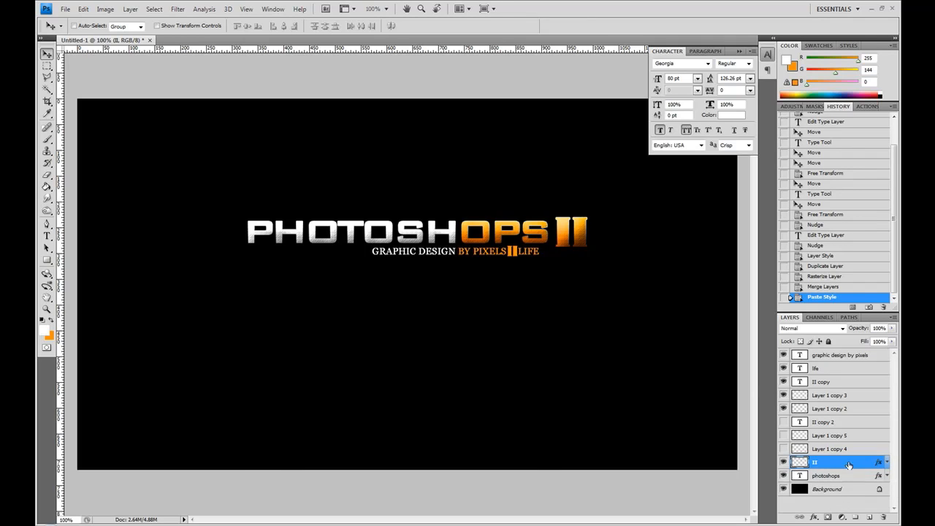
- Paste the title's layer style onto the graphic design by pixels layer and lower its stroke opacity
click(822, 355)
right_click(823, 355)
click(729, 330)
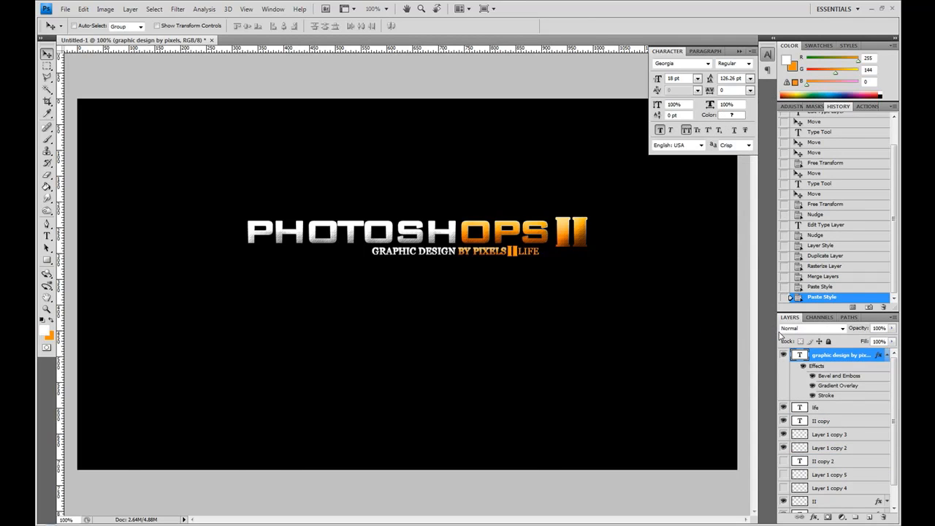
double_click(826, 396)
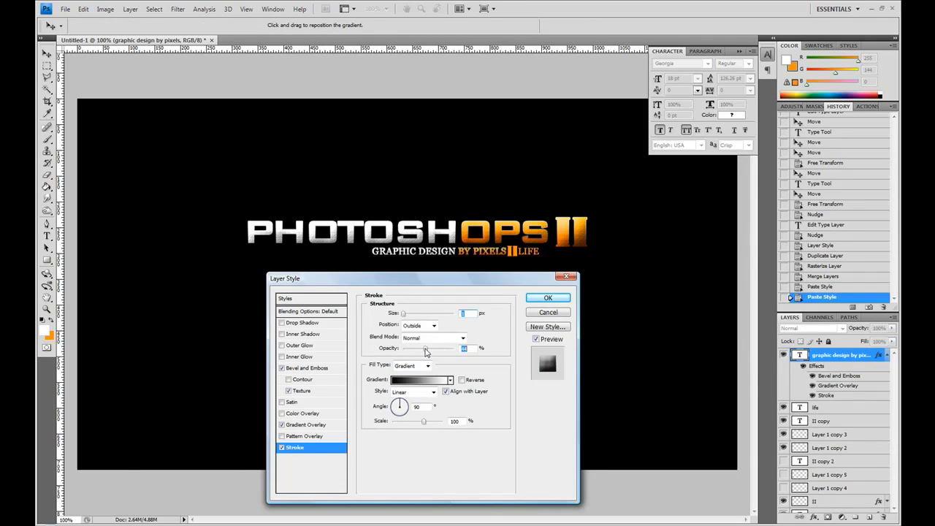
click(548, 297)
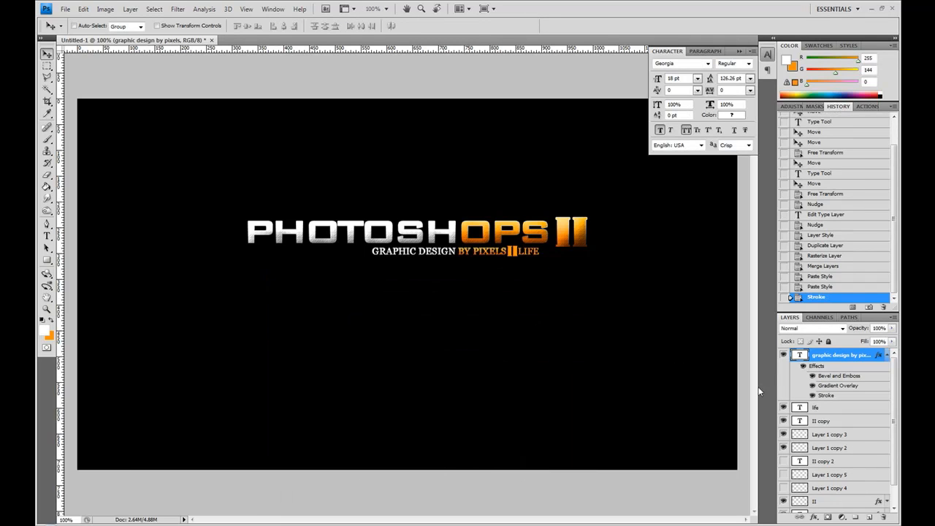
click(887, 355)
right_click(823, 371)
click(761, 345)
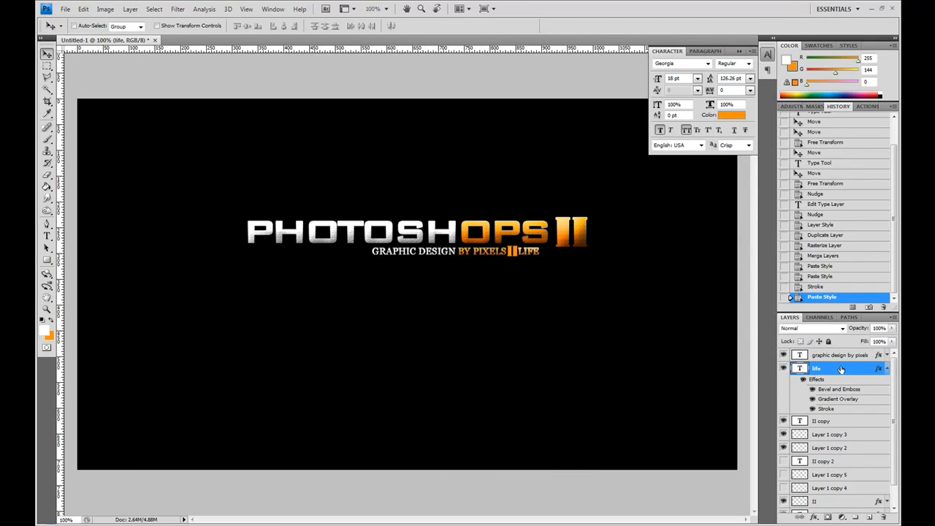
key(ctrl+z)
- Copy the layer style of the graphic design by pixels layer onto the life layer and collapse its effects list
right_click(847, 354)
click(768, 334)
click(885, 368)
- Duplicate the II copy, Layer 1 copy 3 and Layer 1 copy 2 layers and hide the duplicates
click(822, 382)
shift+click(831, 409)
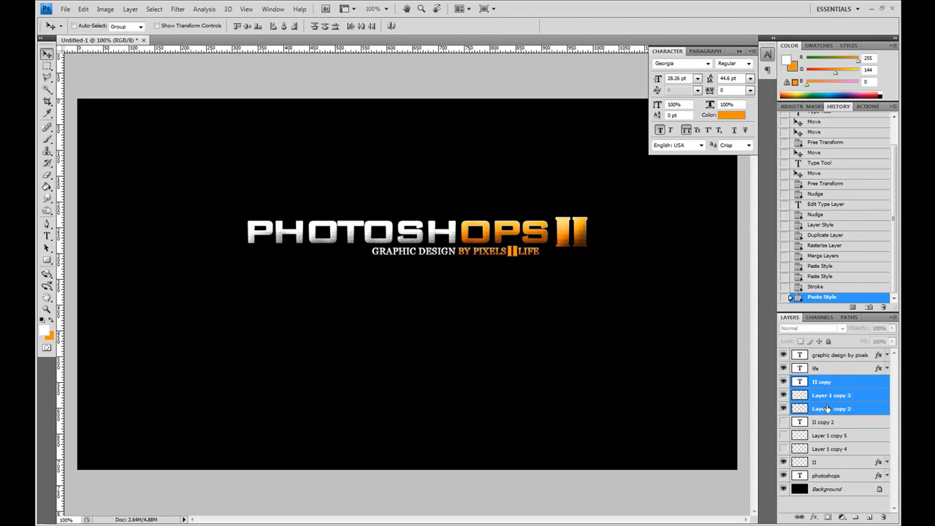
drag(832, 409, 868, 516)
drag(784, 409, 784, 382)
- Rasterize and merge the original II copy, Layer 1 copy 3 and Layer 1 copy 2, and paste the title's layer style onto the merged layer
click(822, 423)
shift+click(826, 448)
right_click(825, 448)
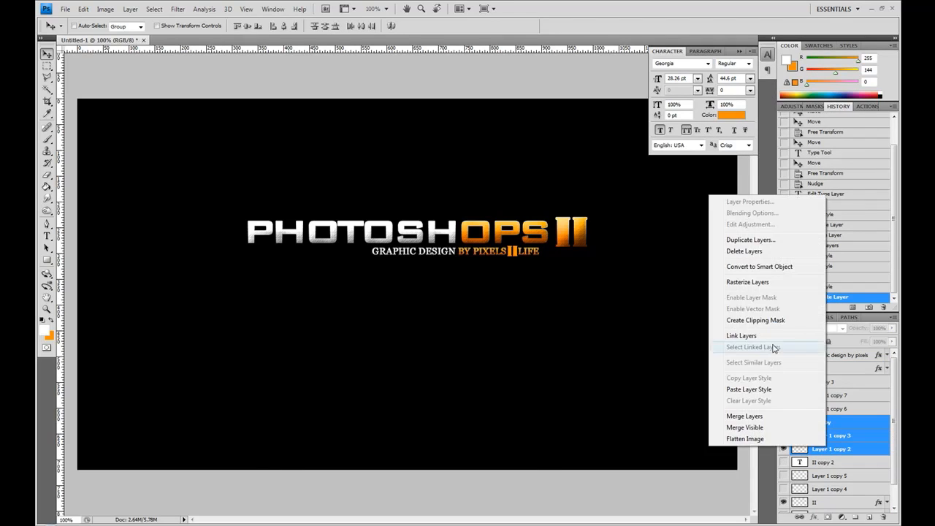
click(757, 283)
key(ctrl+e)
right_click(811, 422)
click(751, 372)
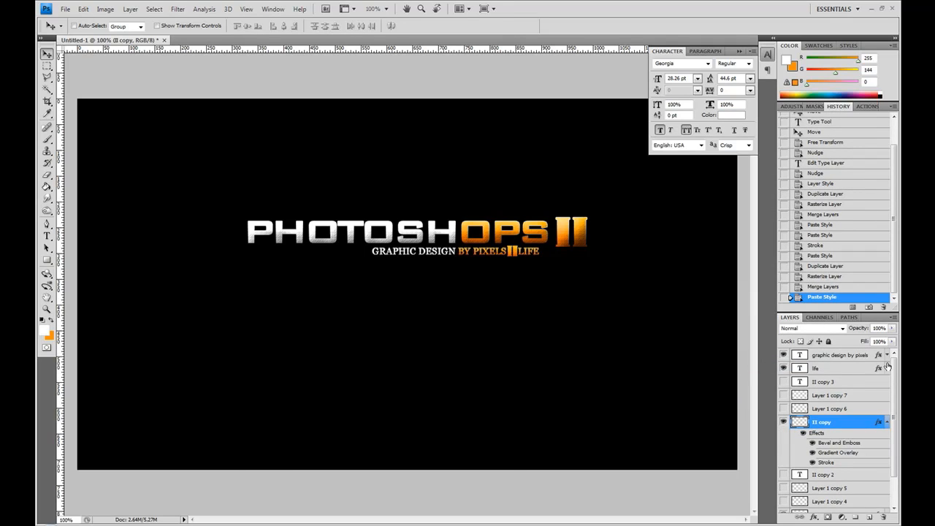
- Crop the canvas to a rectangle around the PHOTOSHOPS II title with some black margin, and clear the selection
scroll(888, 367, down, 2)
key(m)
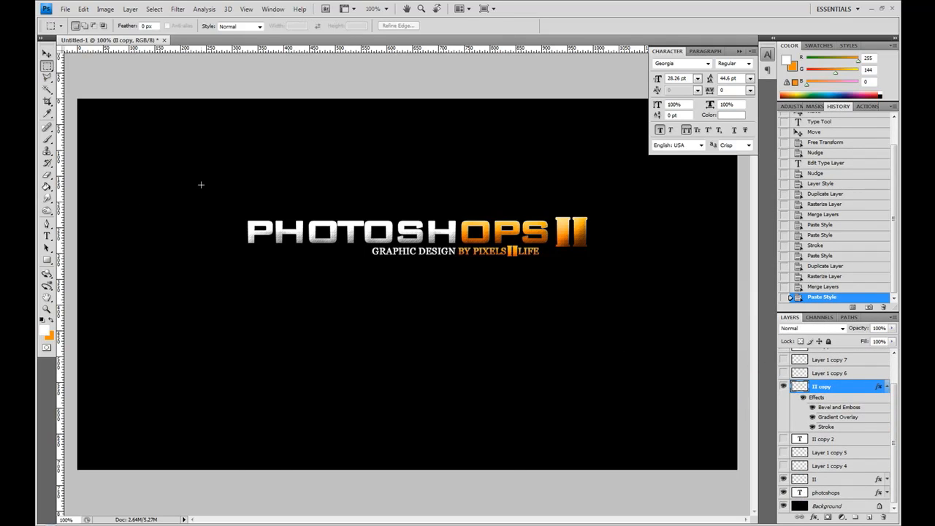
drag(213, 179, 631, 293)
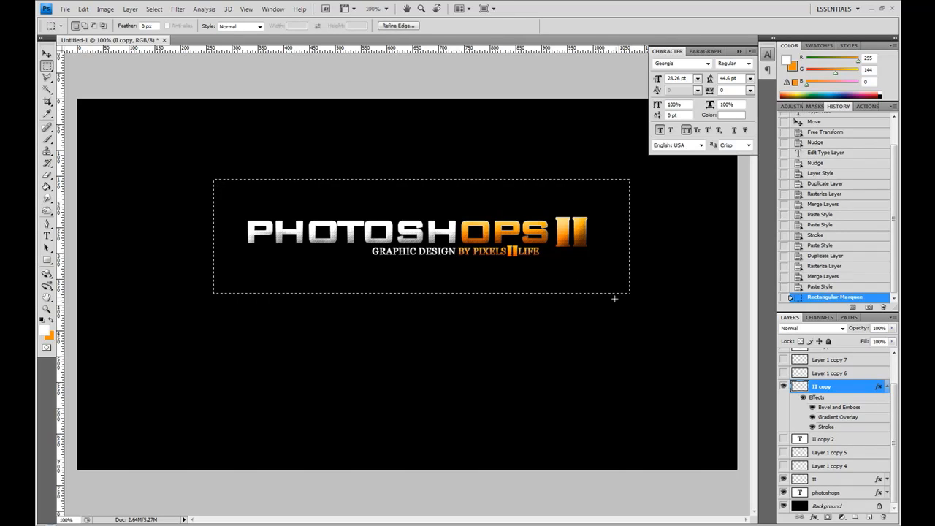
click(146, 7)
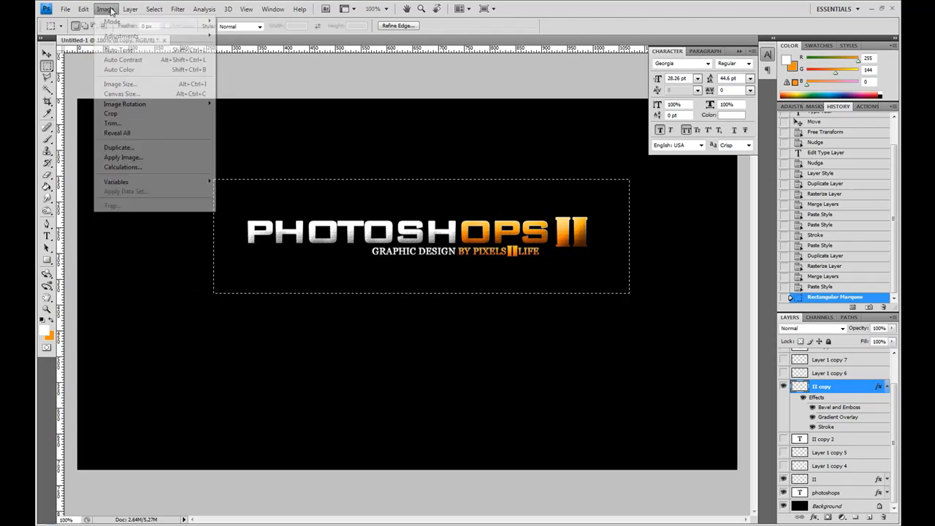
click(119, 111)
key(ctrl+d)
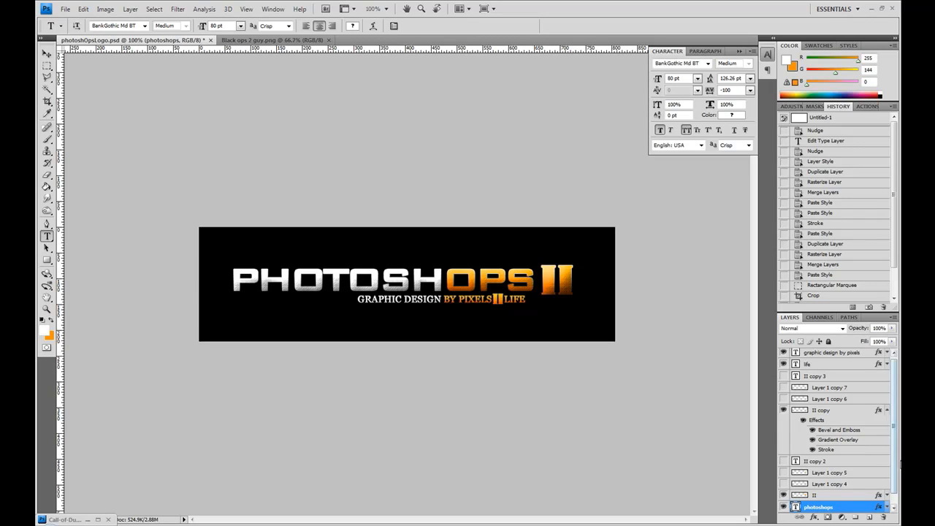
- Duplicate the photoshops text layer as a hidden backup and rasterize the original
scroll(894, 479, down, 1)
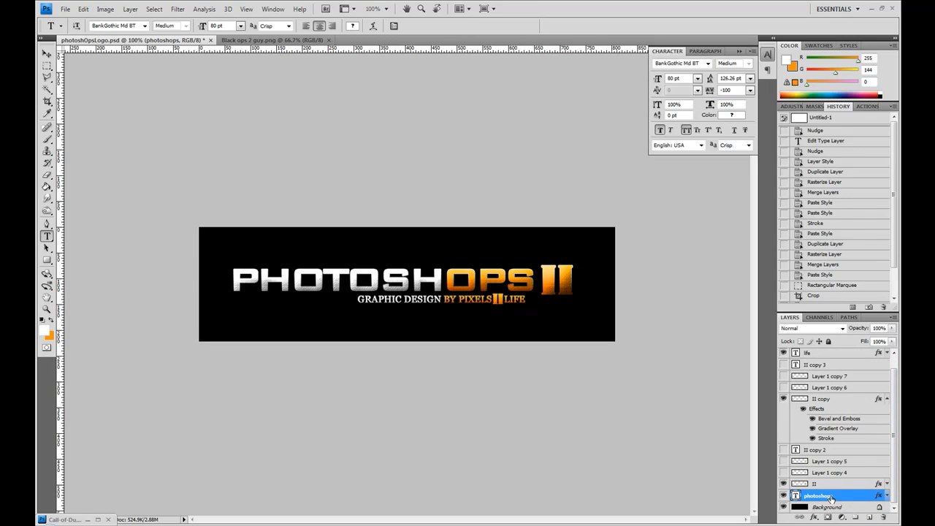
key(ctrl+j)
right_click(816, 507)
click(723, 318)
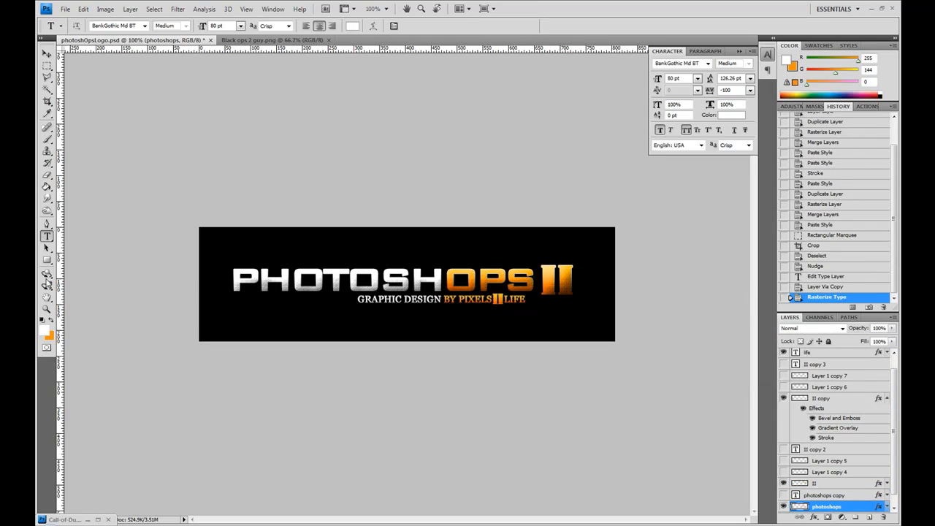
- Clear a narrow vertical gap between the stem and the lower bar of the first P in the title
click(47, 309)
drag(222, 256, 314, 316)
click(47, 66)
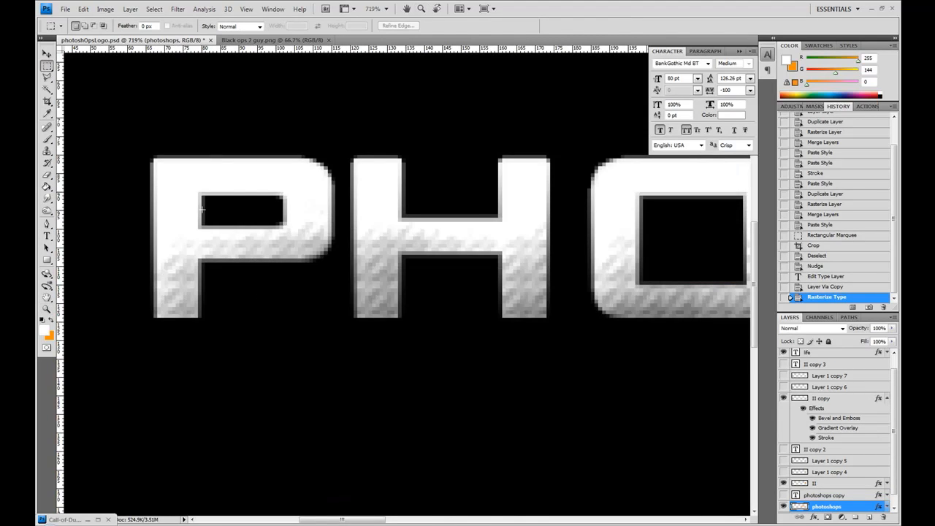
drag(210, 266, 212, 267)
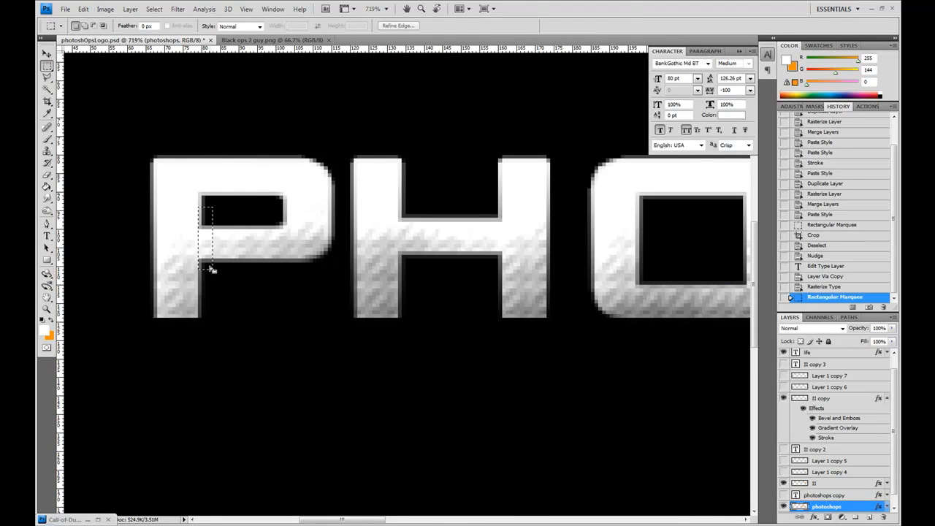
key(Delete)
key(ctrl+d)
key(z)
right_click(349, 320)
click(371, 332)
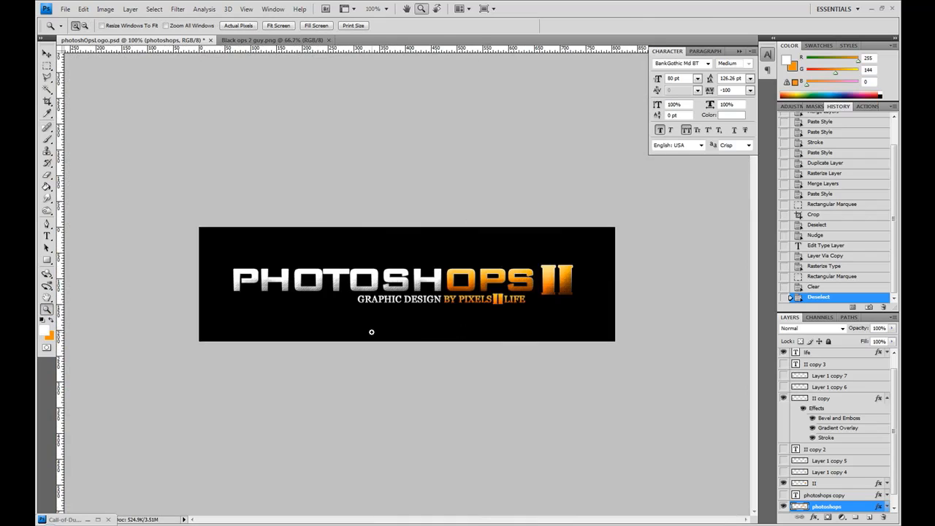
- Clear a narrow vertical gap between the left stem and the crossbar of the title's first H
drag(257, 263, 313, 308)
key(m)
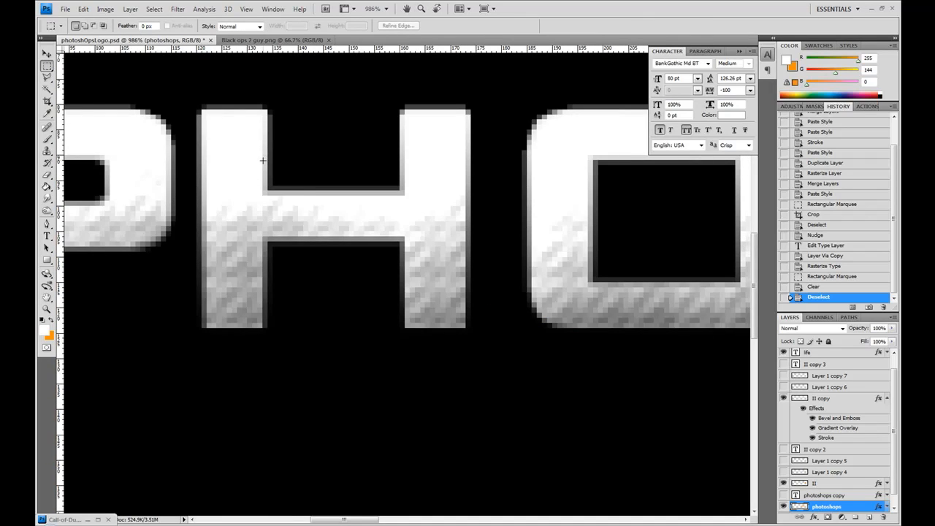
drag(265, 159, 281, 254)
key(Delete)
key(ctrl+d)
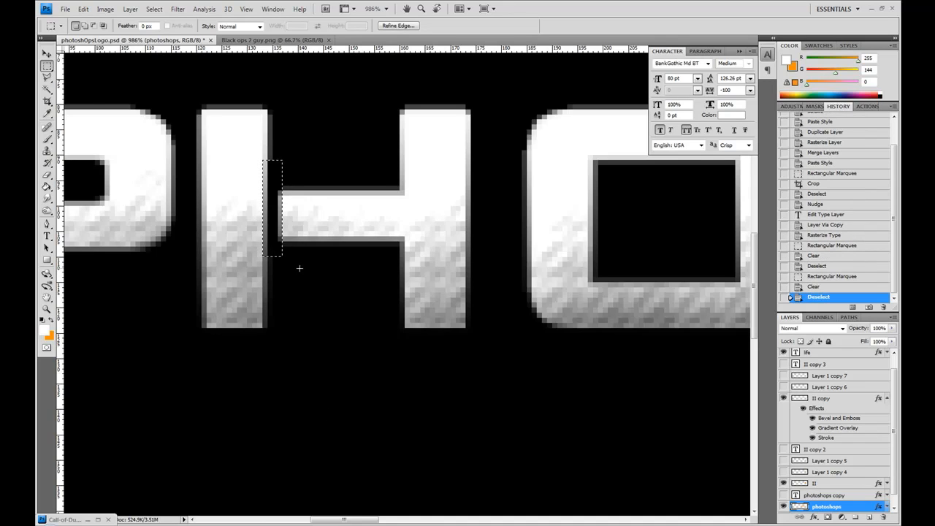
- Cut the upper and lower openings of the title's white S straight through to its outer edges
drag(333, 520, 469, 520)
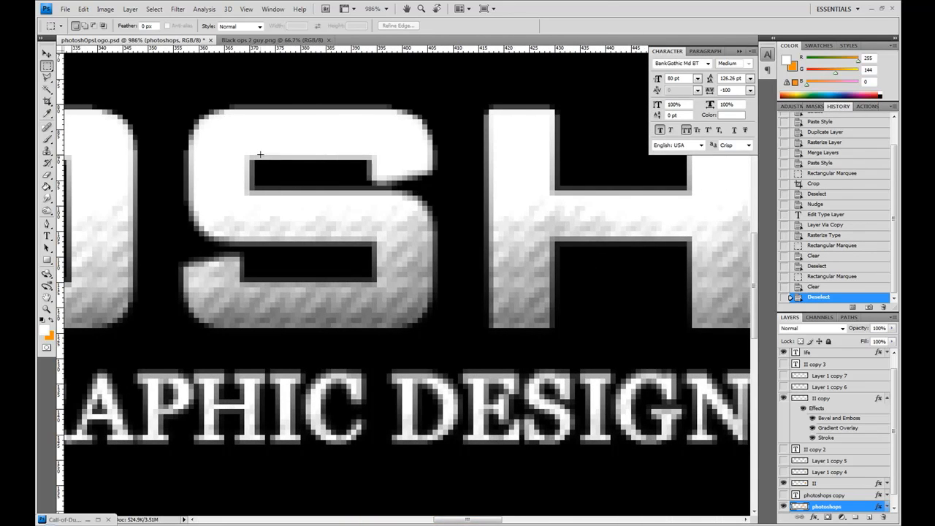
drag(401, 175, 401, 175)
click(262, 157)
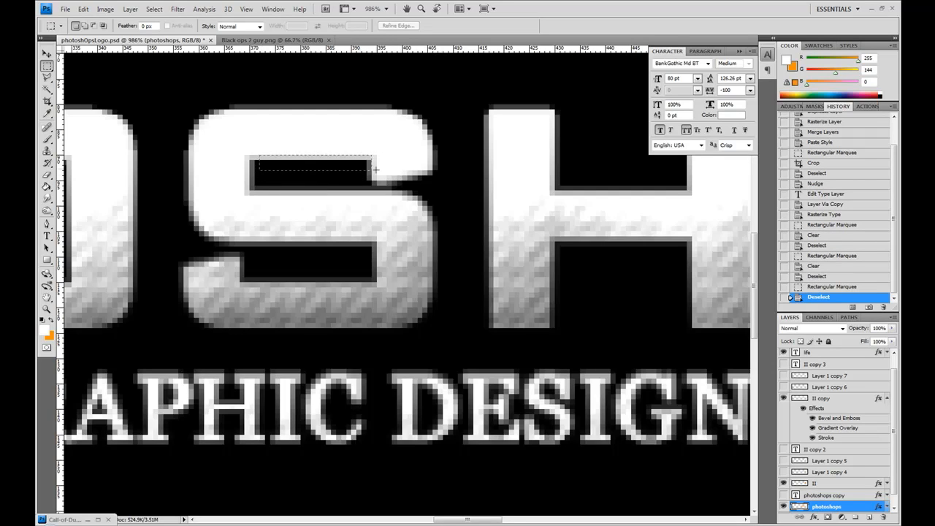
drag(461, 187, 463, 188)
key(Delete)
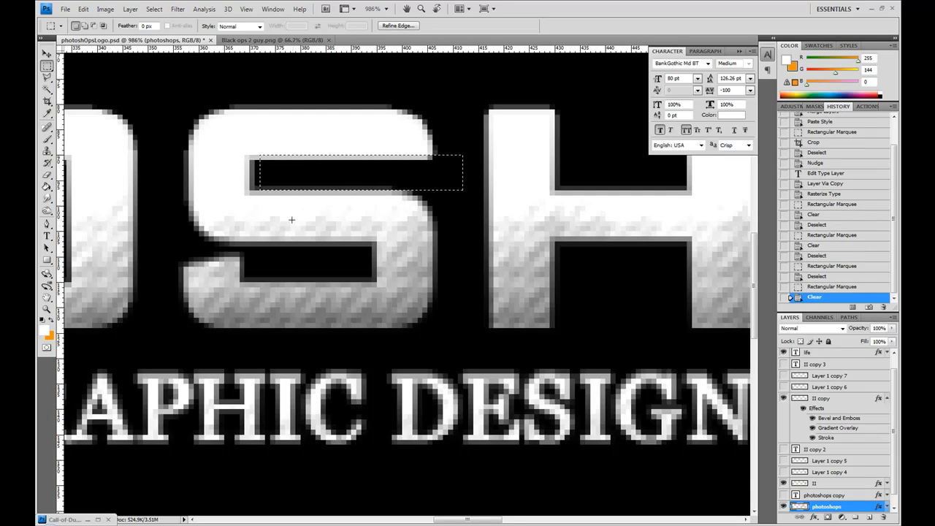
drag(376, 286, 168, 254)
key(Delete)
key(ctrl+d)
- Clear a narrow vertical gap between the left stem and the crossbar of the title's second H
scroll(388, 197, right, 5)
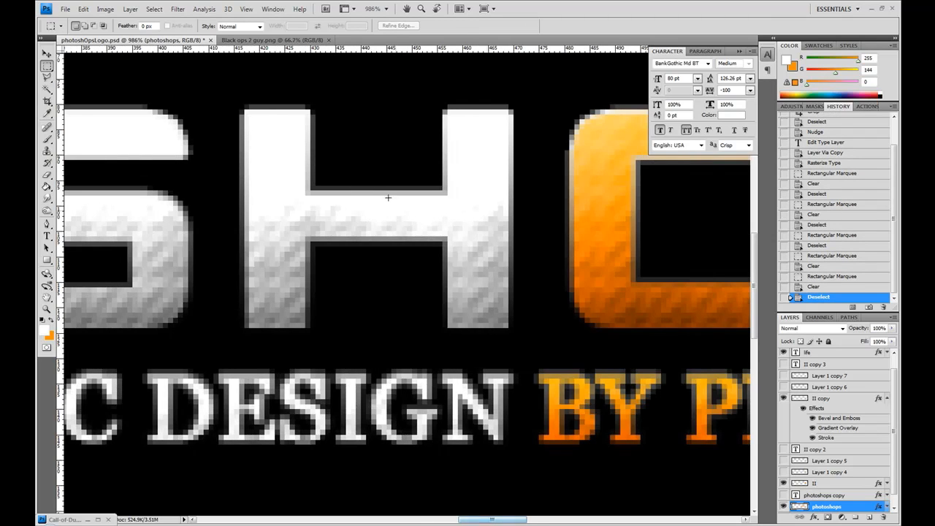
drag(328, 257, 328, 258)
key(Delete)
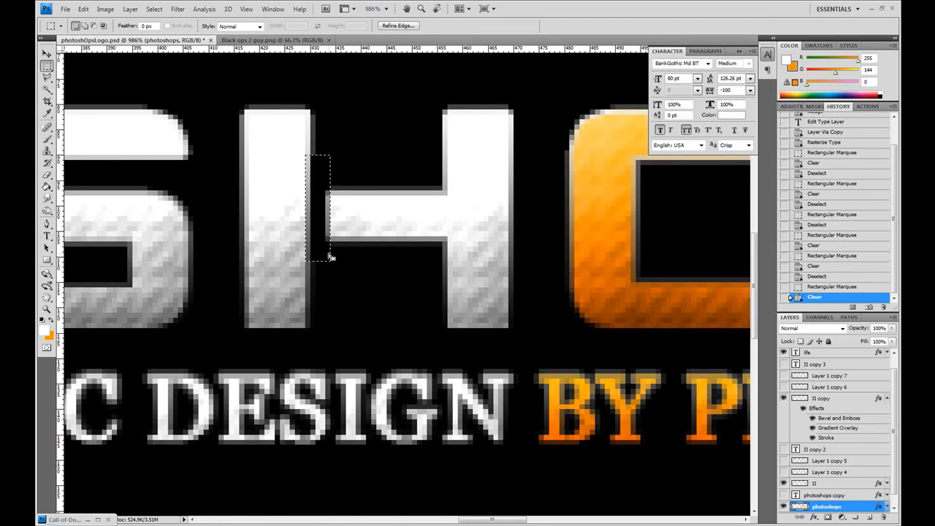
key(ctrl+d)
- Clear a narrow vertical gap between the stem and the lower bar of the orange P in OPS
drag(491, 520, 572, 520)
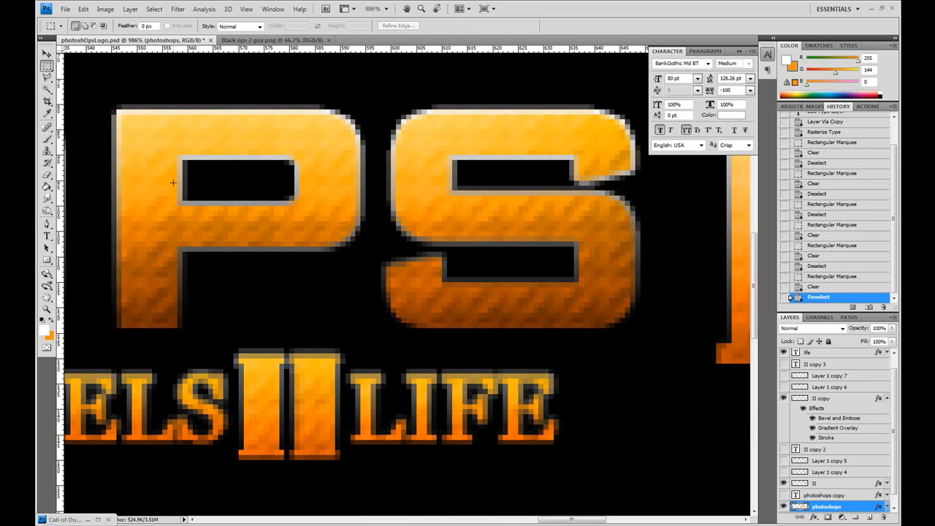
drag(176, 179, 195, 264)
key(ctrl+d)
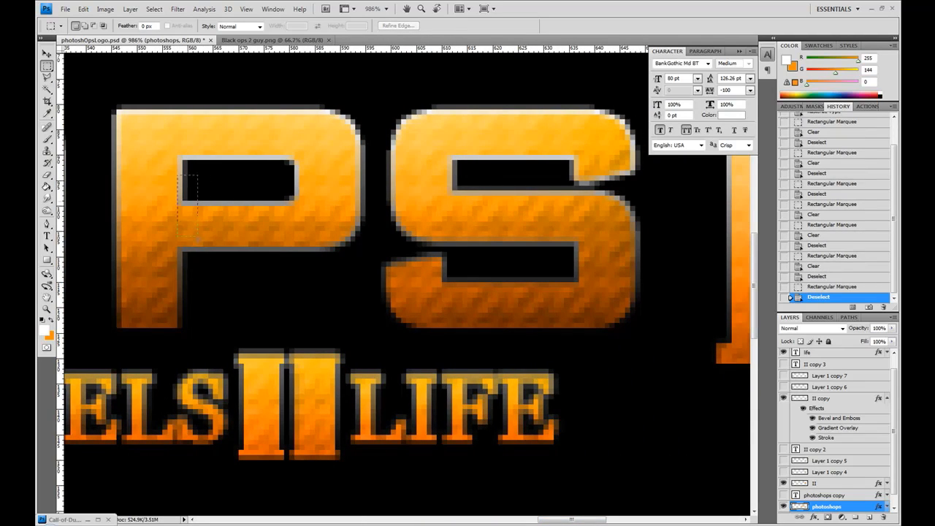
drag(179, 178, 202, 268)
key(Delete)
key(ctrl+d)
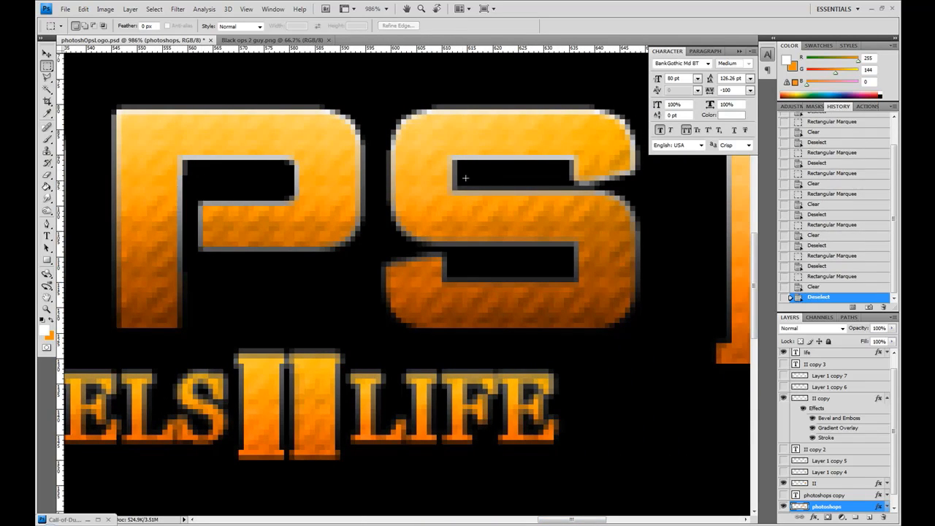
- Cut both openings of the orange S in OPS straight through to its outer edges and return to the 100% view
drag(656, 185, 655, 187)
key(Delete)
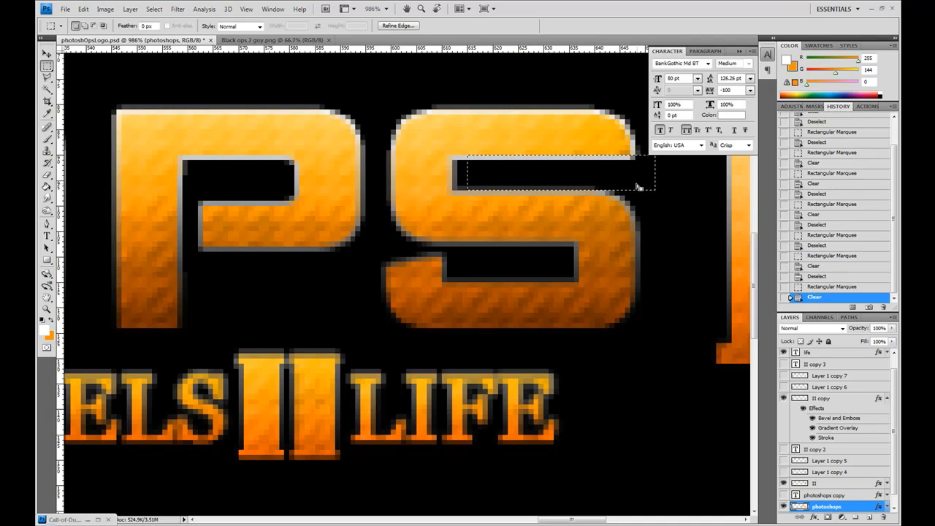
drag(570, 280, 367, 246)
key(Delete)
key(ctrl+d)
key(z)
right_click(308, 282)
click(365, 300)
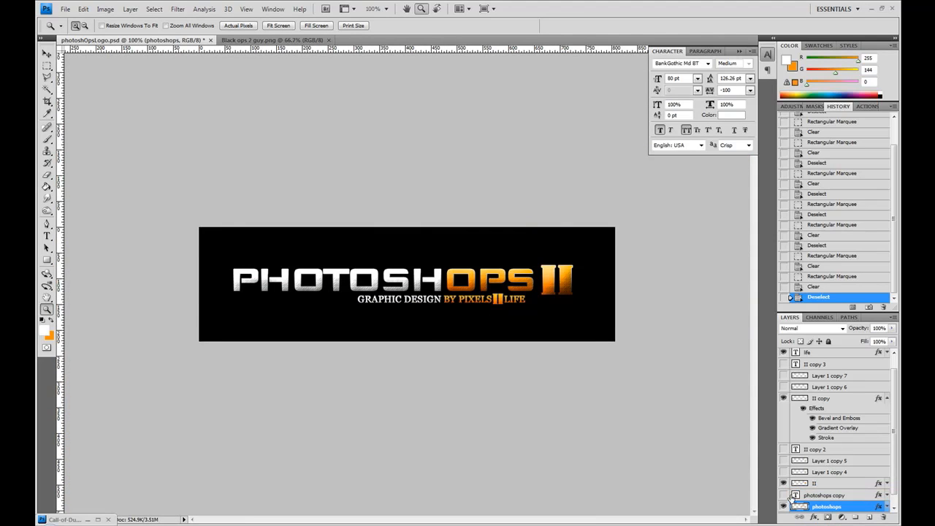
- Delete the photoshops copy layer and swap the visible merged II layer for the II copy 2 text layer
drag(807, 497, 884, 517)
click(784, 451)
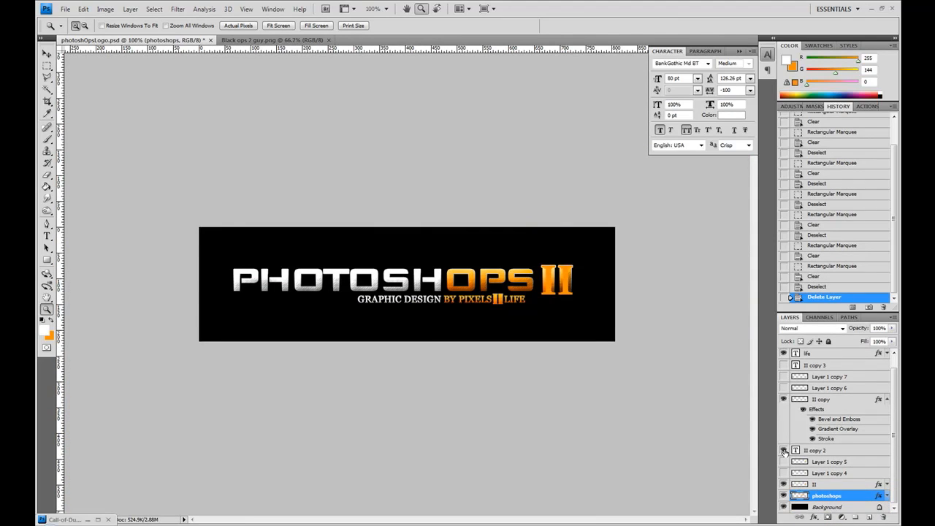
click(784, 484)
- Change the font of the II copy 2 text to BankGothic Md BT
double_click(797, 450)
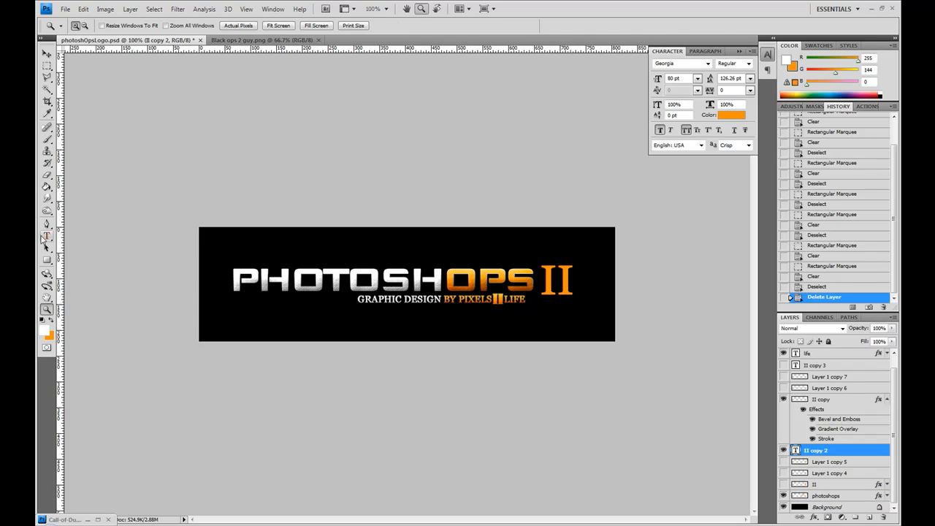
click(145, 25)
scroll(181, 209, up, 15)
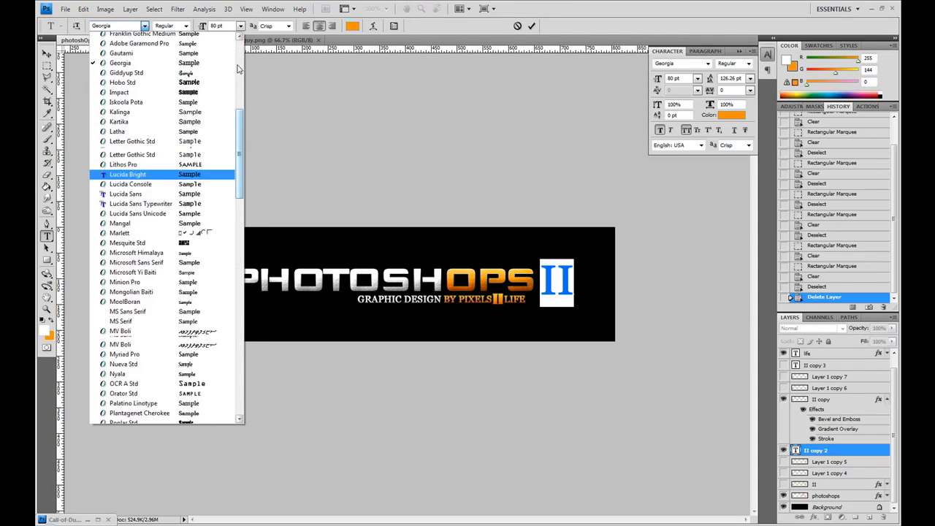
click(150, 67)
- Try the II text at 120 pt and settle on a font size of 100 pt
click(241, 25)
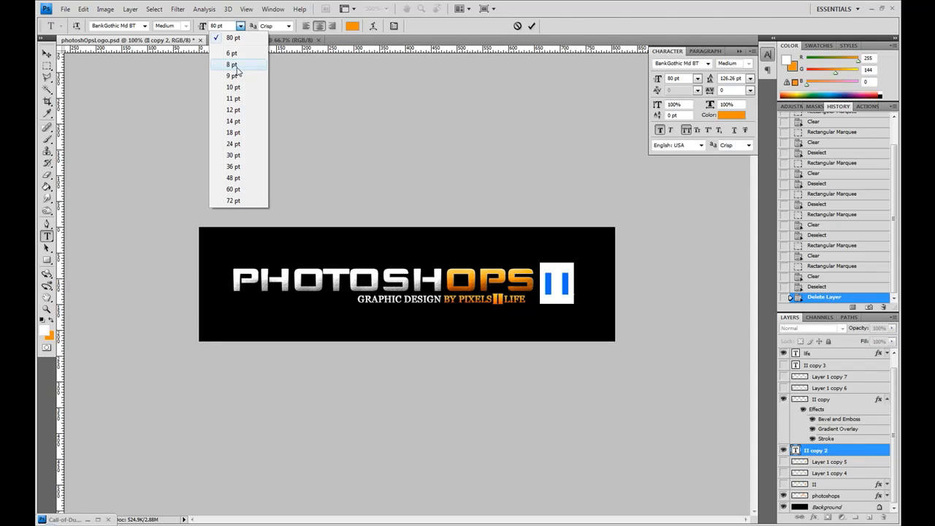
click(205, 28)
text(120)
key(Return)
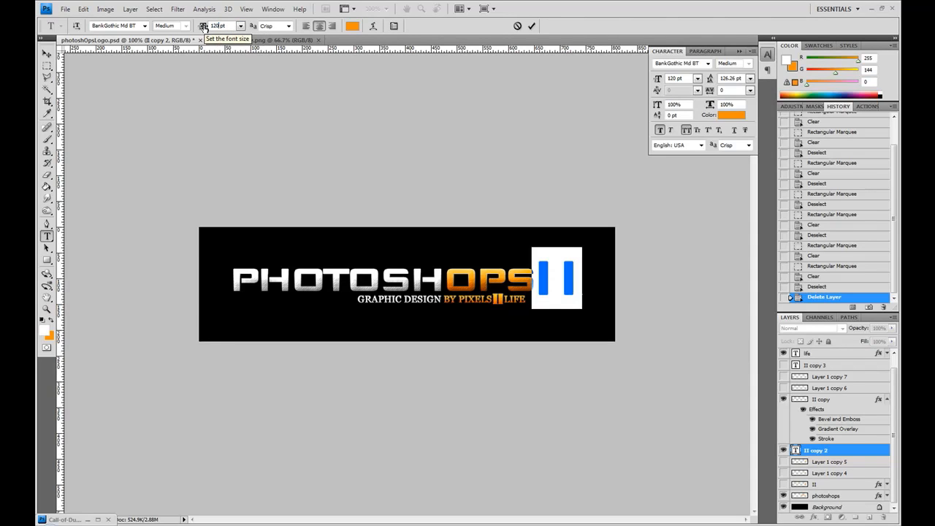
text(100)
key(Return)
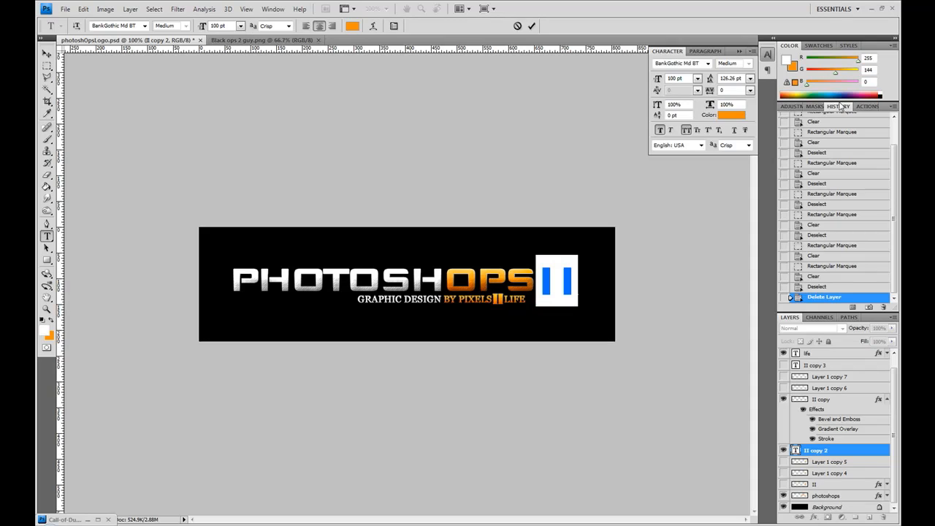
- Set the tracking of the II text to -100 and commit the text edit
click(750, 90)
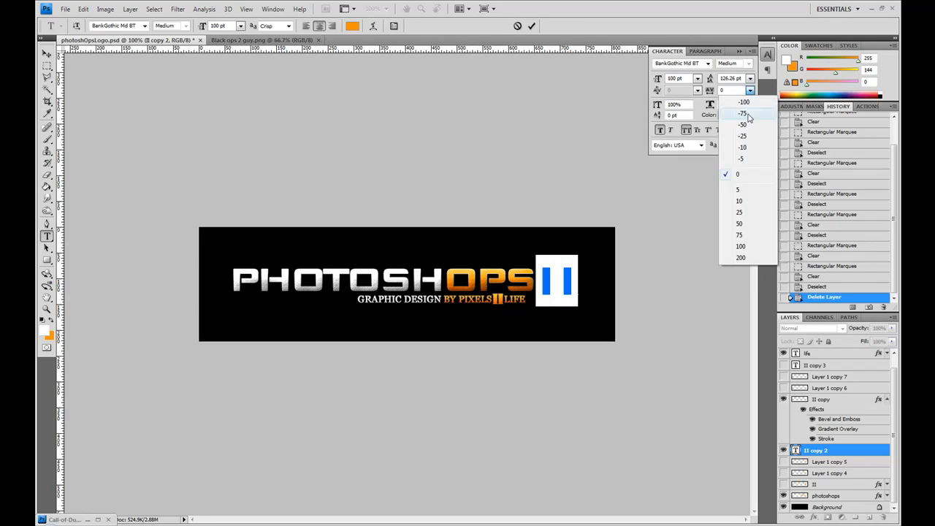
click(742, 98)
click(46, 55)
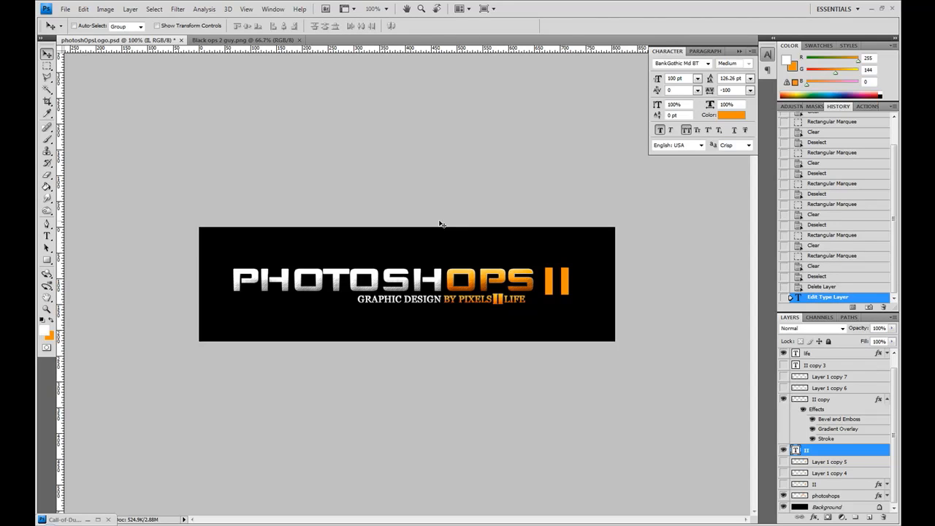
- Change the large orange II text to the Impact font and set its tracking to 0
click(47, 236)
double_click(559, 283)
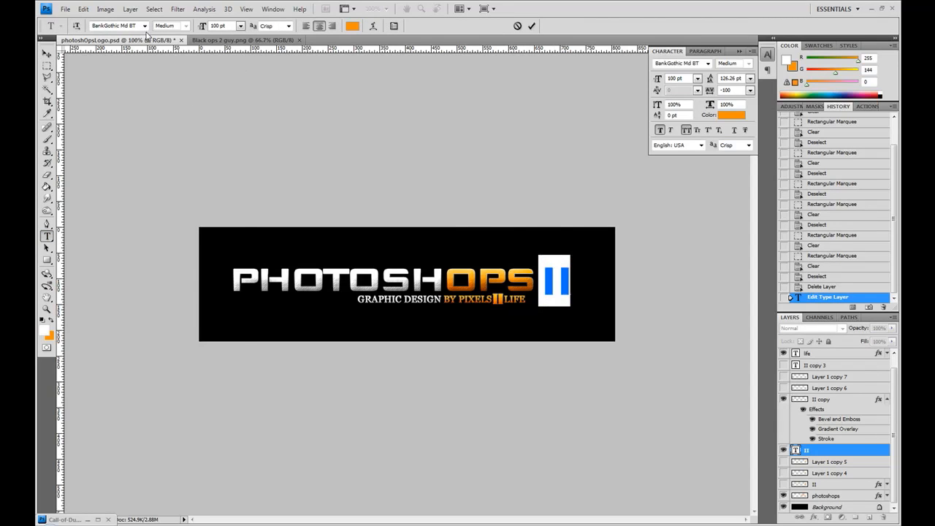
click(145, 26)
scroll(150, 232, down, 3)
scroll(150, 233, down, 3)
click(134, 193)
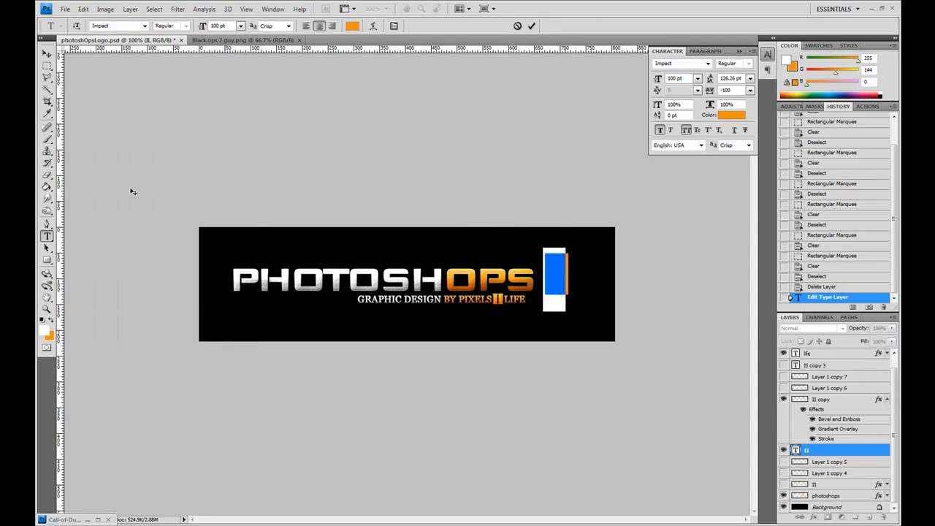
click(750, 90)
click(731, 174)
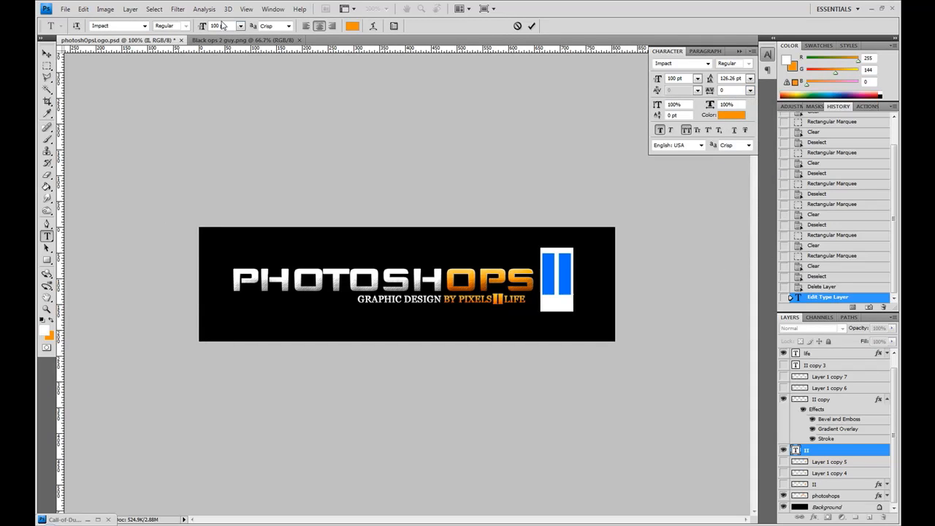
- Try smaller font sizes for the large orange II text, settle on 75 pt, and nudge it level with the PHOTOSHOPS title
text(80)
key(Return)
text(60)
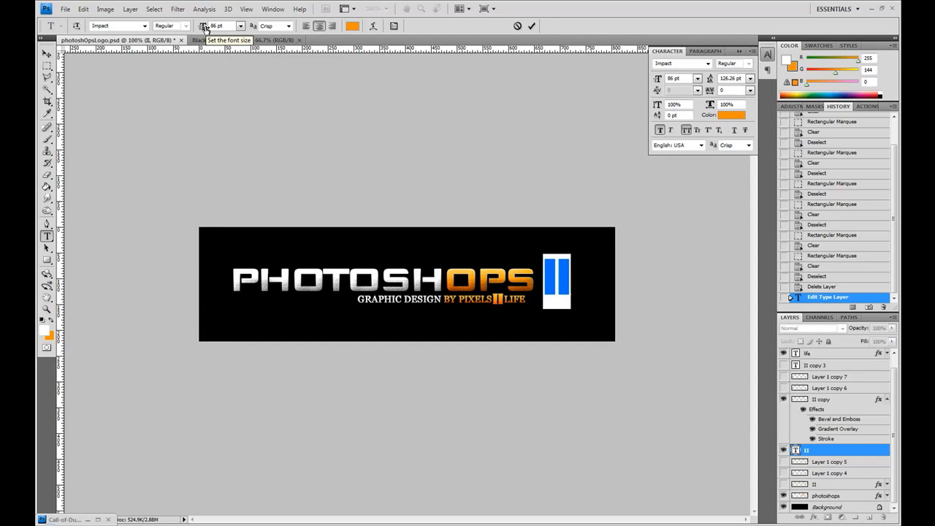
key(Return)
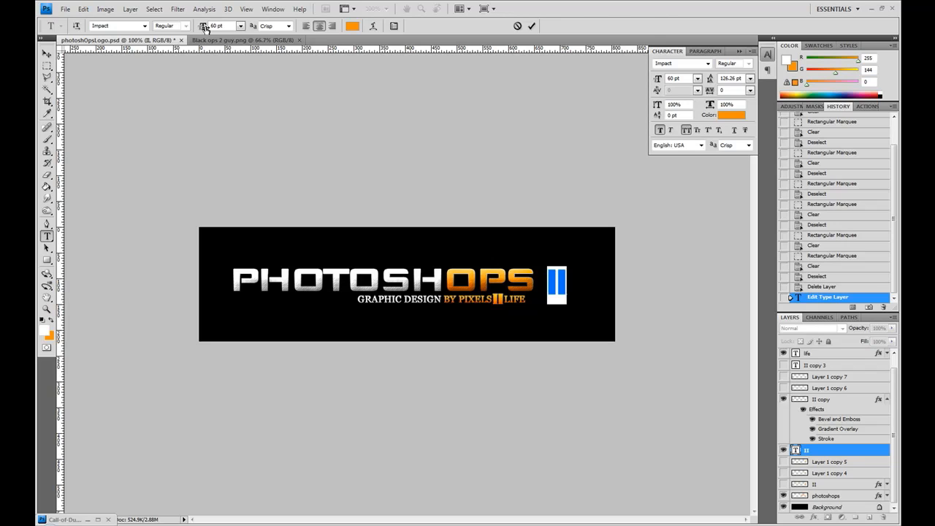
text(65)
key(Return)
text(75)
key(Return)
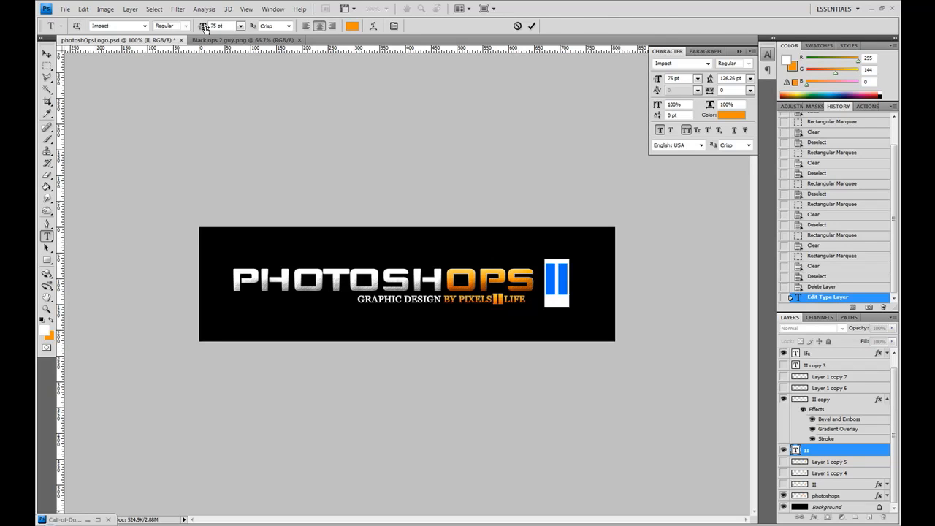
click(46, 53)
drag(552, 282, 552, 284)
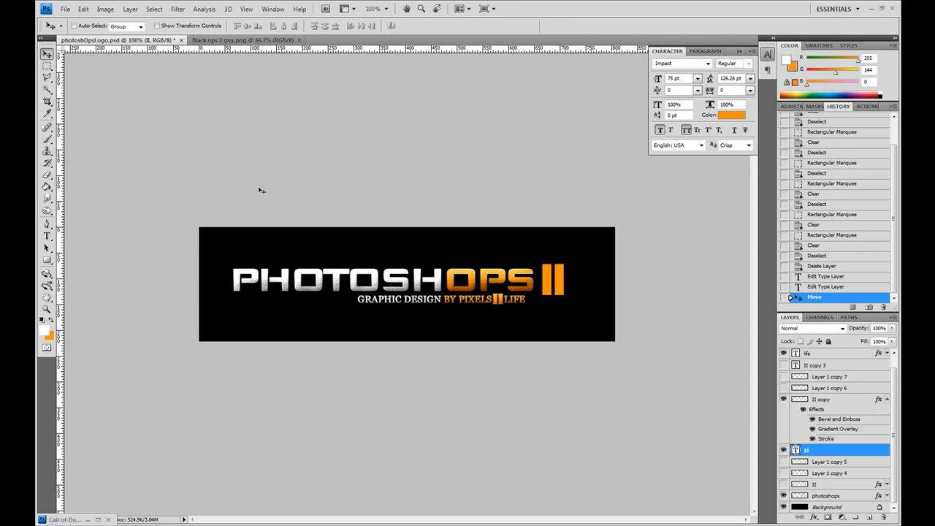
- Copy the layer style of the photoshops layer onto the large II text layer and collapse its effects list
right_click(853, 480)
click(796, 423)
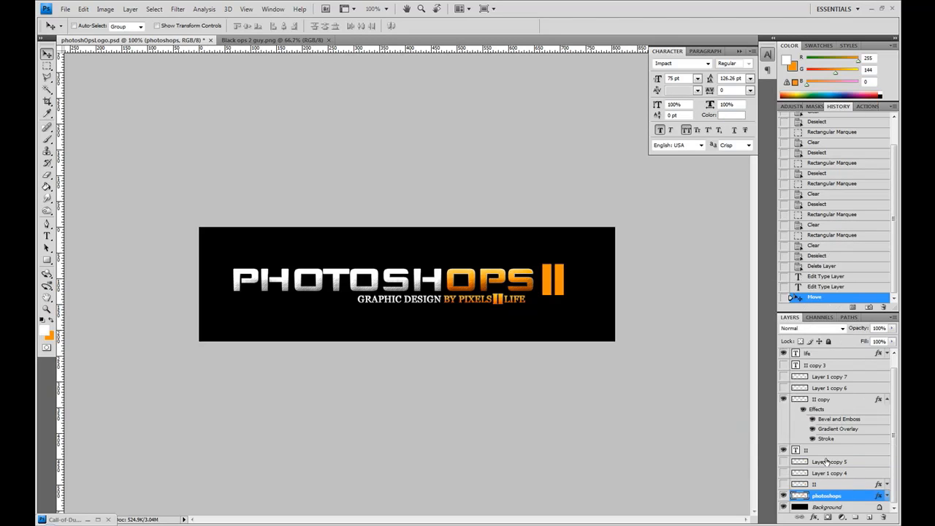
right_click(826, 451)
click(812, 429)
click(887, 453)
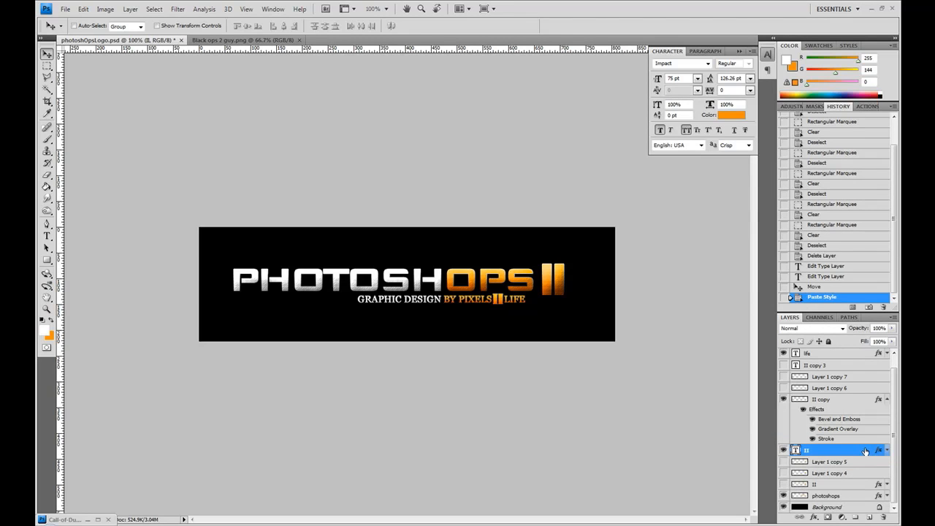
- Duplicate the large II text layer, keep the copy hidden, and rasterize the original
key(ctrl+j)
right_click(808, 463)
click(731, 272)
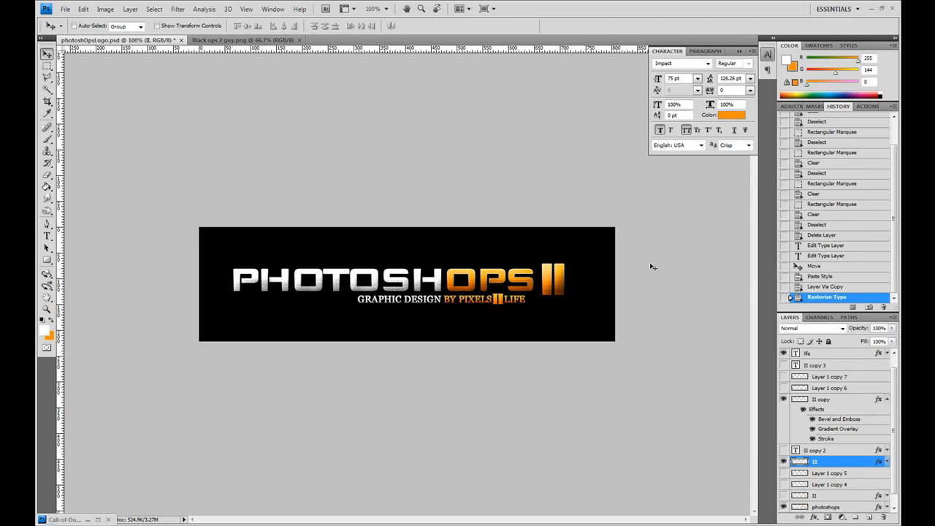
- Cut a shallow rectangular notch out of the outer edge of the II's first bar and deselect
click(47, 309)
drag(532, 250, 591, 340)
click(47, 65)
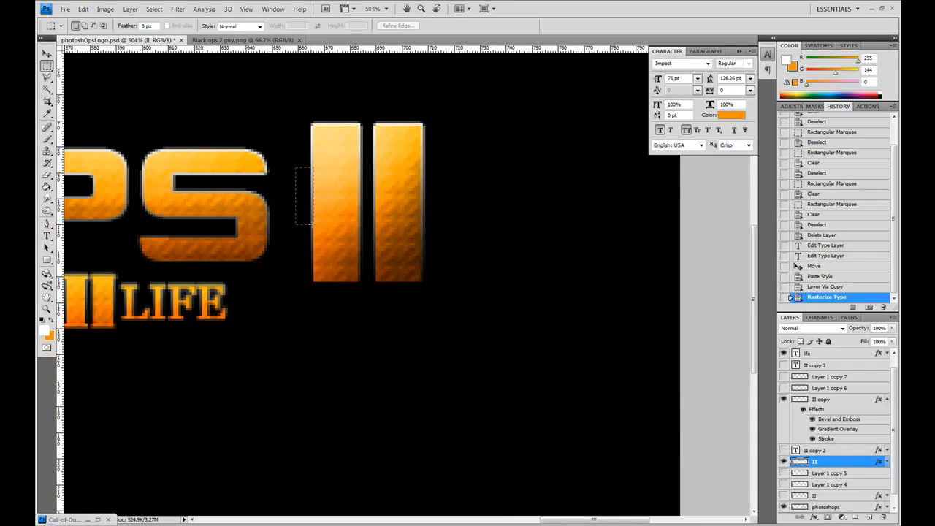
drag(318, 236, 319, 238)
key(Delete)
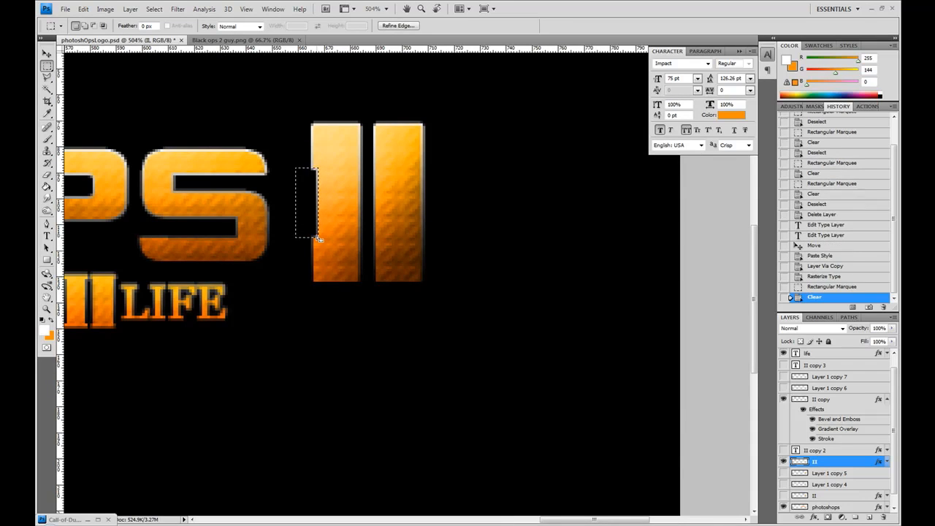
key(ctrl+d)
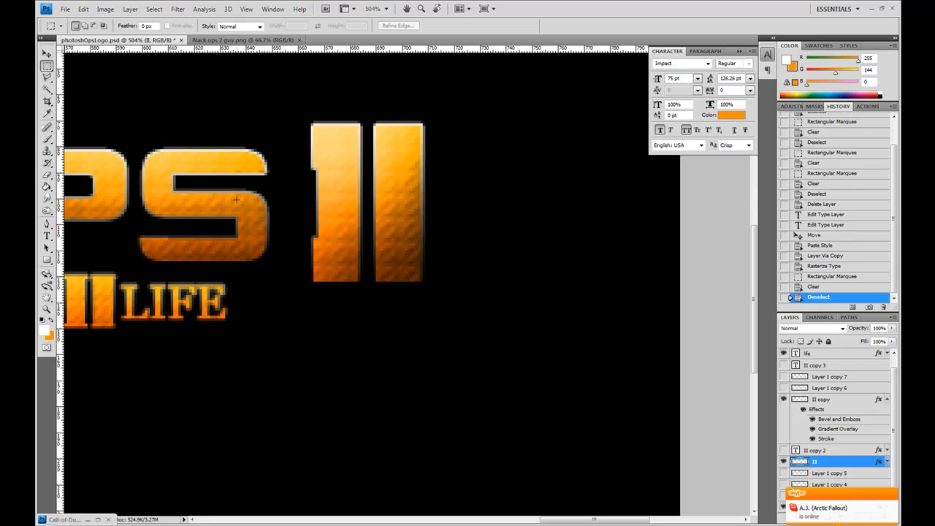
- Bring back the notch selection through the history, shift it to the outer edge of the second bar, and clear that area
click(815, 288)
key(Left)
key(shift+Right)
key(shift+Right)
key(shift+Right)
key(shift+Right)
key(shift+Right)
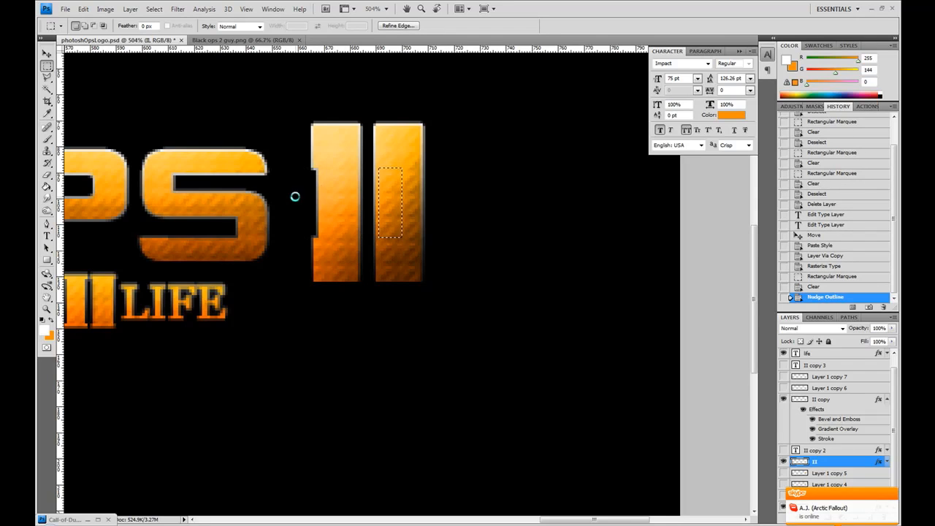
key(Left)
key(Left)
key(Left)
key(Left)
key(Left)
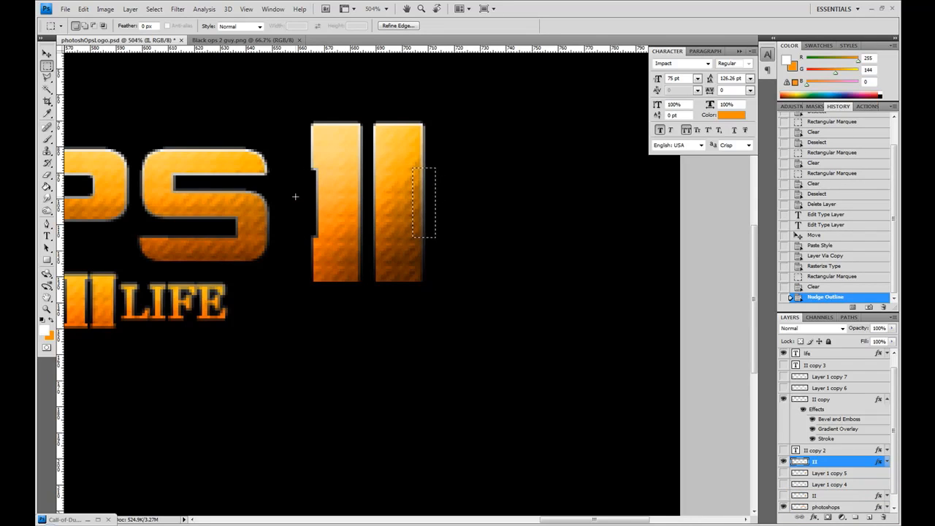
key(Left)
key(Delete)
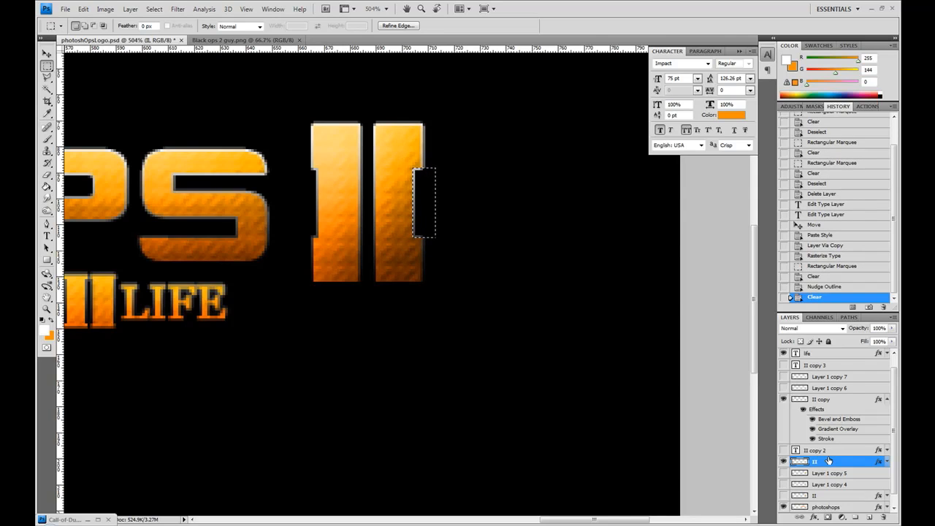
- Undo the second bar's cut, shift the selection one pixel outward, clear the notch again, and deselect
key(ctrl+z)
key(Right)
key(Delete)
key(ctrl+d)
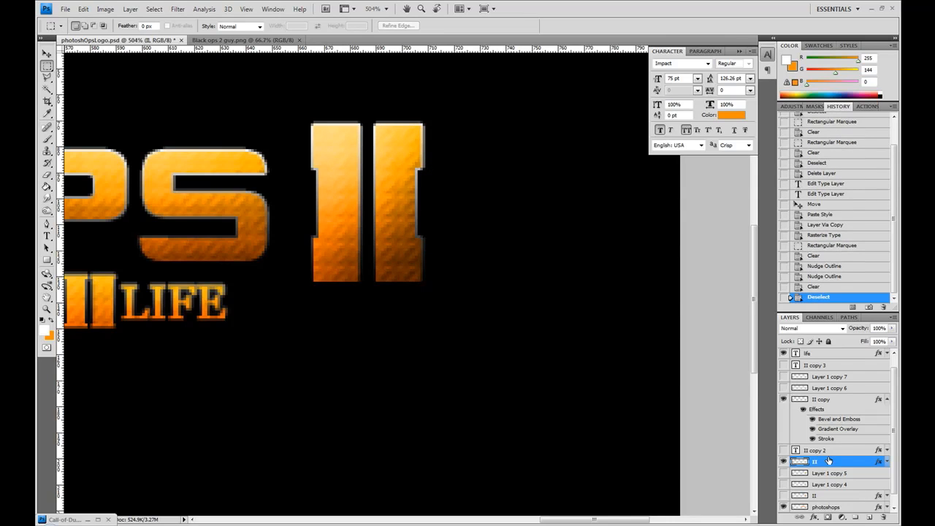
- Delete the II copy 2 layer, the layers from II copy 3 to II copy, and hidden Layer 1 copy 5, Layer 1 copy 4 and II
drag(827, 453, 883, 517)
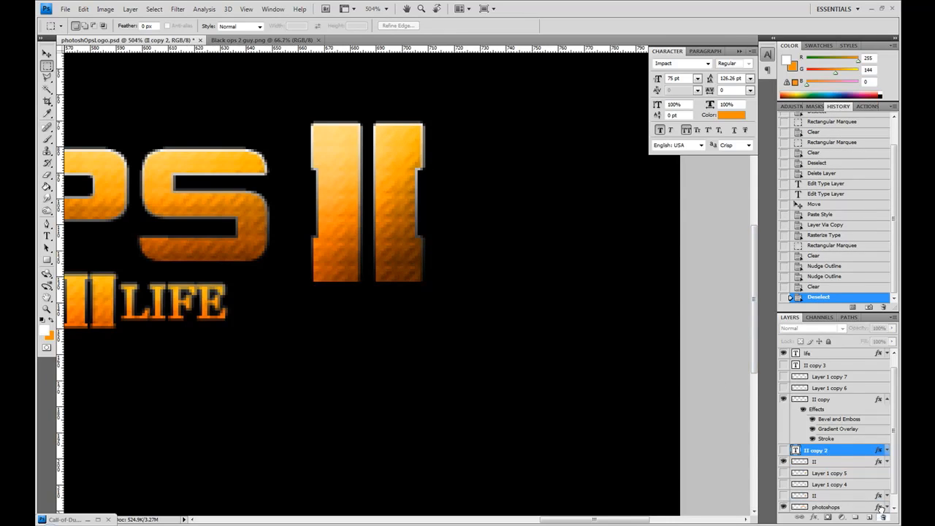
click(820, 366)
shift+click(824, 401)
drag(824, 400, 883, 515)
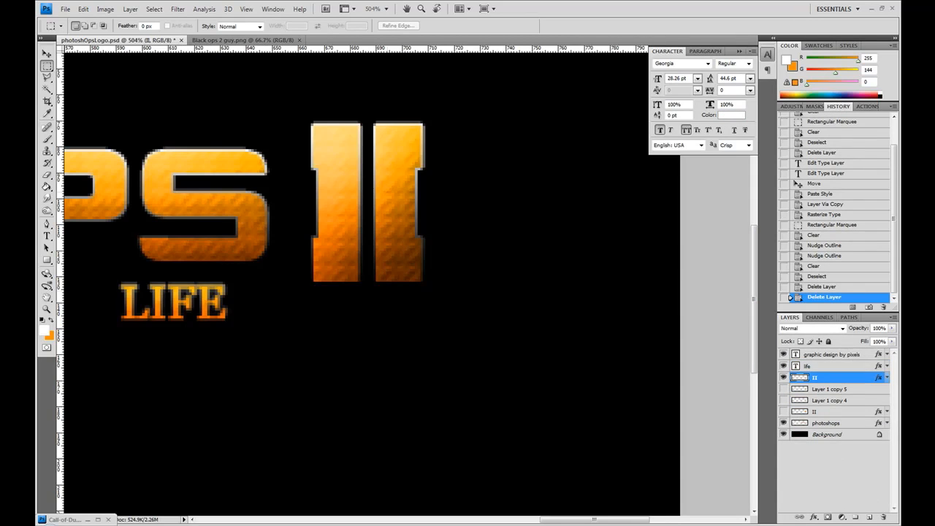
click(411, 515)
click(831, 389)
shift+click(831, 411)
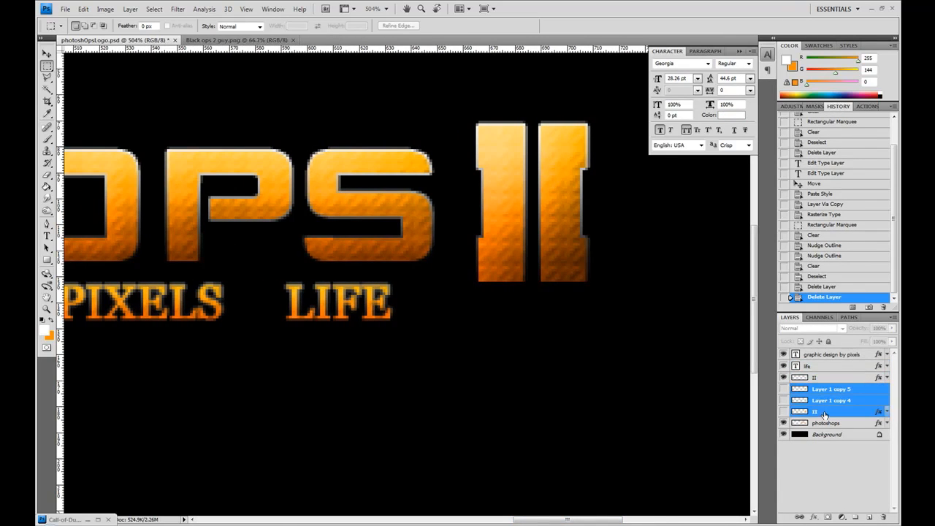
drag(831, 411, 885, 517)
- Duplicate the notched II onto the credit line near PIXELS and scale the copy to about 47.7%
key(v)
drag(513, 215, 248, 307)
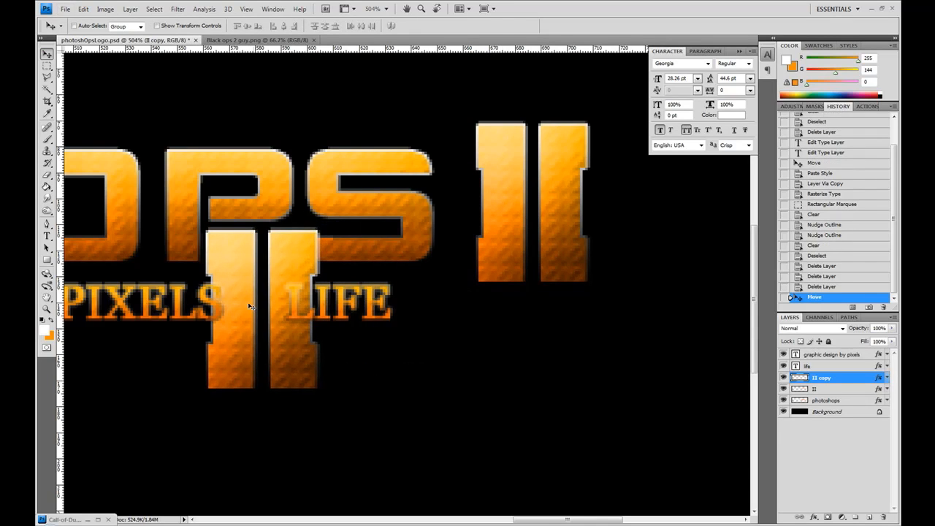
key(ctrl+t)
drag(316, 388, 263, 316)
key(Return)
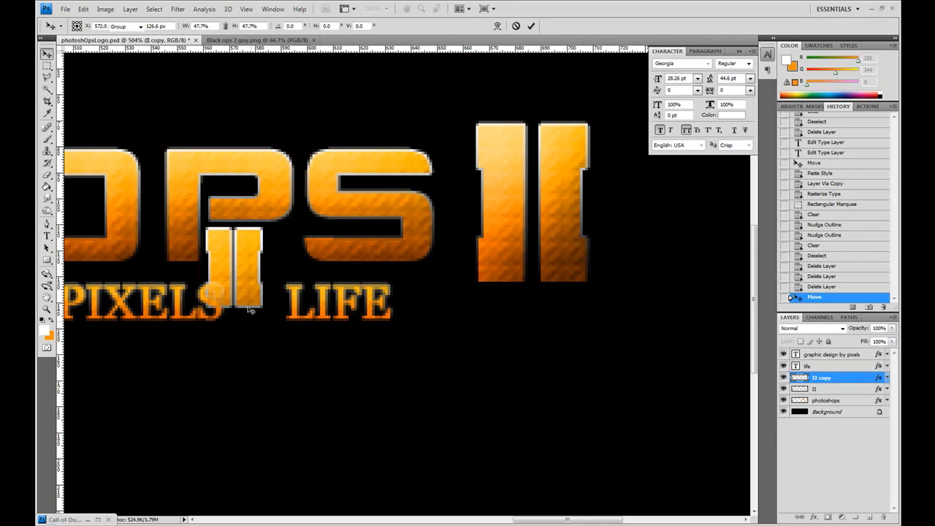
- Place the small II in the gap between PIXELS and LIFE and shrink it very slightly
drag(240, 262, 260, 296)
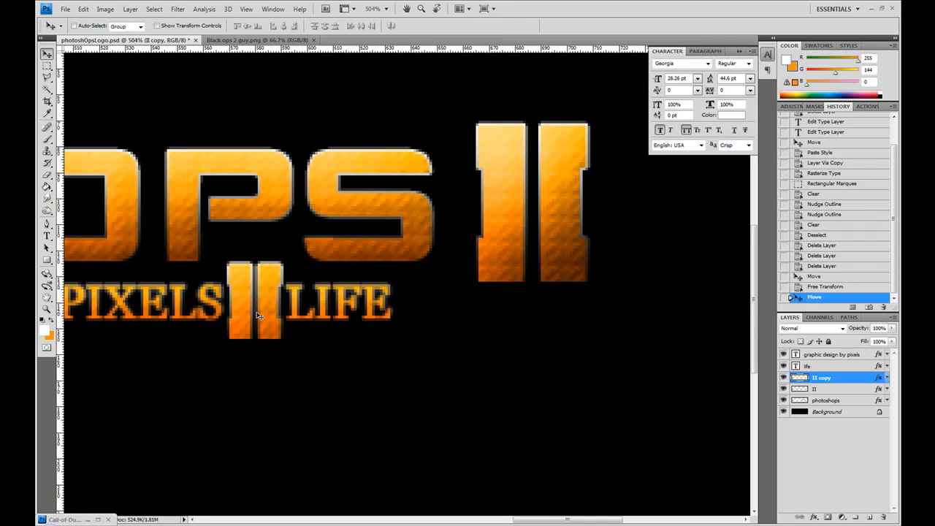
key(ctrl+t)
drag(280, 340, 280, 337)
key(Return)
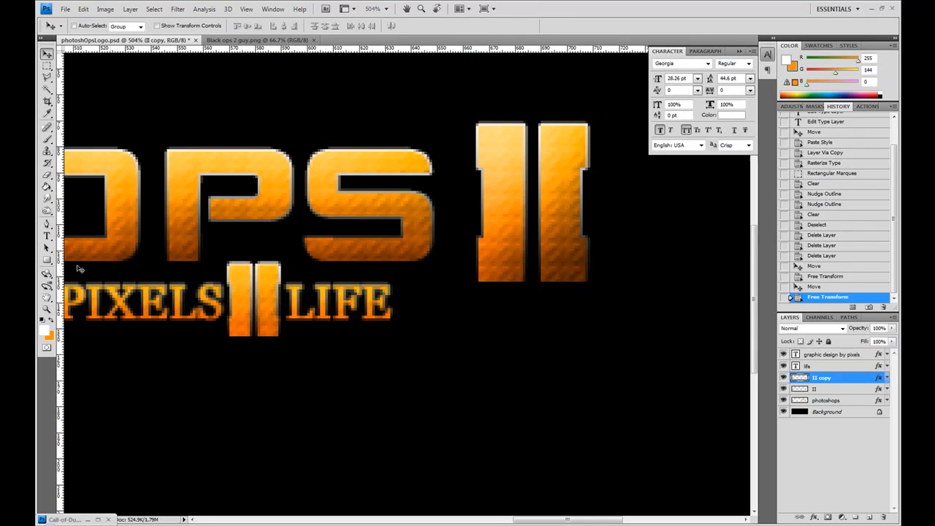
- Return to the 100% view and copy the life layer's style onto the small II copy layer
click(46, 310)
right_click(289, 299)
click(336, 314)
right_click(839, 367)
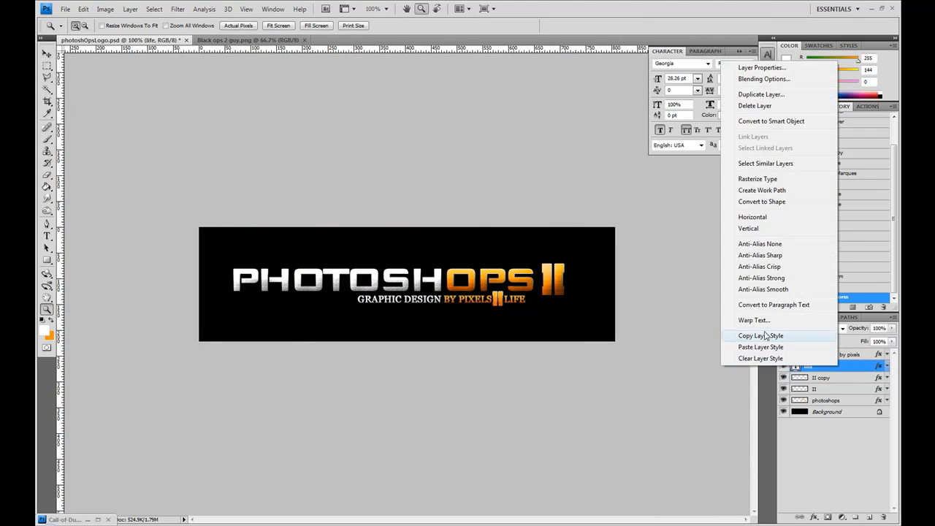
click(766, 337)
right_click(825, 377)
click(753, 318)
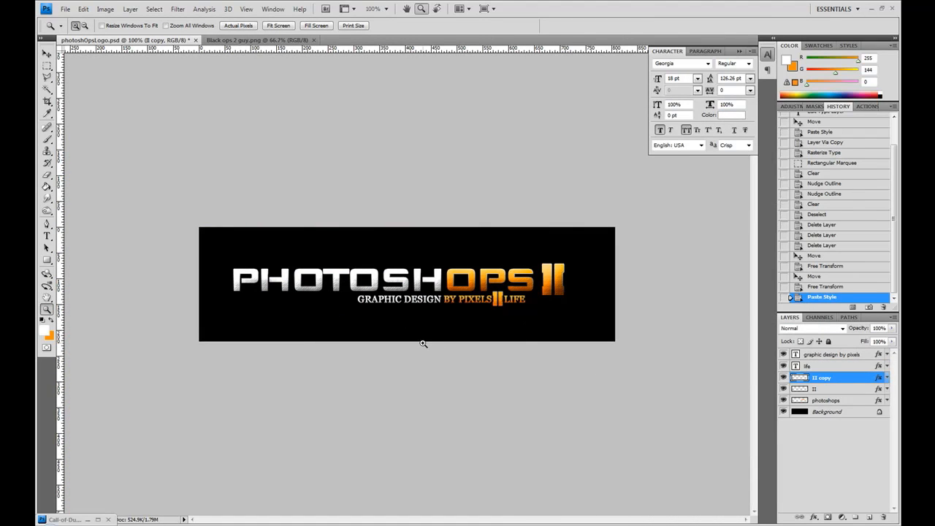